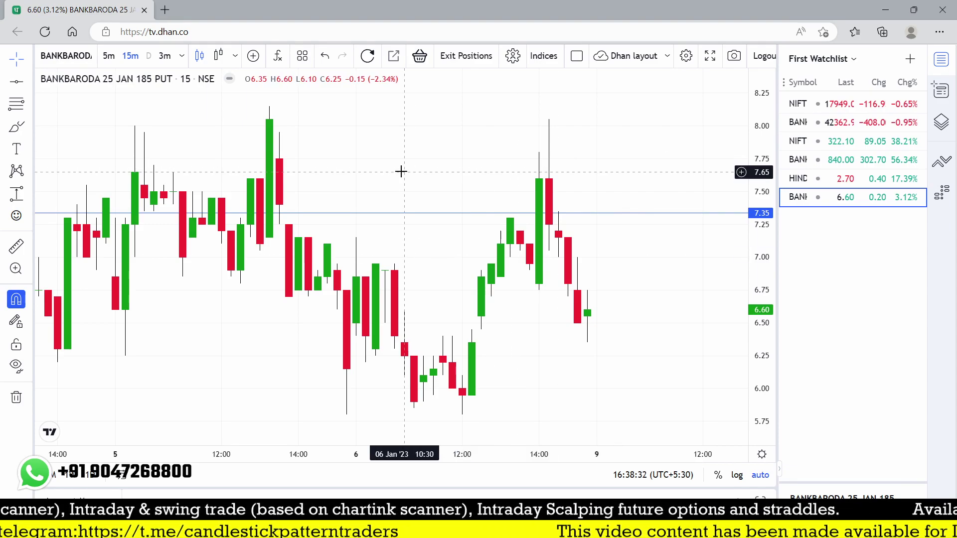
Look up Hindustan Copper and Bandhan Bank on NSE and view each one's 15-minute chart.
text(HIND)
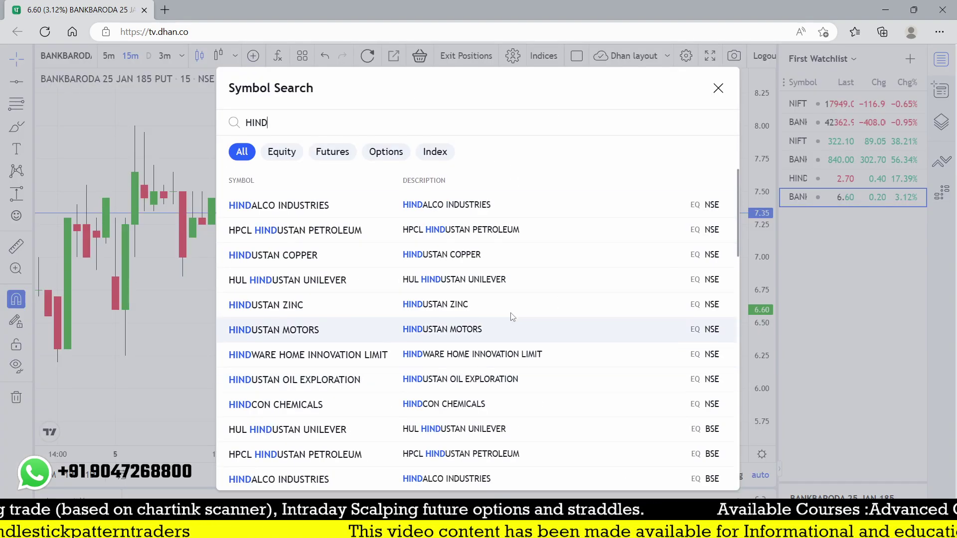
click(330, 255)
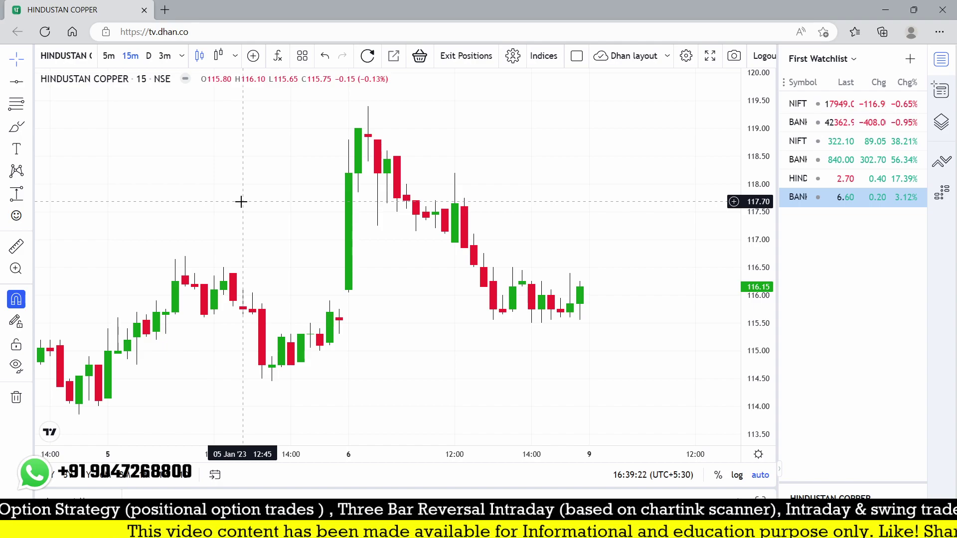
text(BAND)
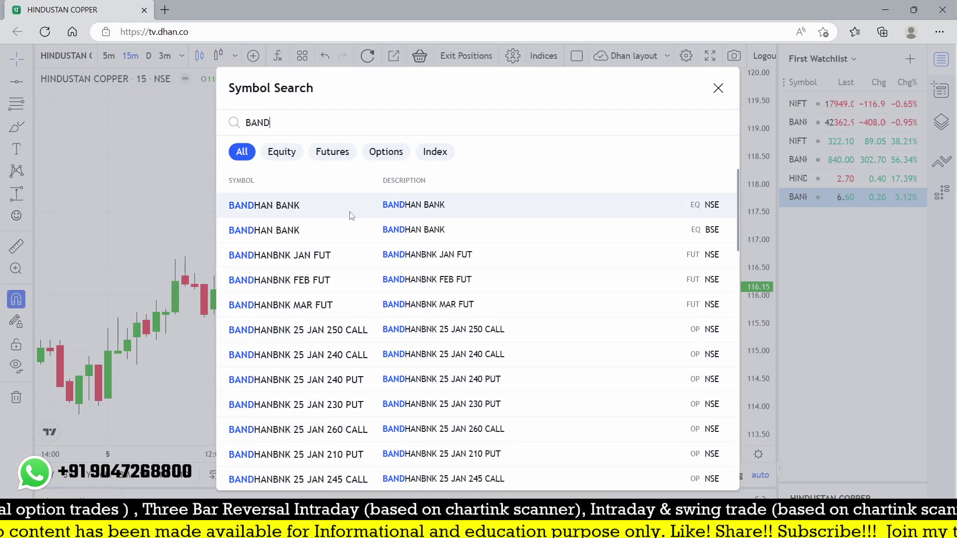
click(350, 214)
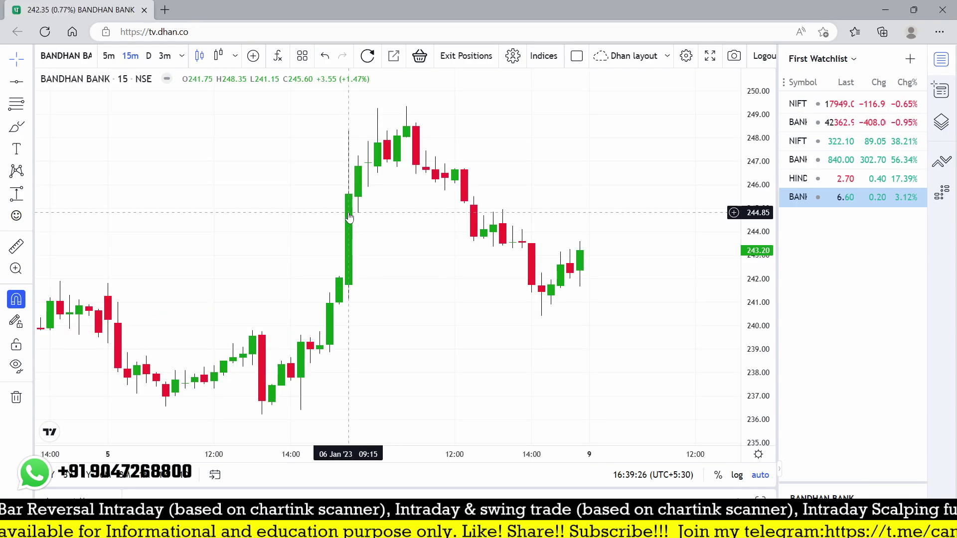
scroll(482, 298, up, 2)
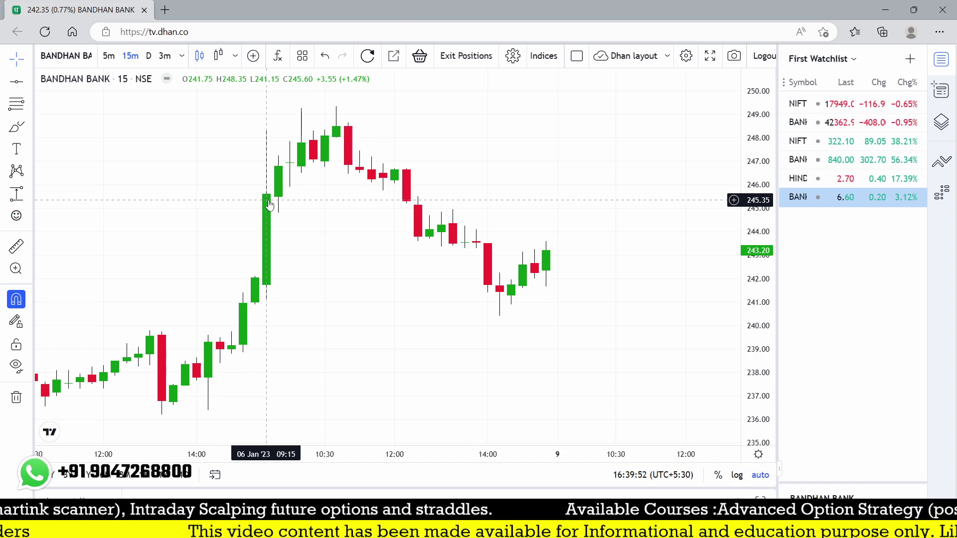
Bring up the NIFTY 12 JAN 18200 PUT chart from the watchlist and show its 6 January session in 5-minute candles.
click(877, 167)
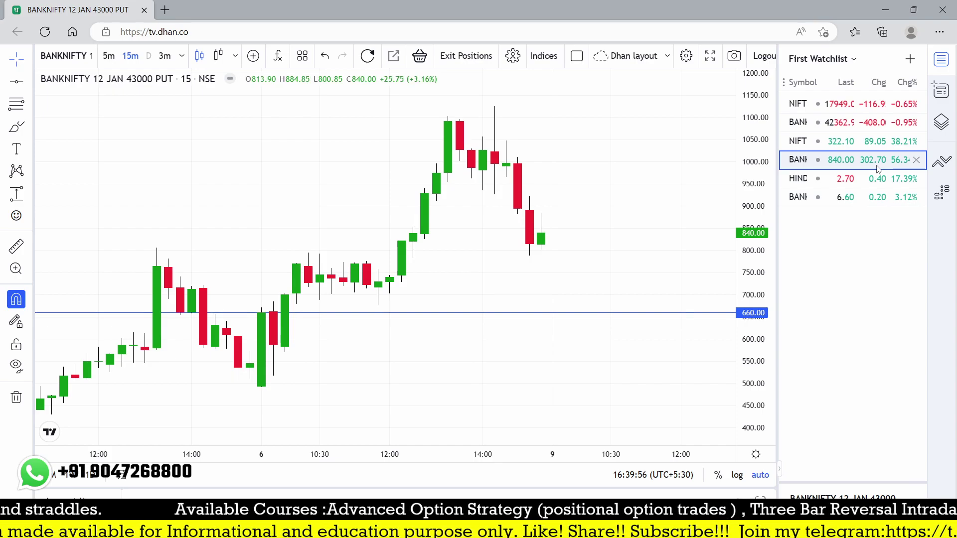
click(850, 149)
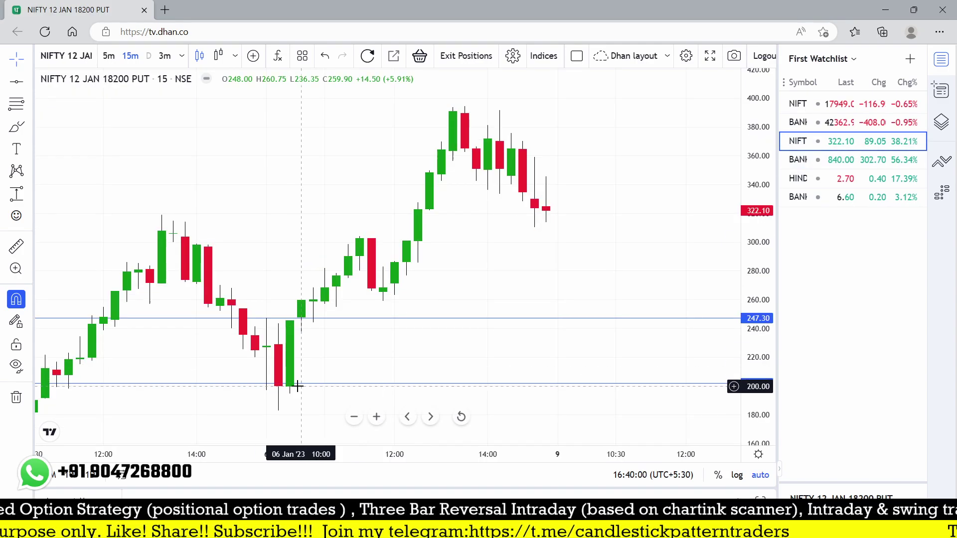
key(5)
key(Return)
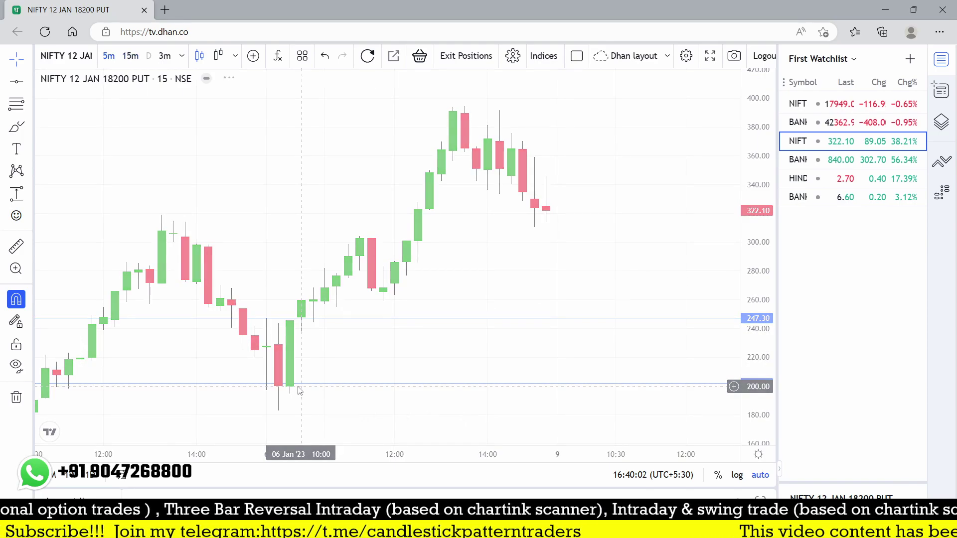
scroll(298, 386, down, 5)
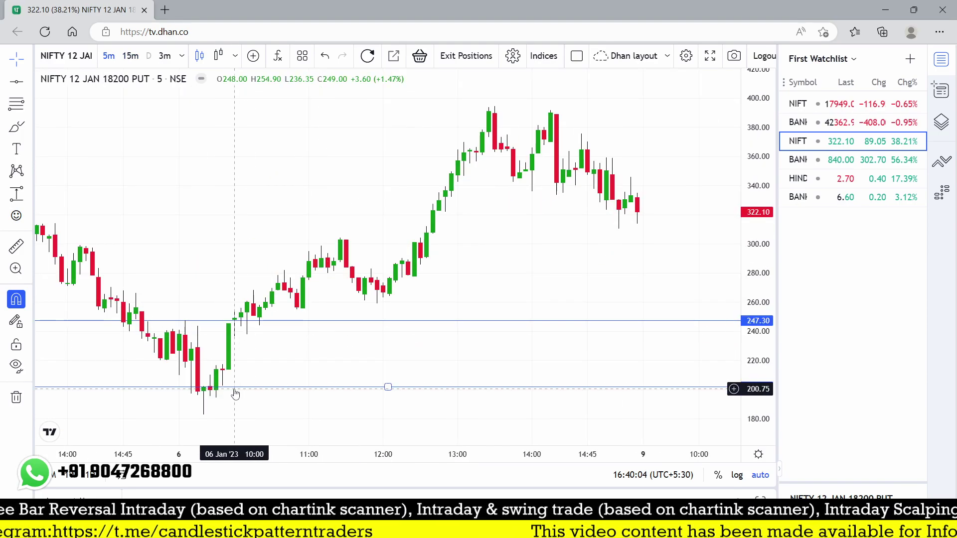
drag(220, 264, 408, 196)
scroll(408, 196, up, 3)
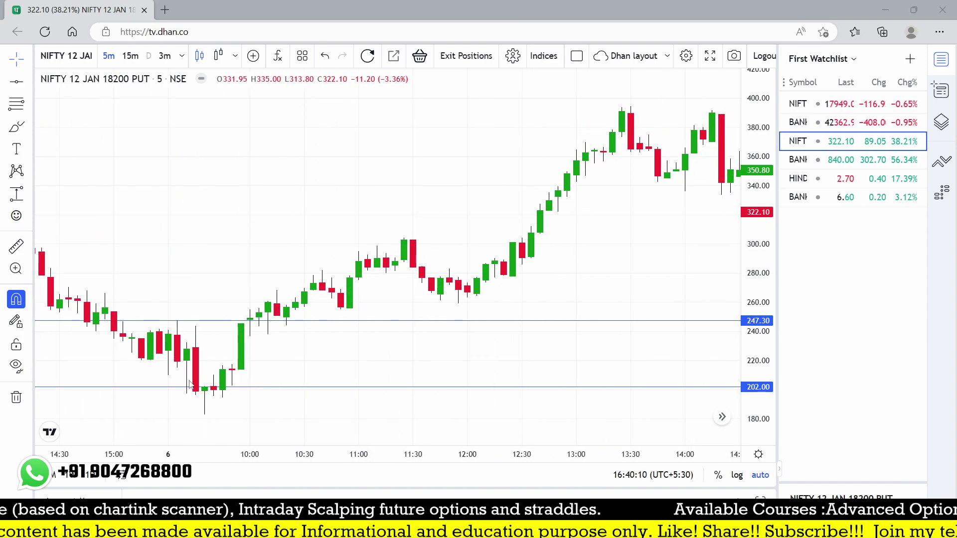
Box the opening candles of 6 January and handwrite underlined 202 and 247 labels, with an arrow to the upper level.
drag(190, 378, 217, 422)
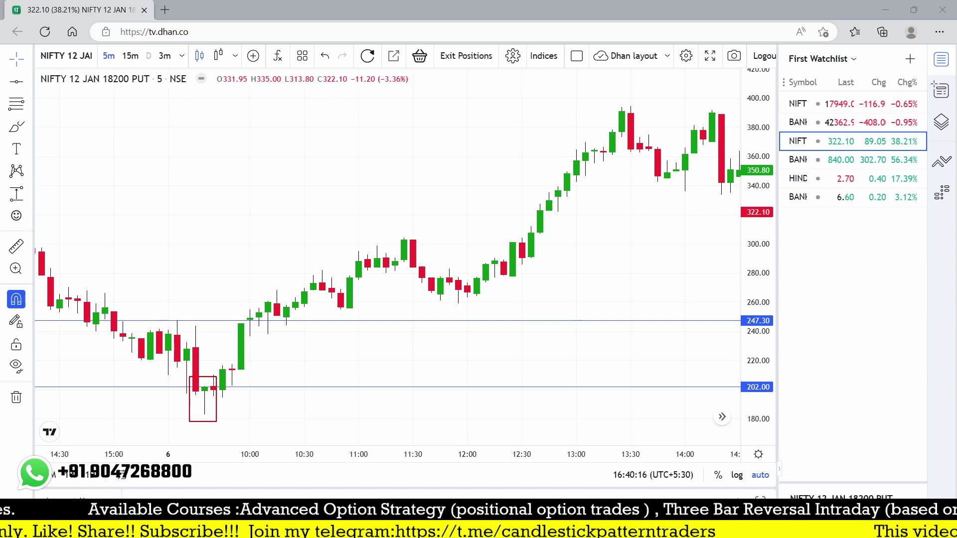
mouse_move(235, 387)
mouse_down()
mouse_move(261, 393)
mouse_move(273, 381)
mouse_up()
drag(247, 414, 294, 377)
drag(166, 331, 185, 313)
drag(179, 317, 187, 322)
mouse_move(191, 288)
mouse_down()
mouse_move(217, 287)
mouse_move(223, 272)
mouse_up()
drag(204, 310, 235, 278)
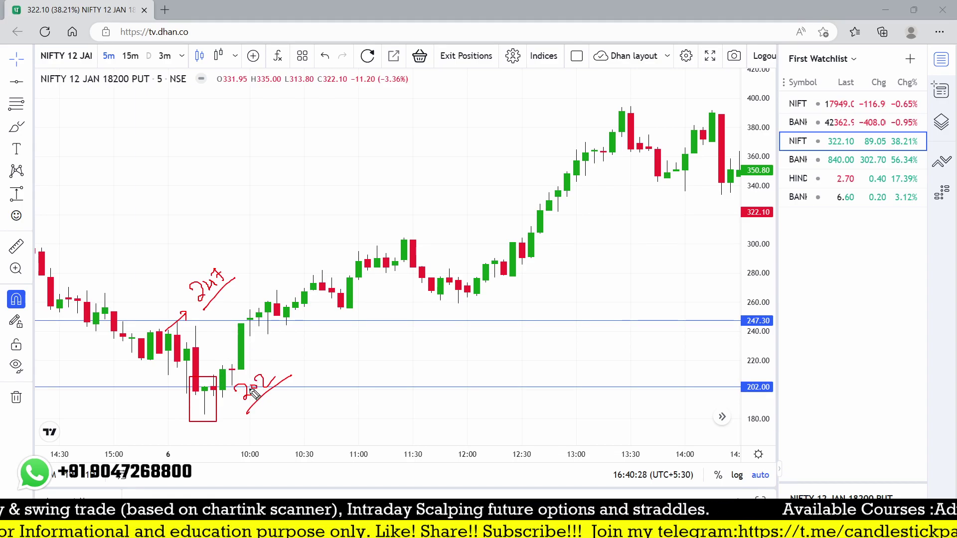
Sketch the rise from the boxed candles, mark the day's high with a handwritten 380+, and clear all annotations.
mouse_move(215, 371)
mouse_down()
mouse_move(180, 394)
mouse_move(199, 423)
mouse_move(231, 393)
mouse_move(228, 372)
mouse_move(273, 311)
mouse_move(294, 313)
mouse_move(373, 241)
mouse_up()
drag(626, 111, 683, 107)
drag(530, 134, 569, 106)
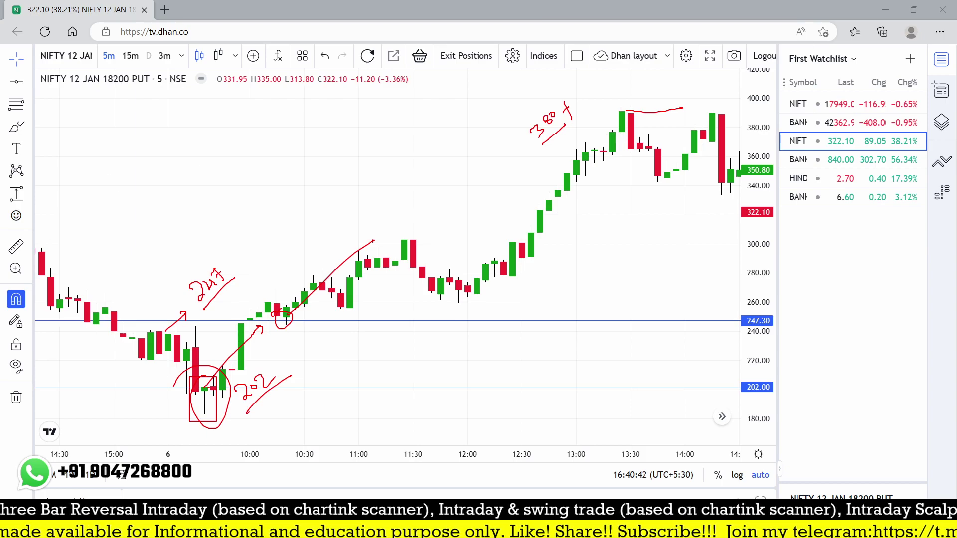
key(e)
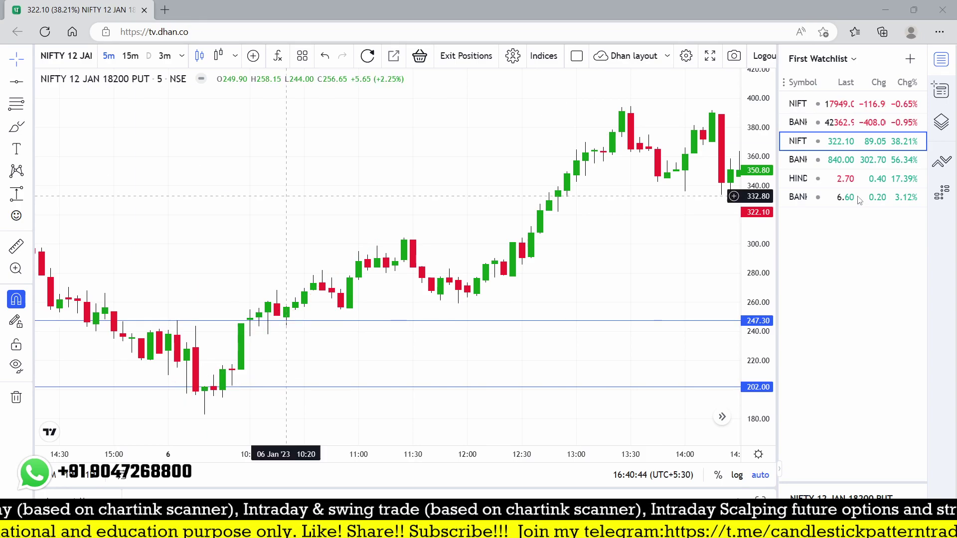
Examine the 6 January move on the BANKNIFTY 12 JAN 43000 PUT 5-minute chart and hide the watchlist.
click(856, 165)
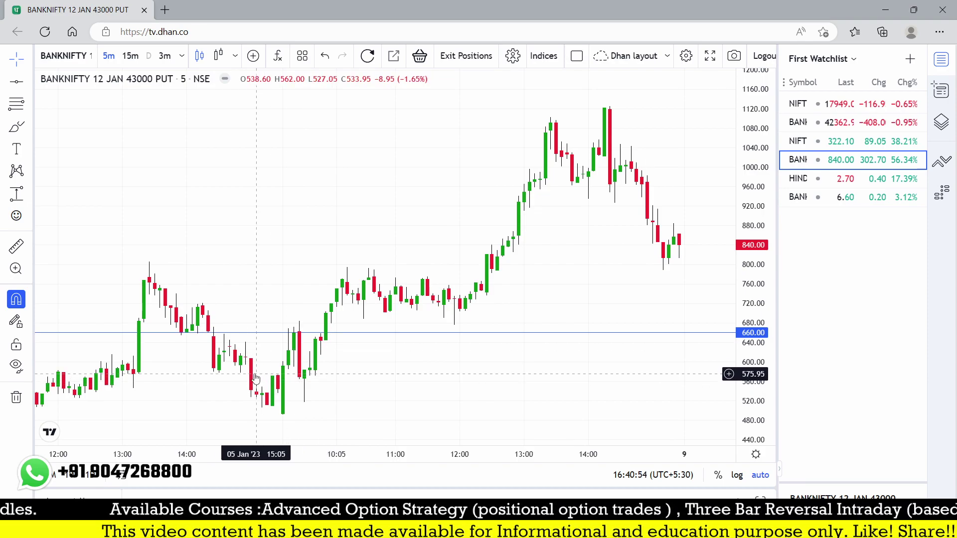
scroll(443, 360, up, 3)
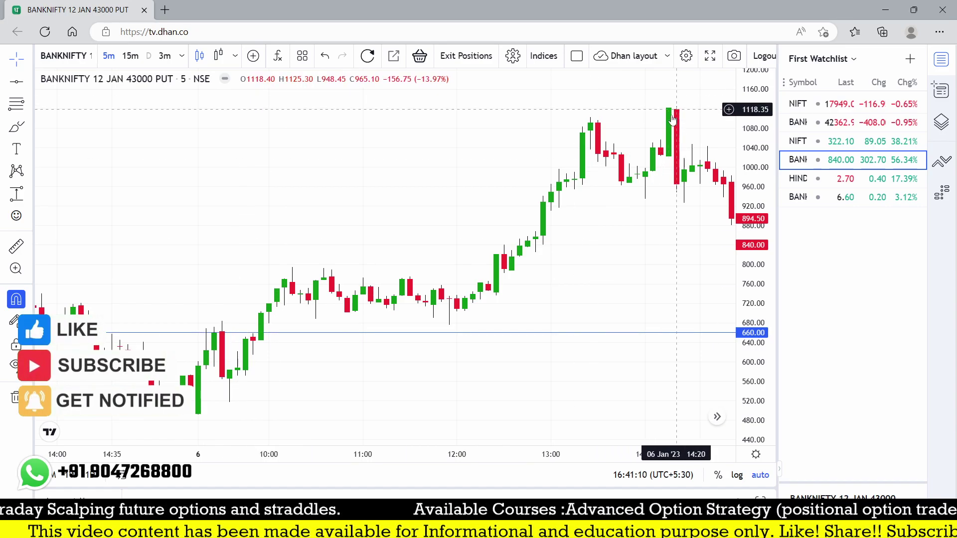
scroll(609, 180, down, 2)
drag(608, 181, 273, 192)
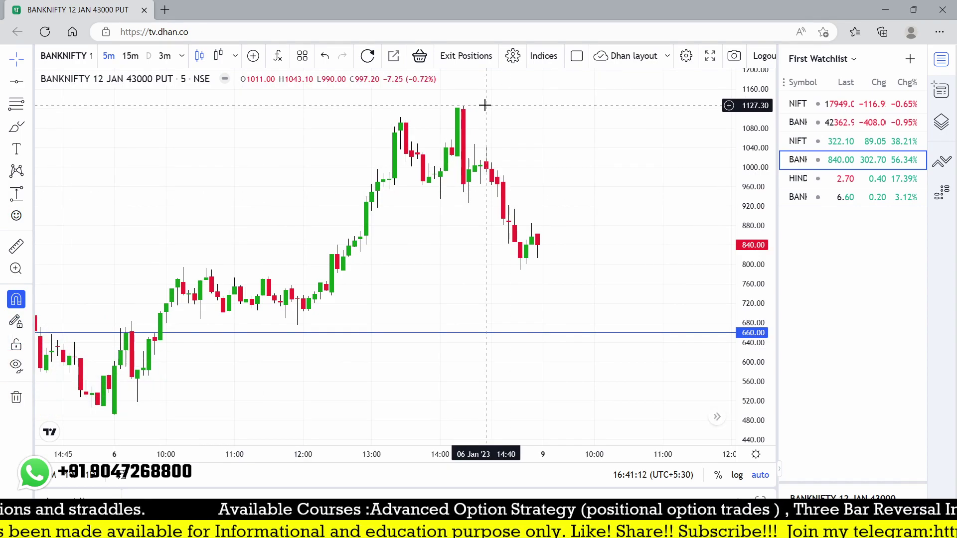
scroll(456, 174, down, 1)
scroll(278, 224, left, 10)
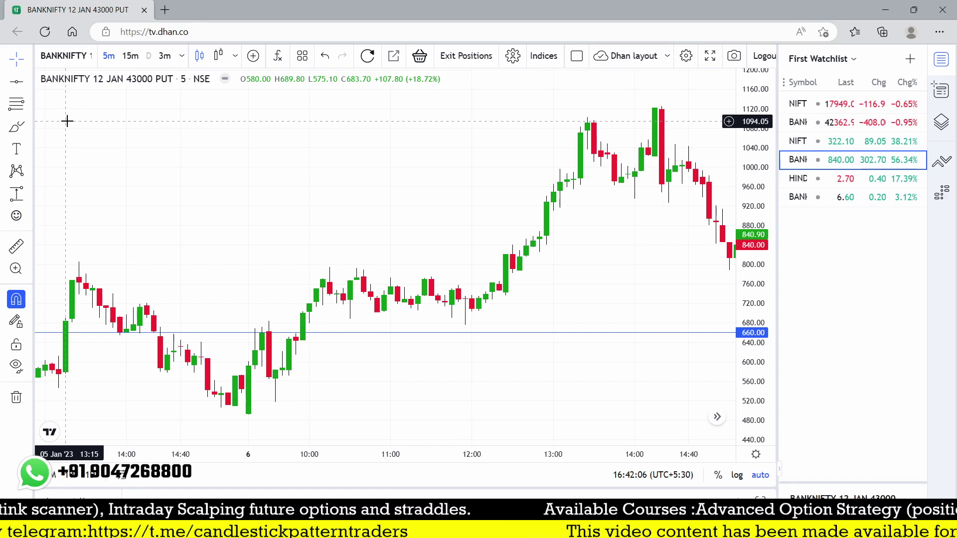
click(941, 59)
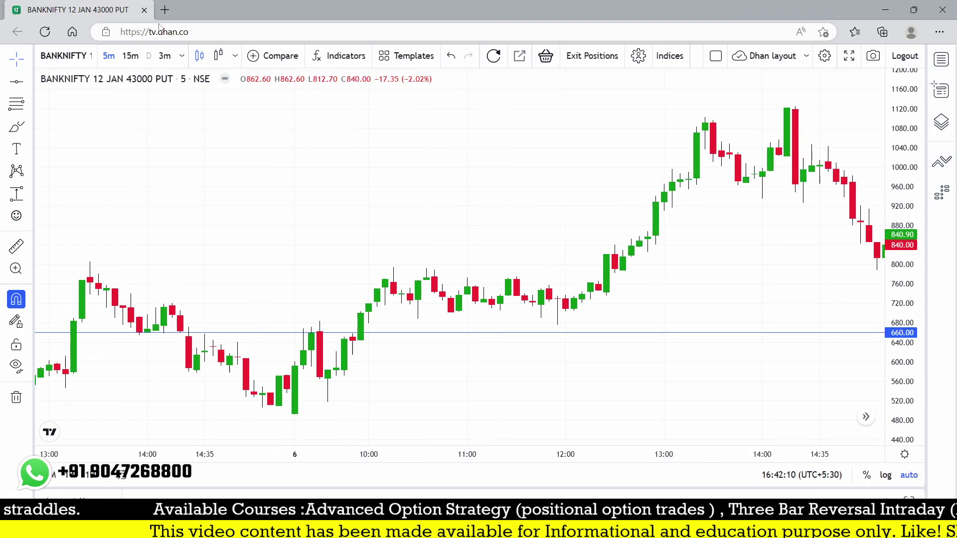
Open chartink.com in a new browser tab and go to its page for creating a scan.
click(164, 10)
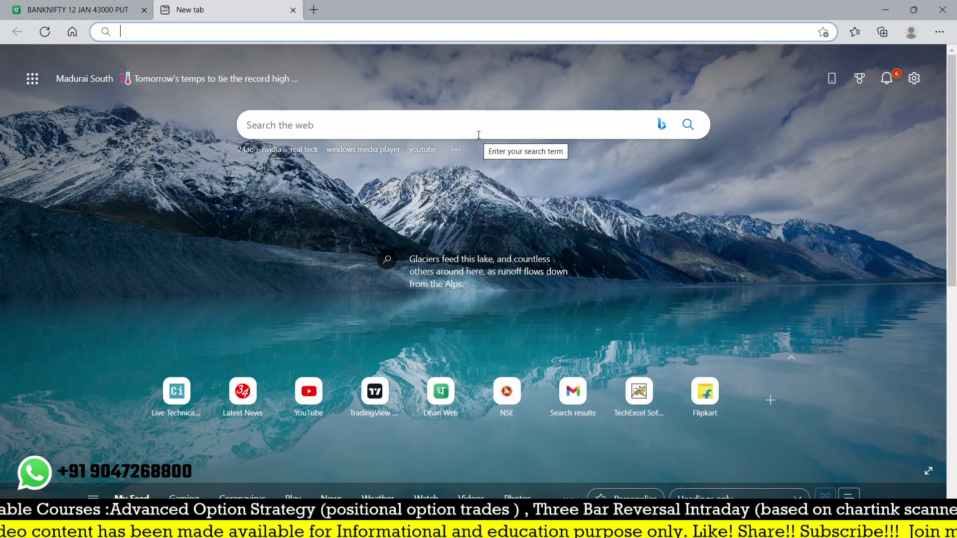
text(ch)
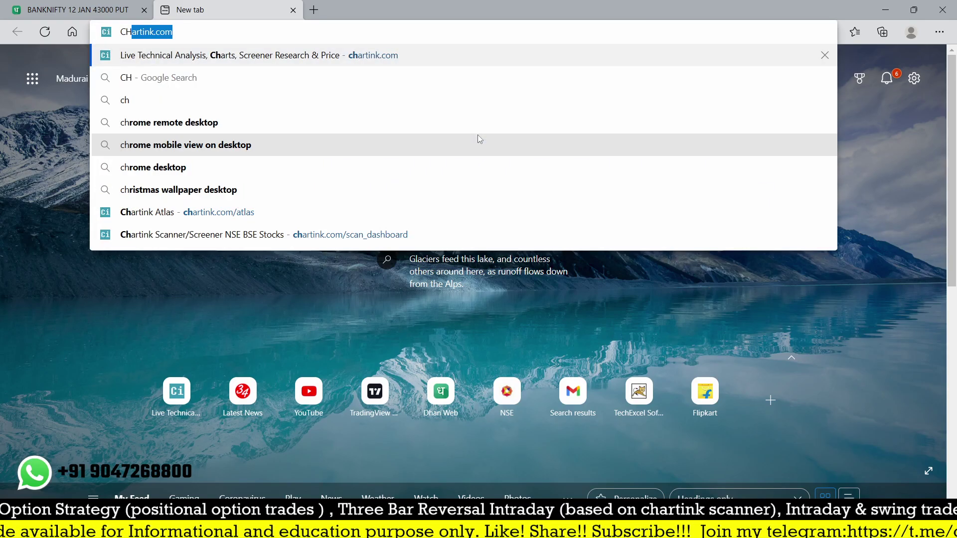
key(Return)
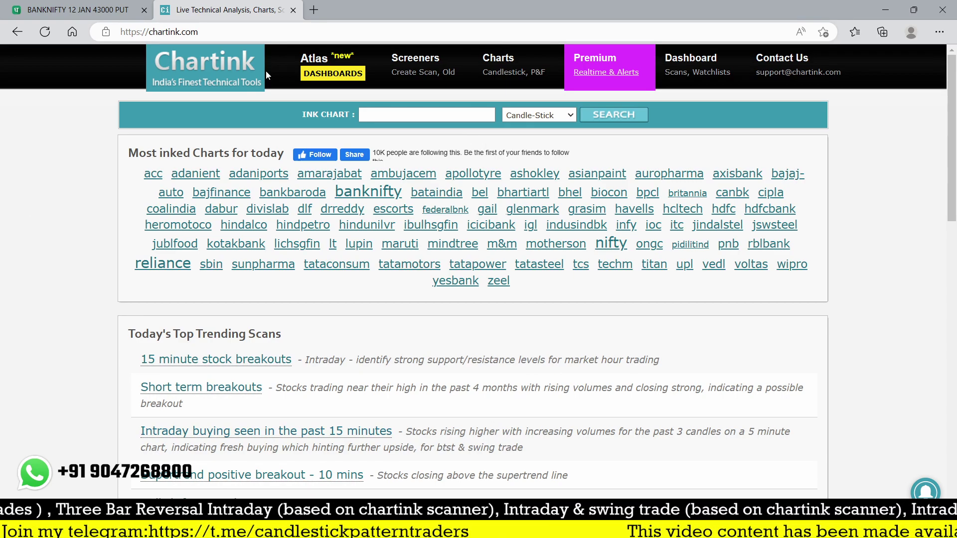
click(410, 76)
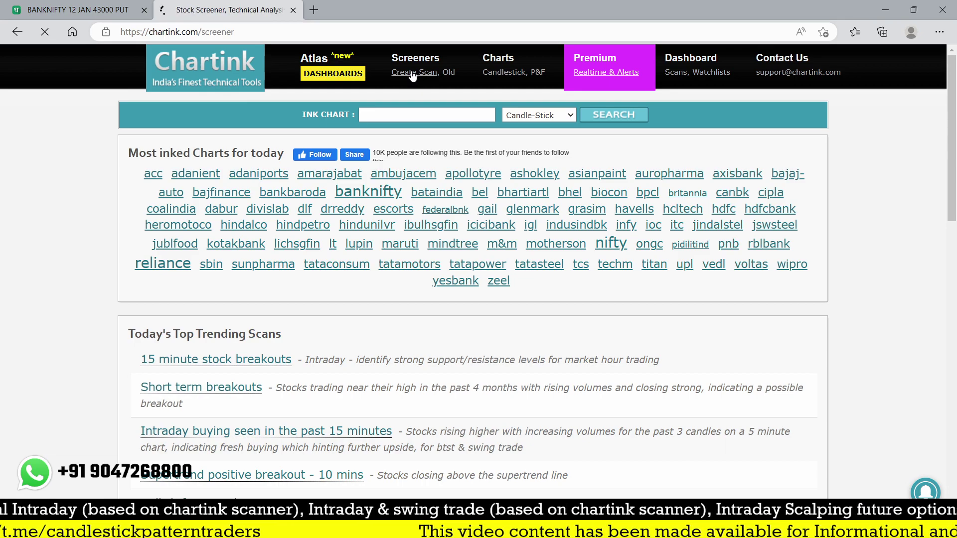
scroll(458, 248, down, 2)
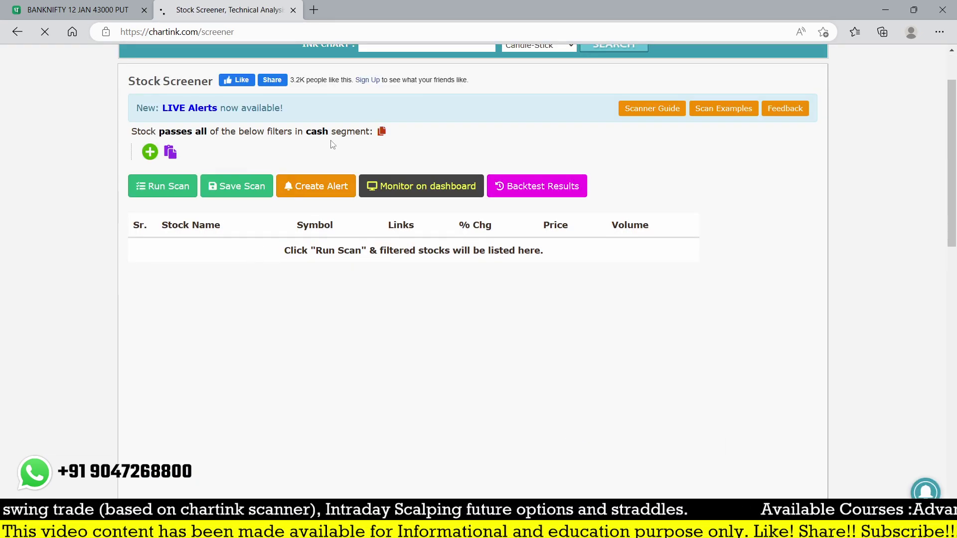
Set the screener segment to futures and add a filter on the 15-minute Low.
click(328, 136)
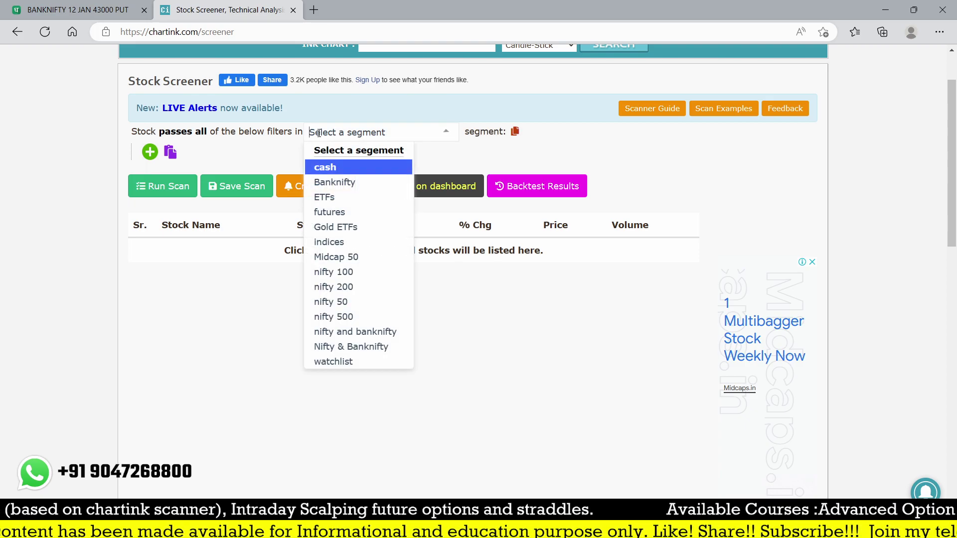
click(332, 211)
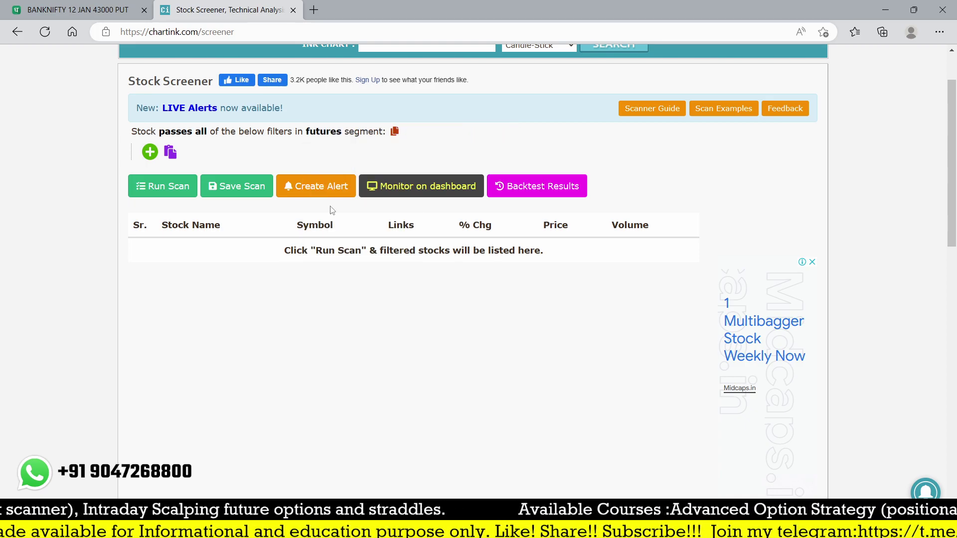
click(150, 151)
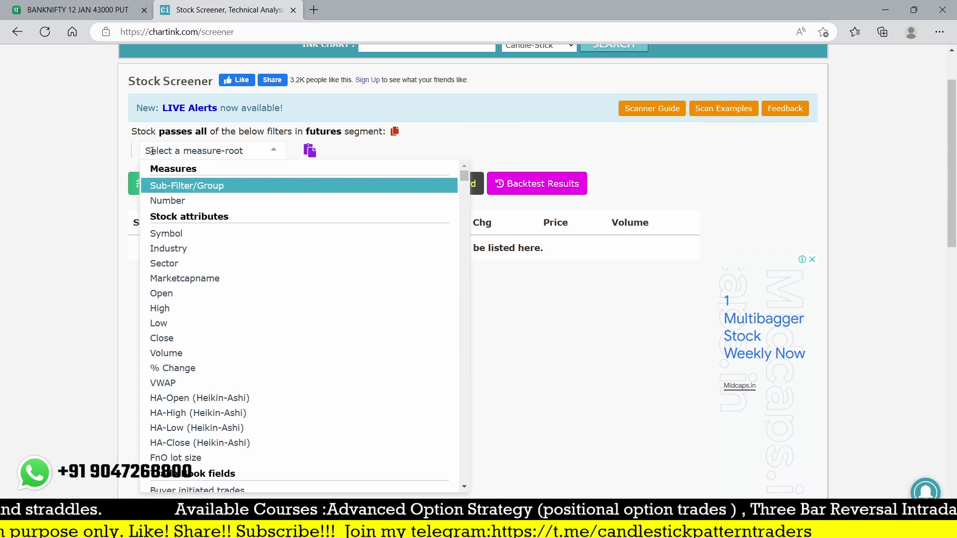
text(low)
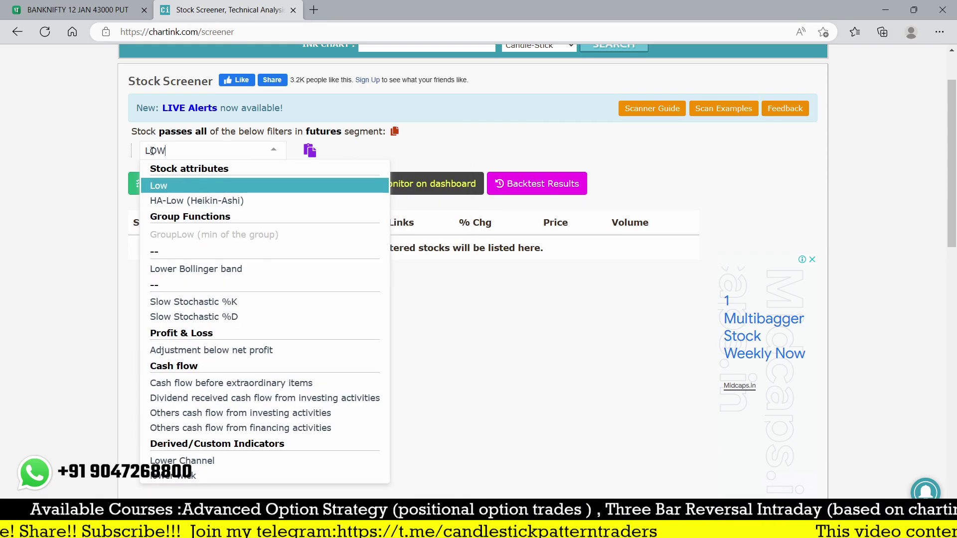
click(189, 190)
click(160, 154)
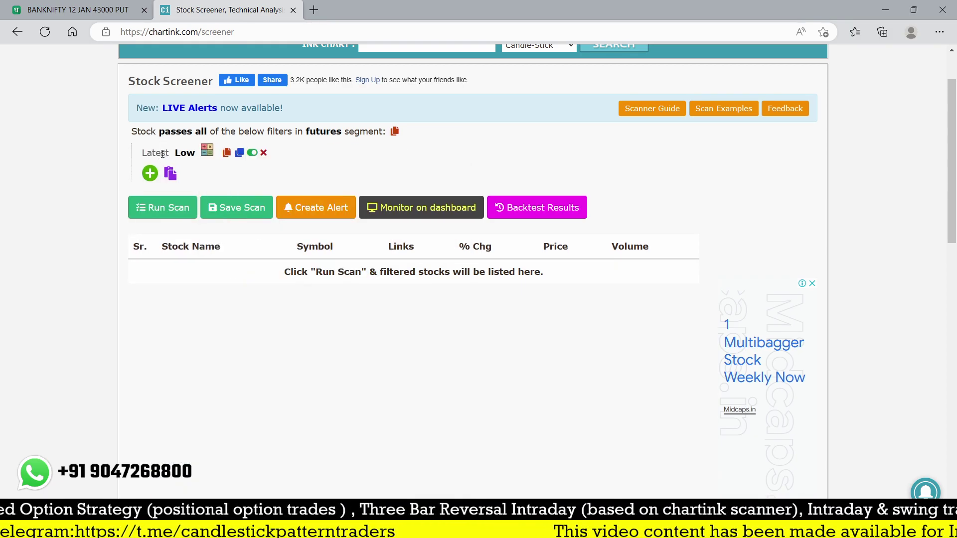
text(15)
key(Return)
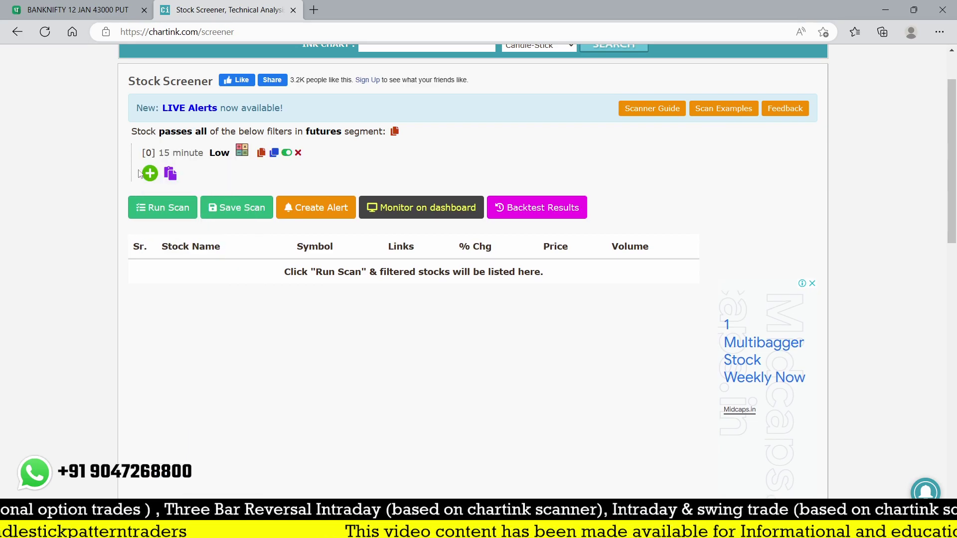
Change the filter's measure to HA-Low (Heikin-Ashi) and give it the Less than comparison.
click(220, 153)
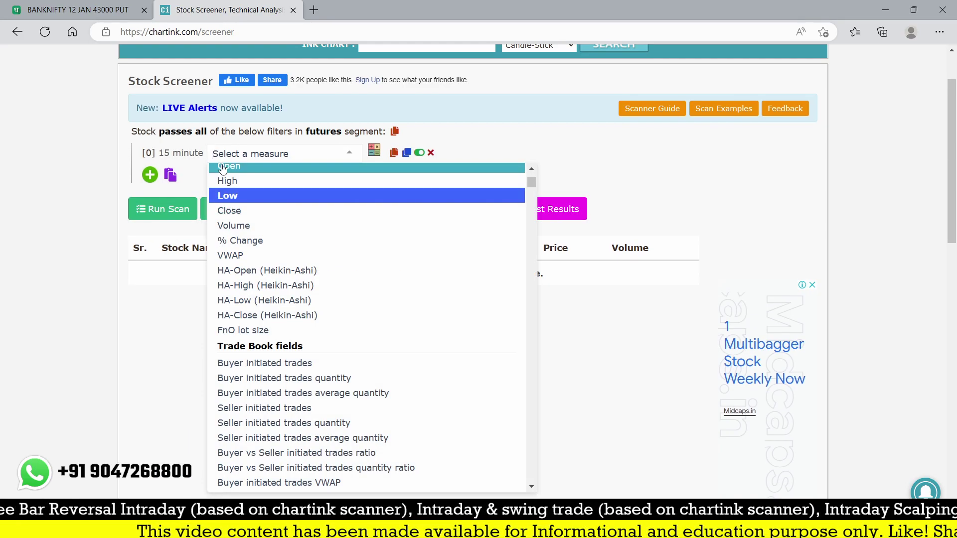
click(275, 302)
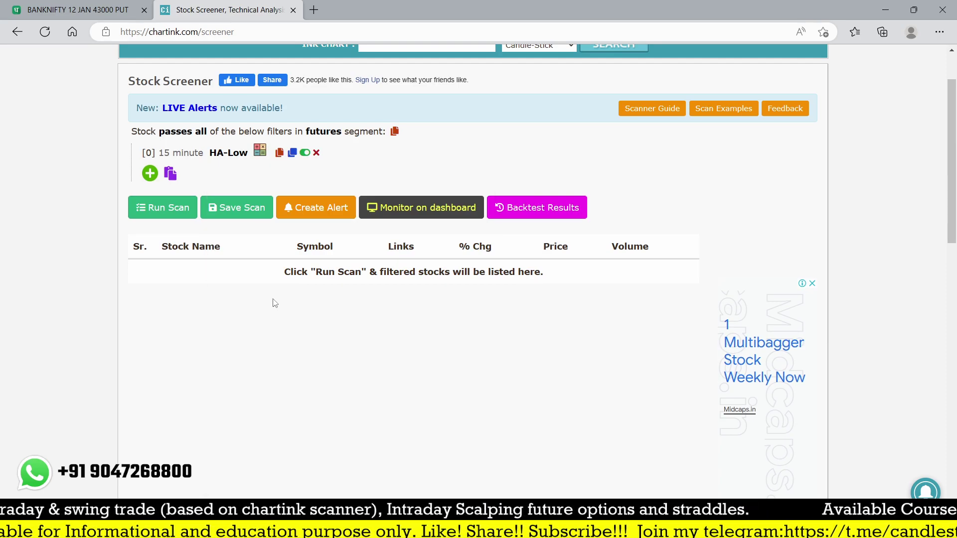
click(266, 155)
text(LR)
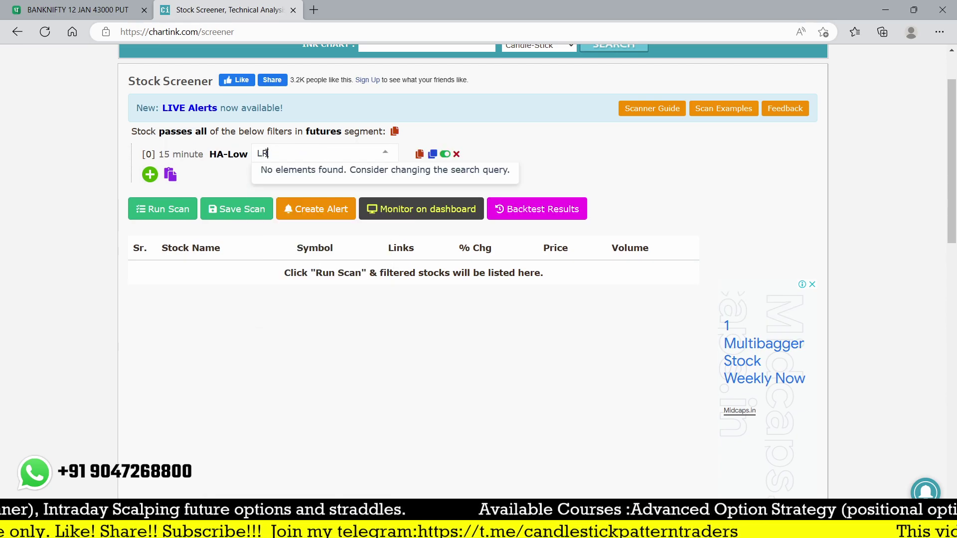
key(BackSpace)
text(ES)
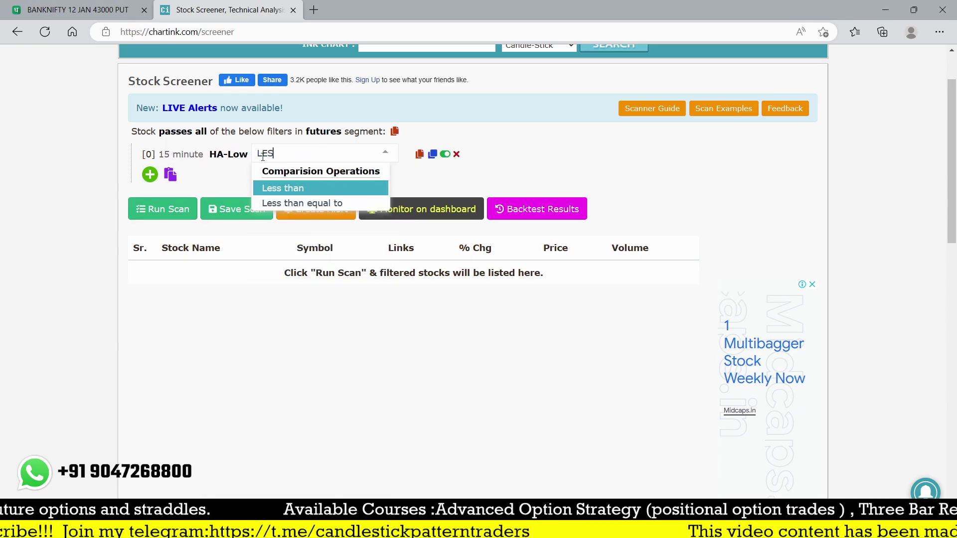
click(308, 188)
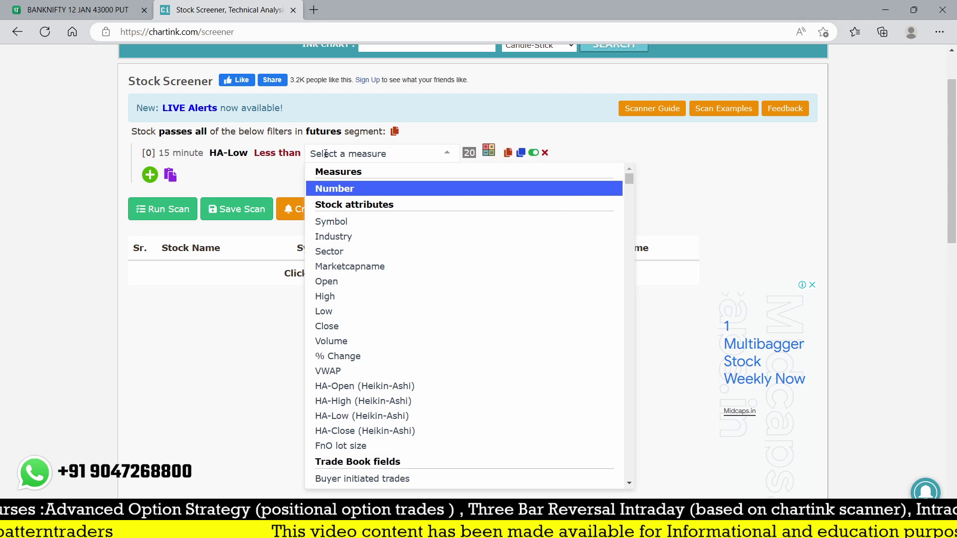
Complete the HA-Low filter by comparing it with the 15-minute HA-Low (Heikin-Ashi) of the -1 (previous candle) offset.
text(LOW)
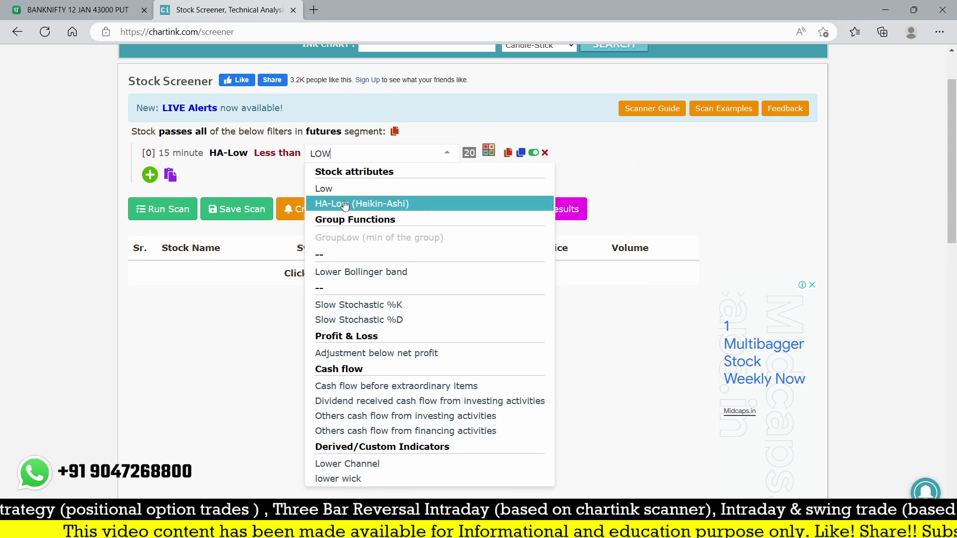
click(345, 205)
click(311, 161)
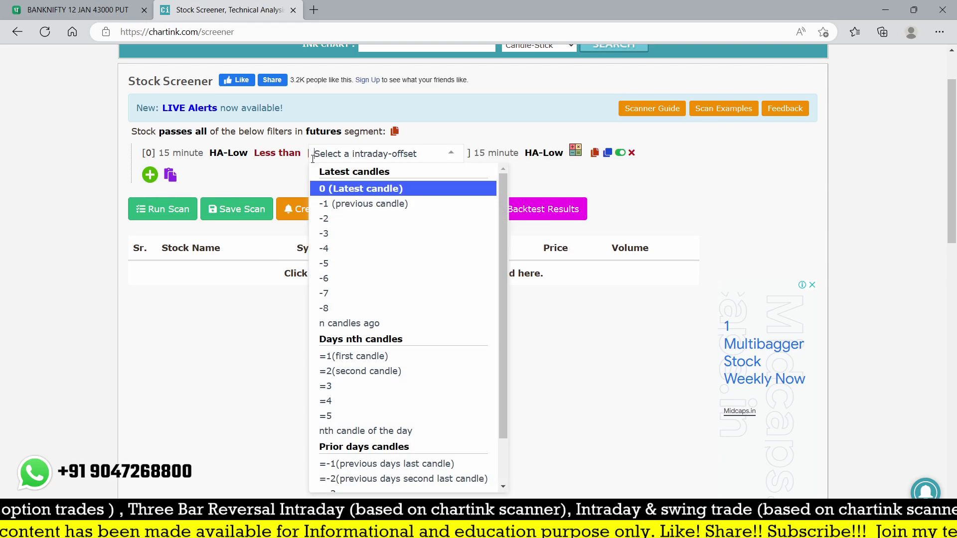
click(336, 204)
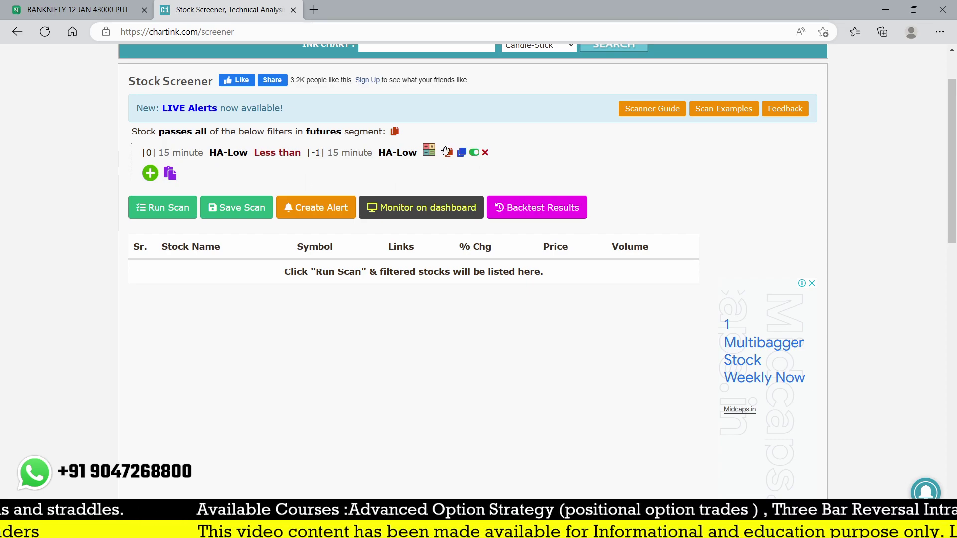
Duplicate the HA-Low filter and change the copy to 15-minute Volume Greater than the previous candle's 15-minute Volume.
click(461, 153)
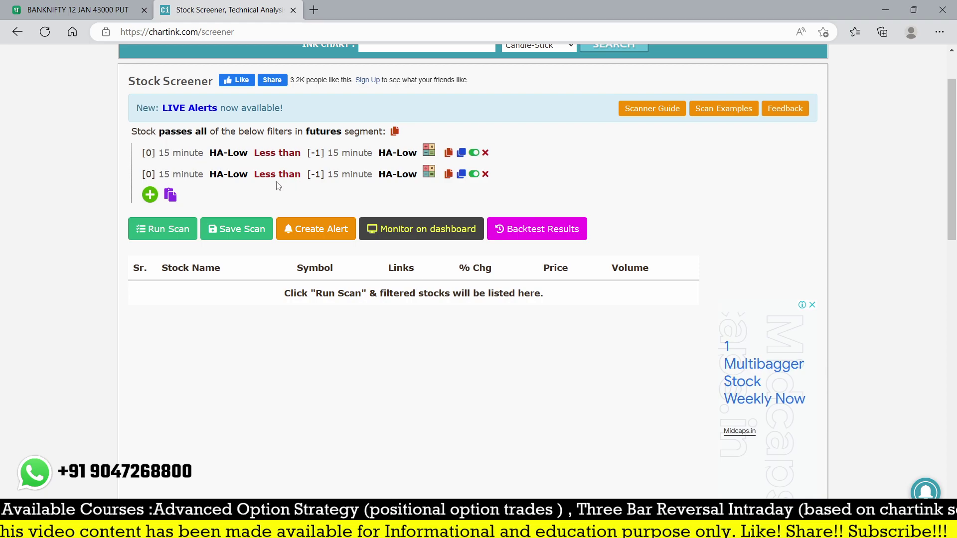
click(227, 174)
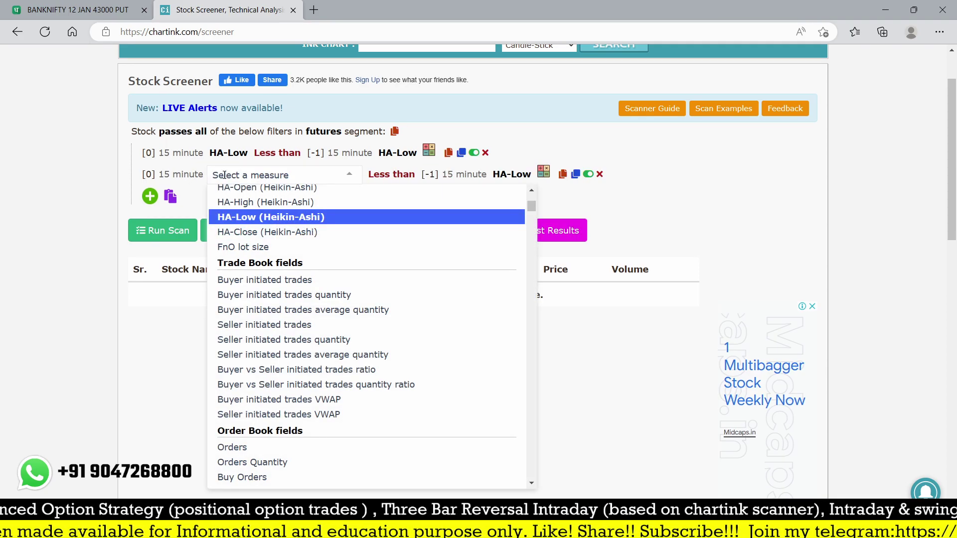
text(vol)
click(272, 215)
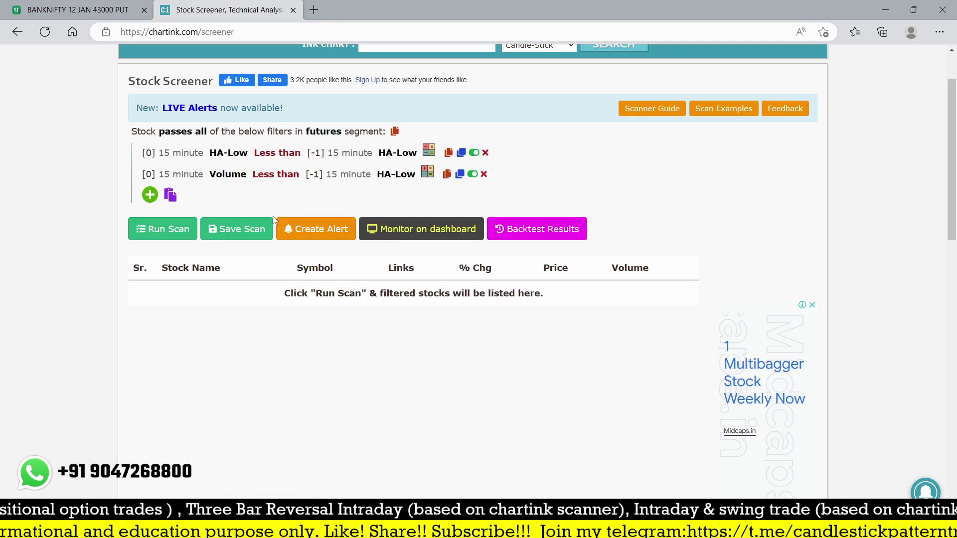
click(284, 175)
text(GRE)
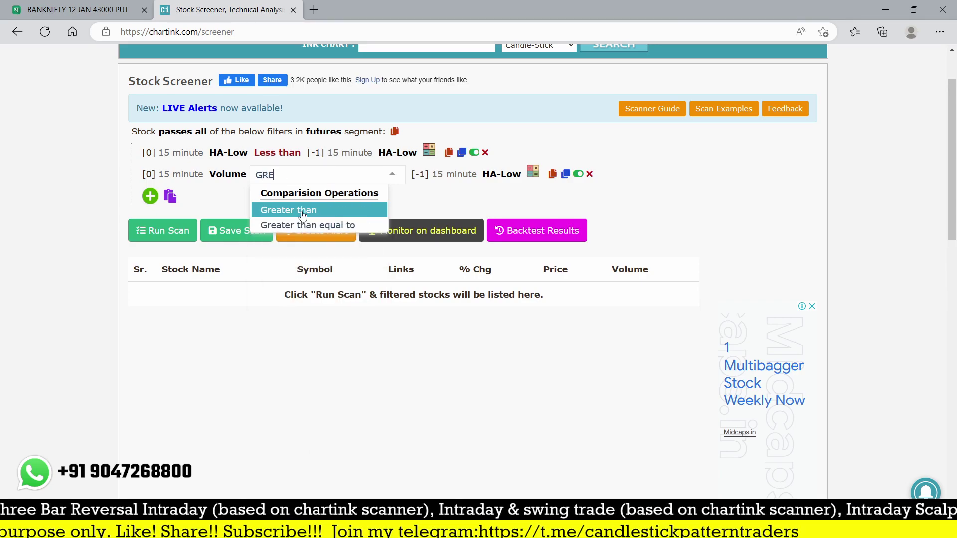
click(303, 210)
click(411, 175)
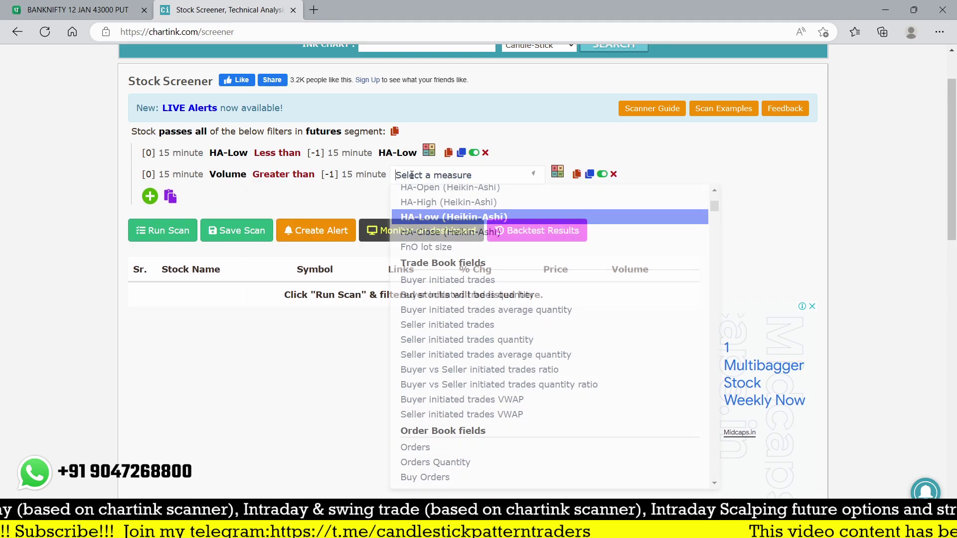
text(VOL)
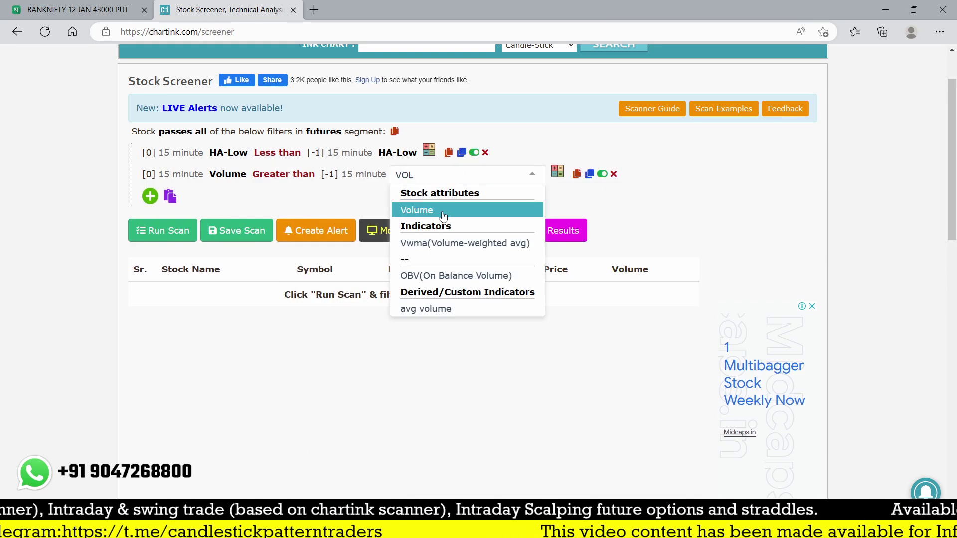
click(443, 215)
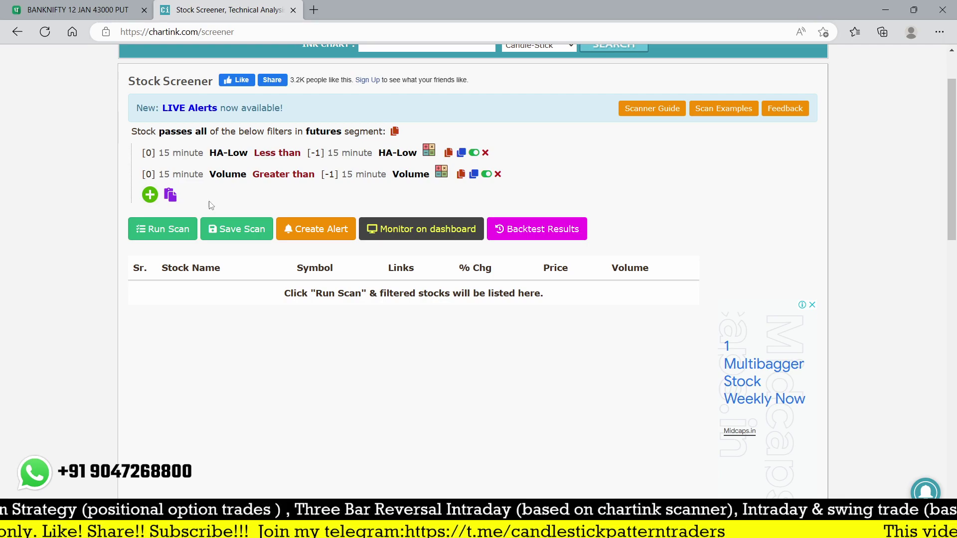
Add a third filter that starts with a Bracket containing the latest High.
click(146, 196)
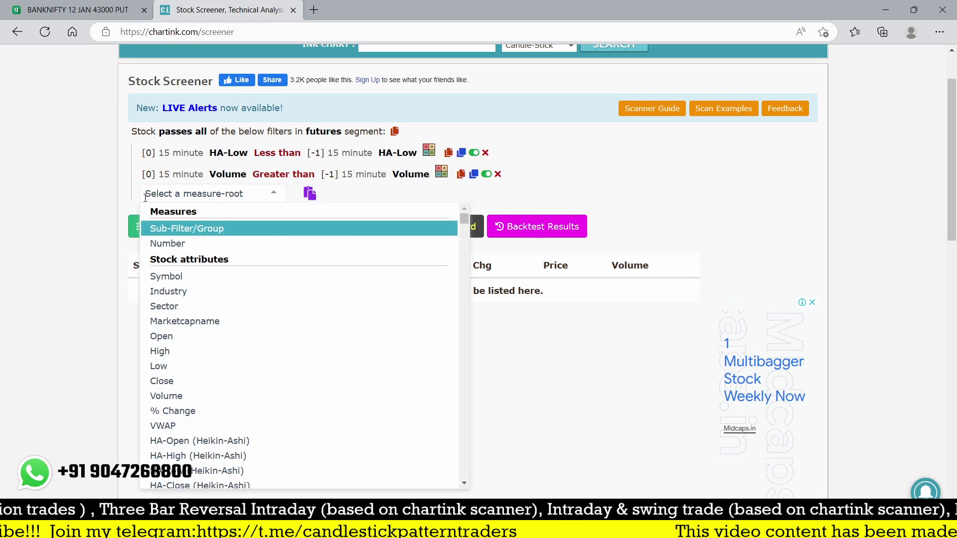
text(BR)
click(168, 229)
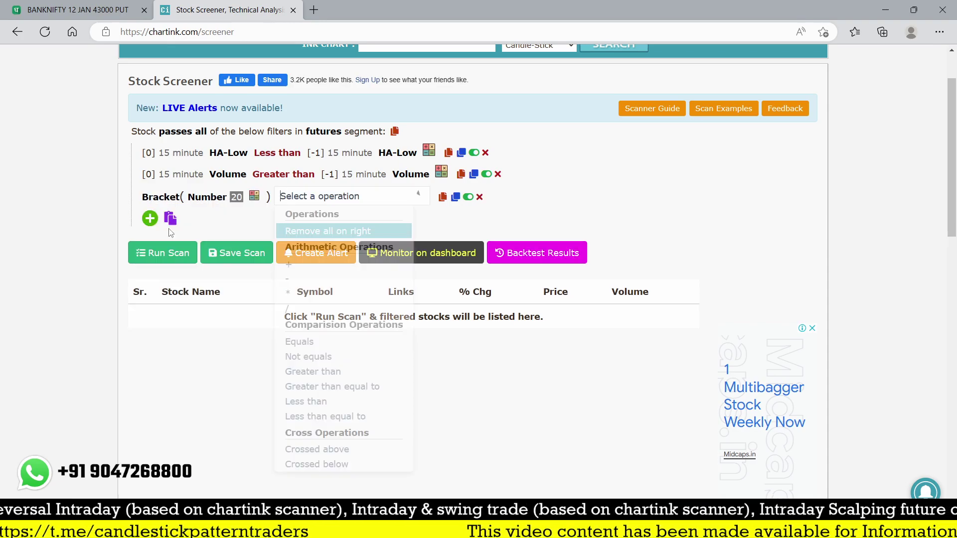
click(204, 202)
click(204, 198)
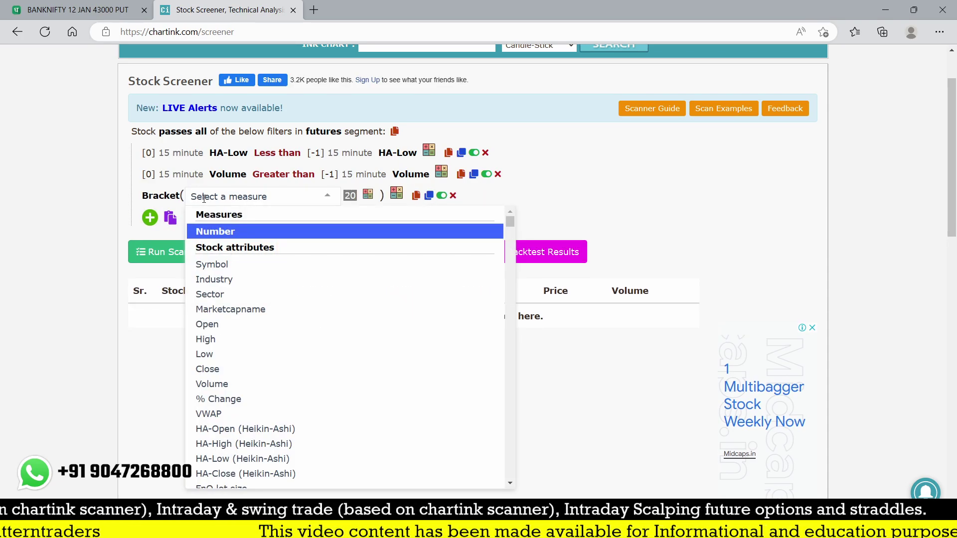
text(HIGH)
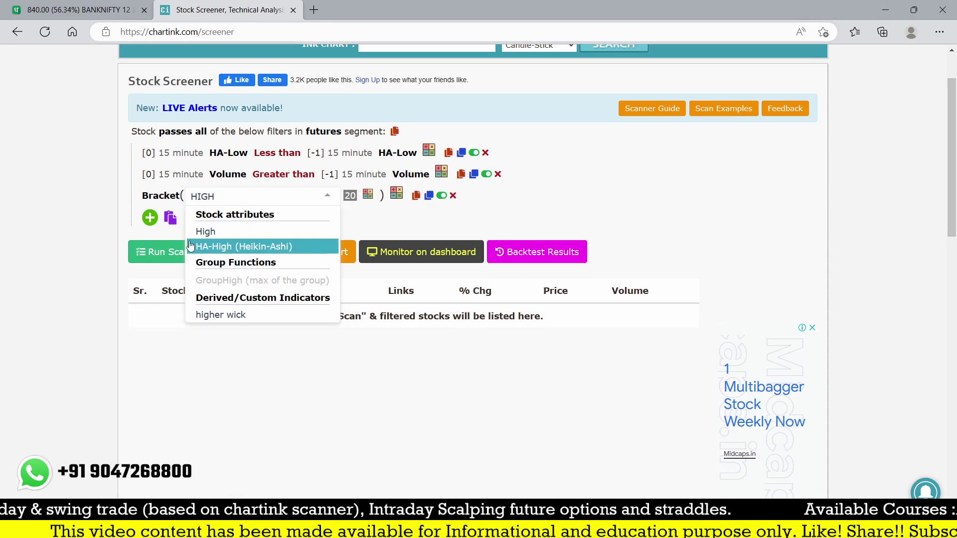
click(244, 233)
Subtract the latest Low from the High inside the bracket.
click(258, 195)
text(-)
click(265, 232)
click(278, 196)
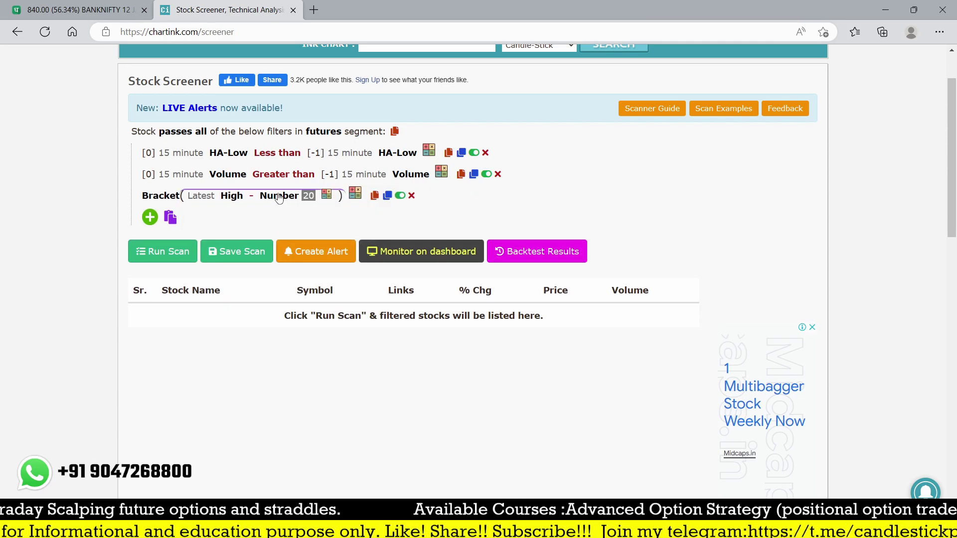
text(LOW)
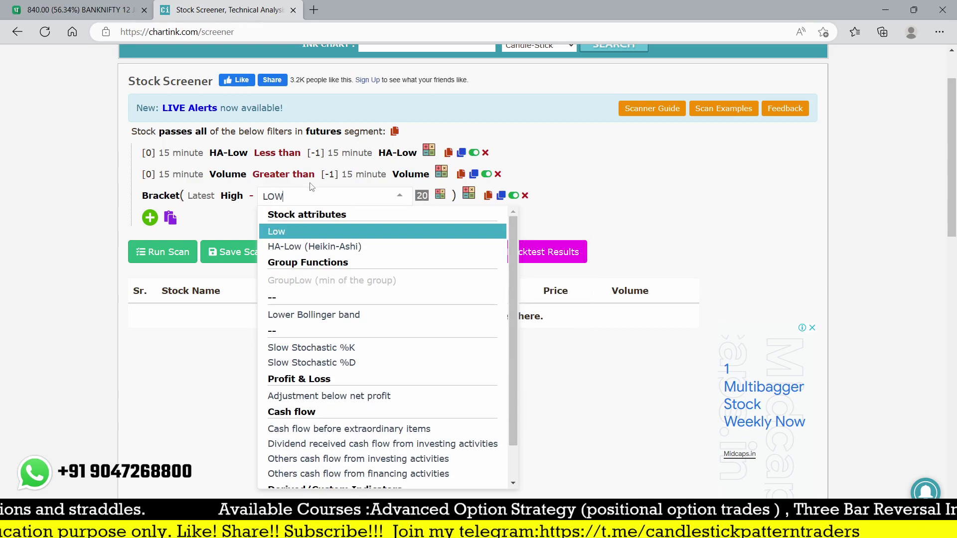
click(279, 234)
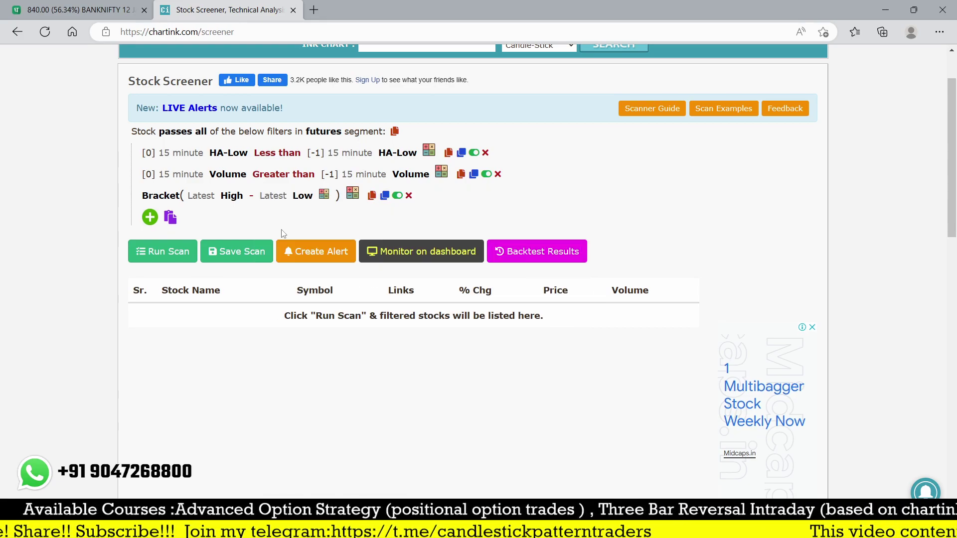
Give the bracket filter a Greater than comparison with a second Bracket containing High.
click(353, 195)
text(GRE)
click(382, 230)
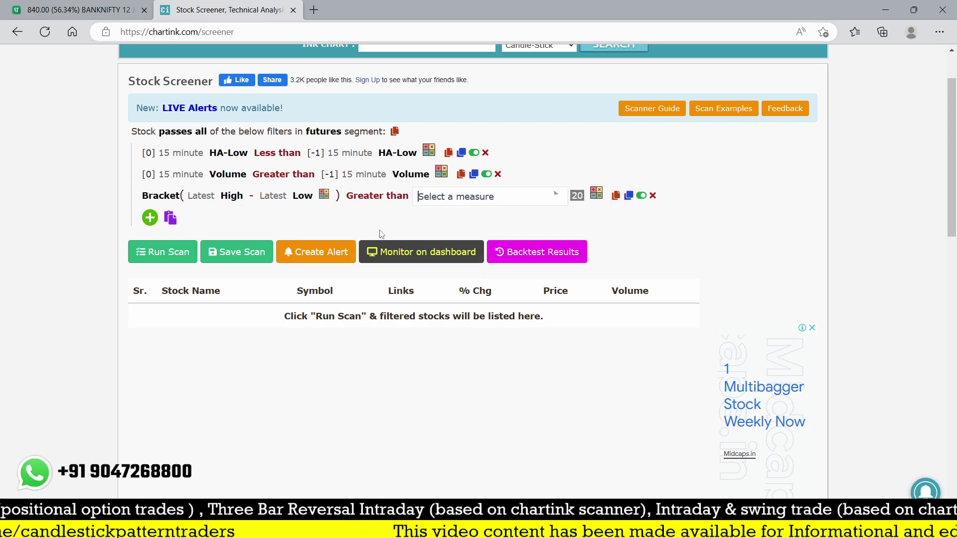
text(BR)
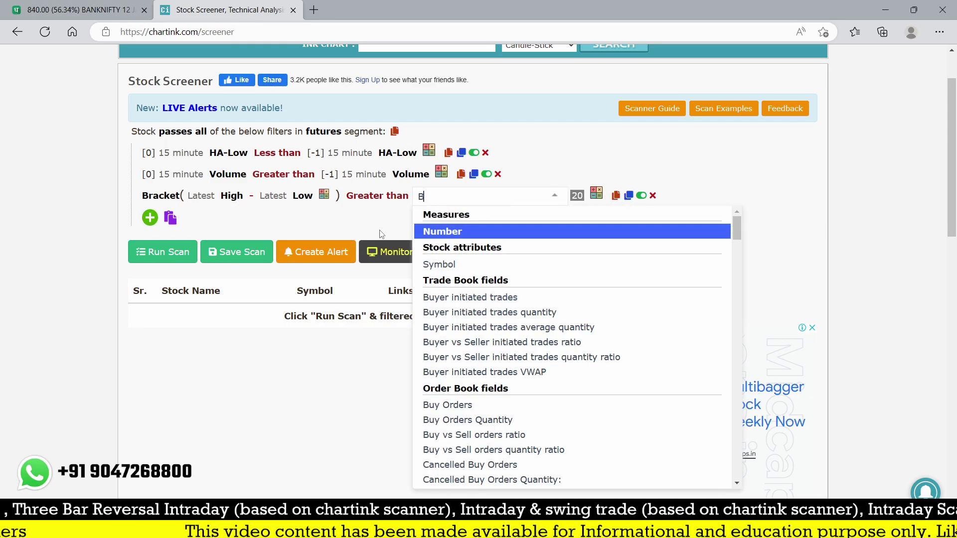
click(450, 241)
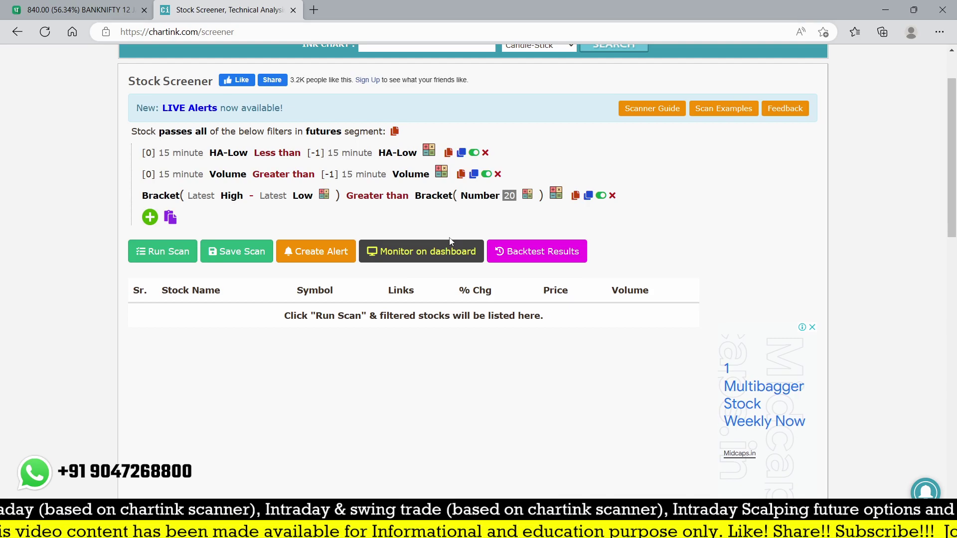
click(473, 196)
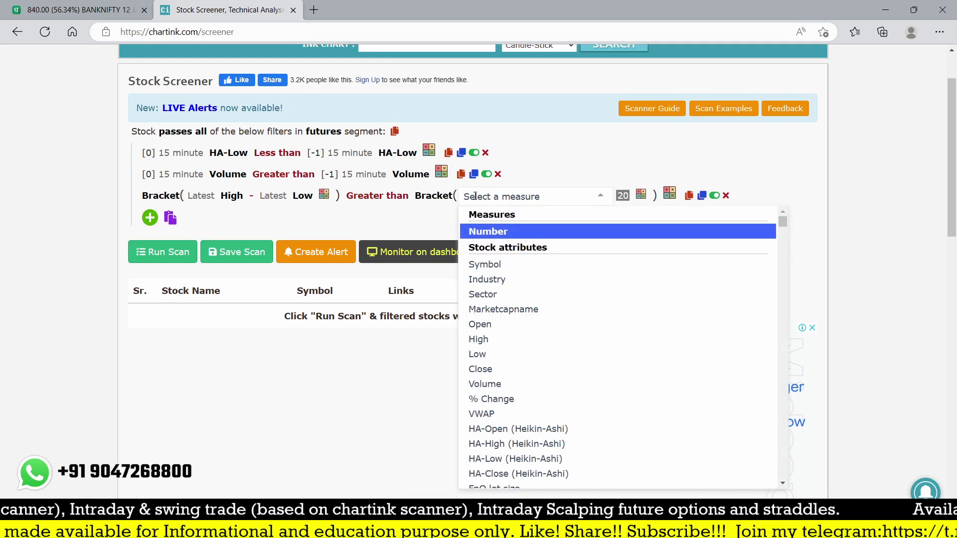
text(HIGH)
click(501, 232)
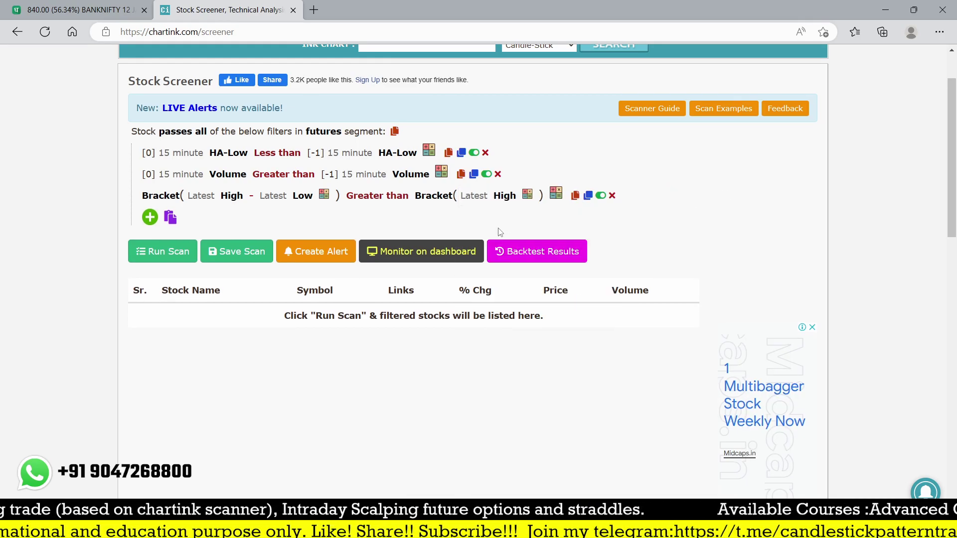
Subtract Low from the High inside the second bracket.
click(533, 199)
click(538, 282)
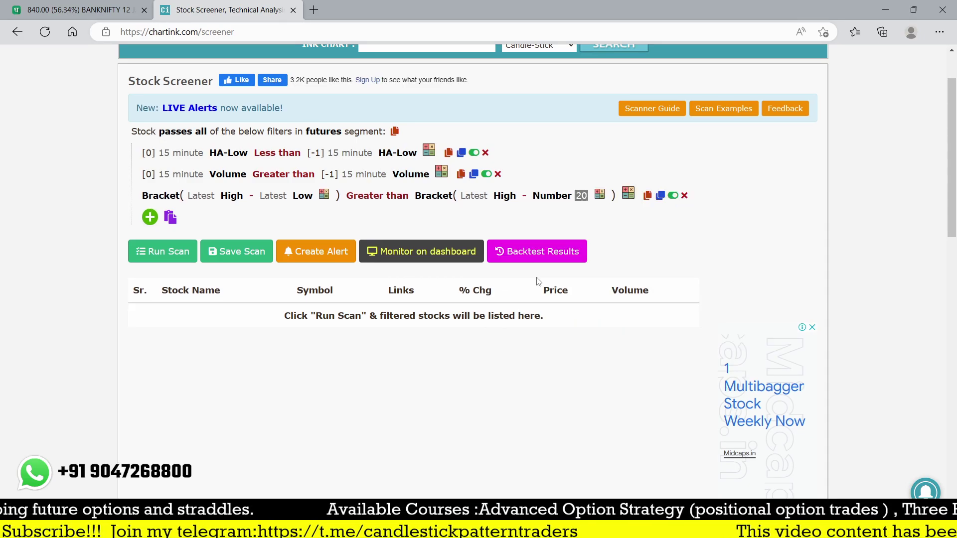
click(556, 195)
text(LO)
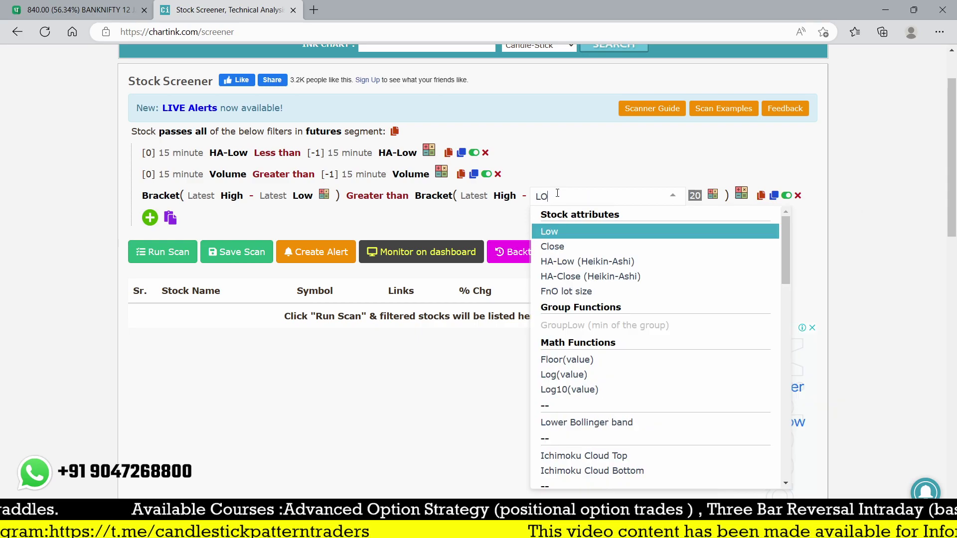
text(W)
click(554, 231)
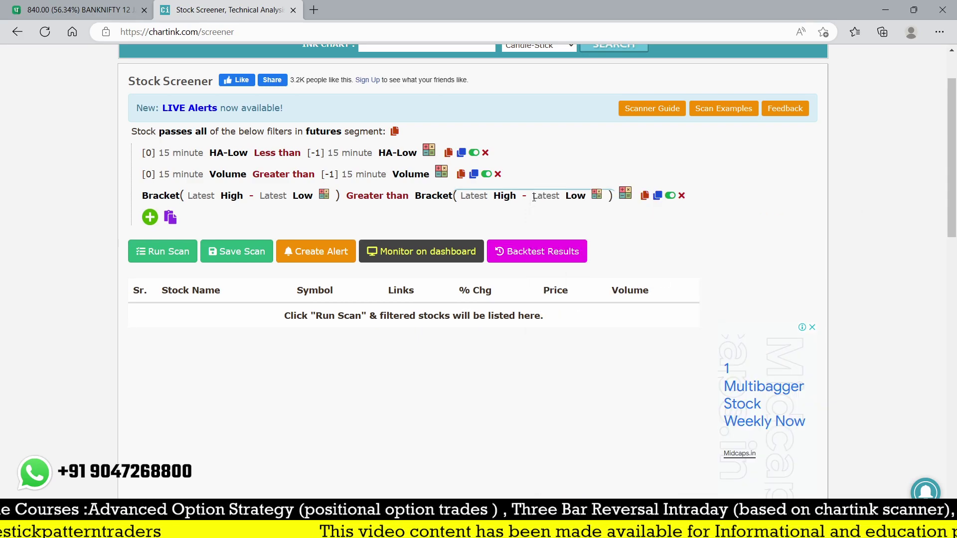
Set both the Low and the High in the second bracket to 1 day ago and run the scan.
click(534, 199)
click(552, 252)
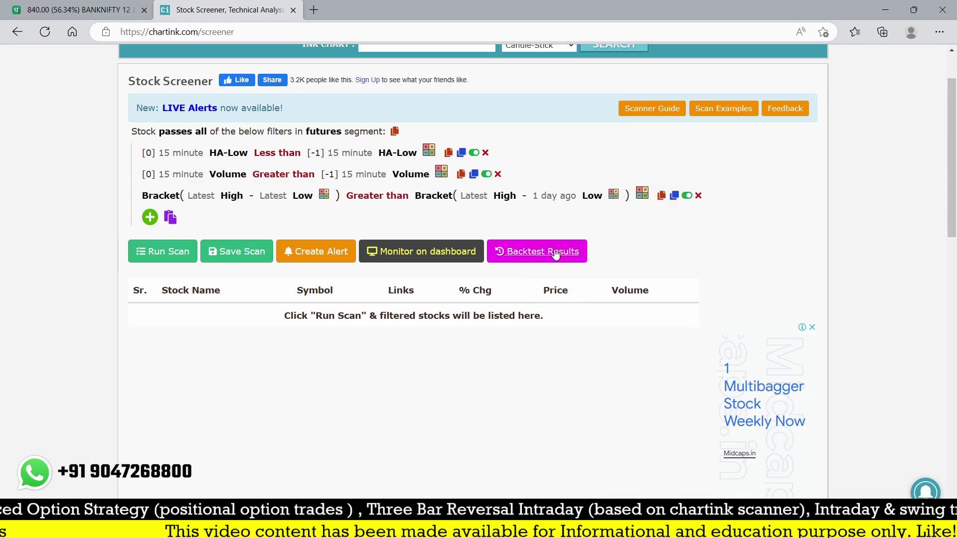
click(474, 196)
click(481, 252)
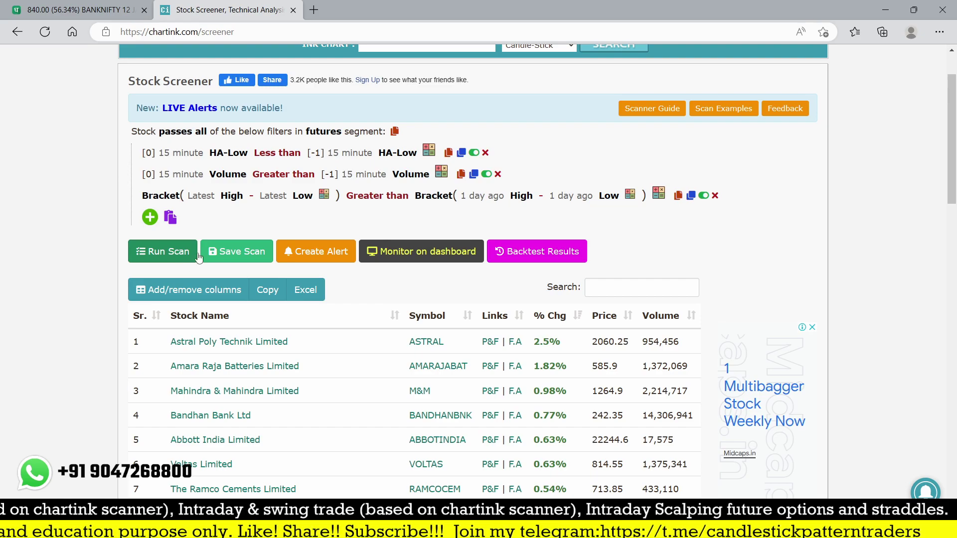
Look through the list of filtered stocks and review the scan's conditions.
scroll(530, 329, down, 10)
scroll(530, 329, up, 12)
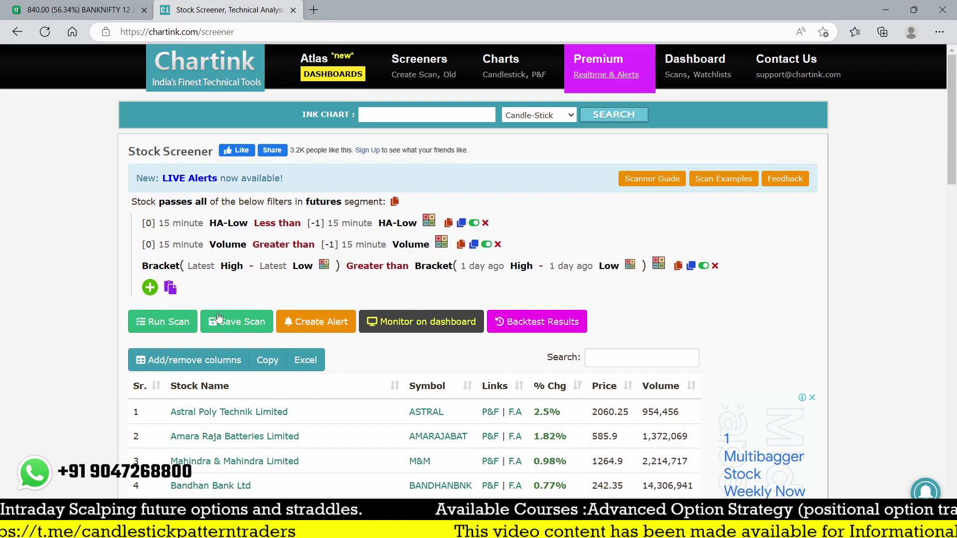
scroll(639, 314, down, 3)
scroll(638, 313, down, 2)
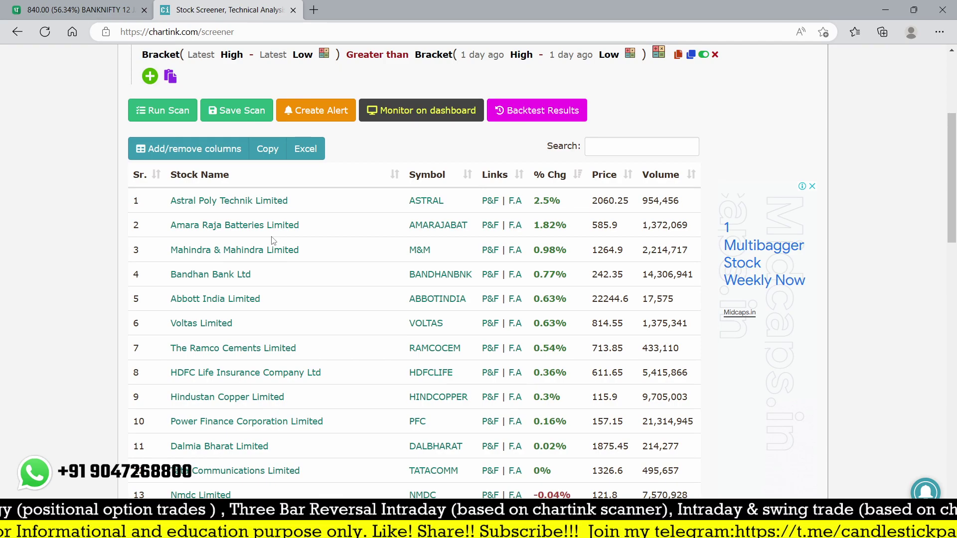
scroll(273, 241, up, 3)
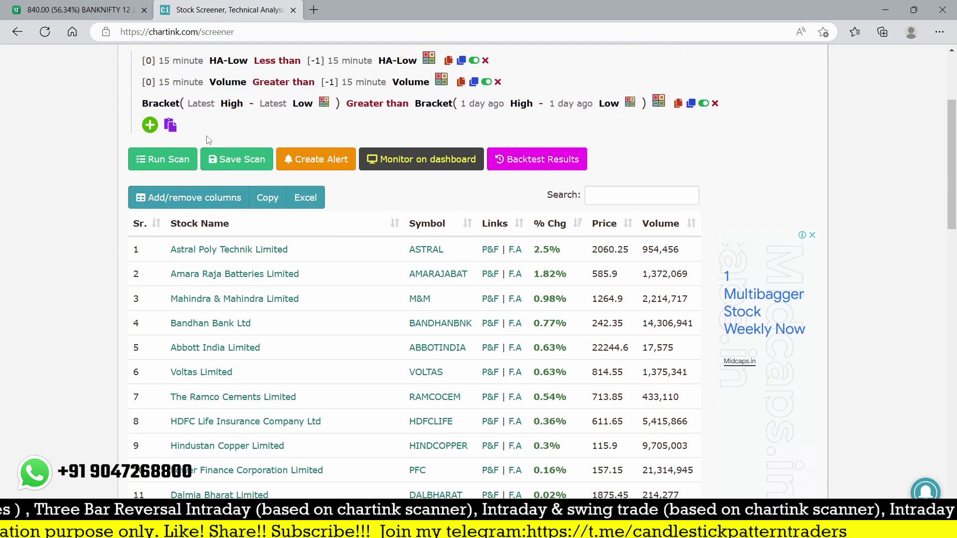
Add a filter requiring the latest Close to be Less than the latest Open.
click(149, 217)
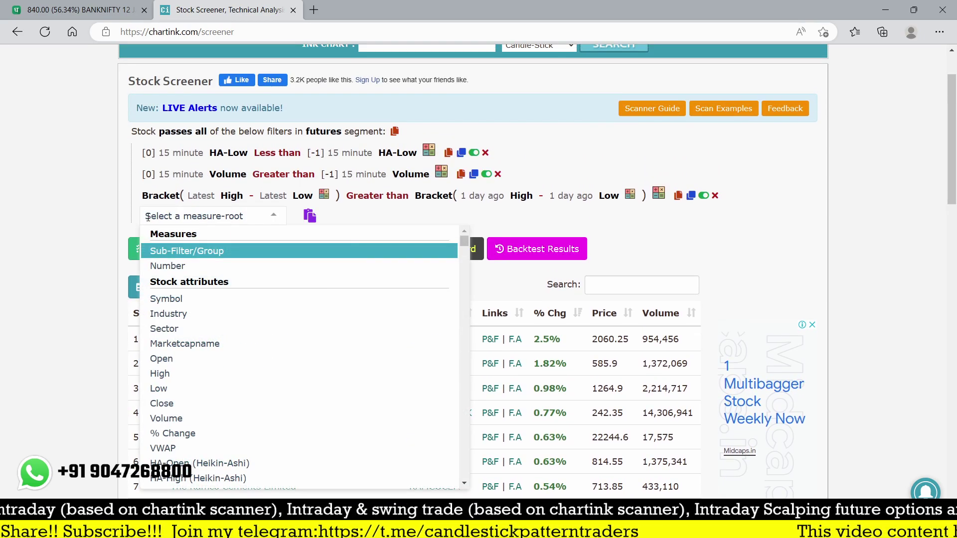
text(close)
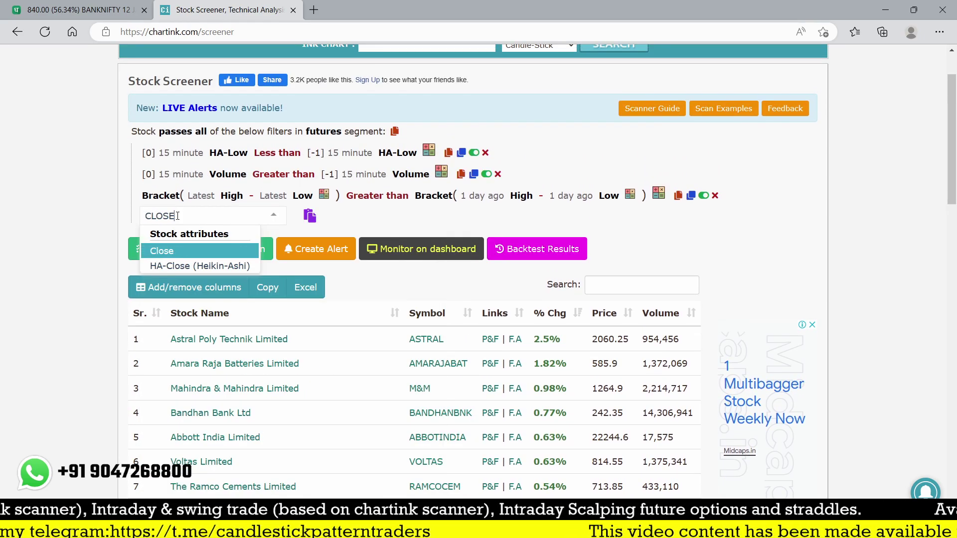
click(174, 250)
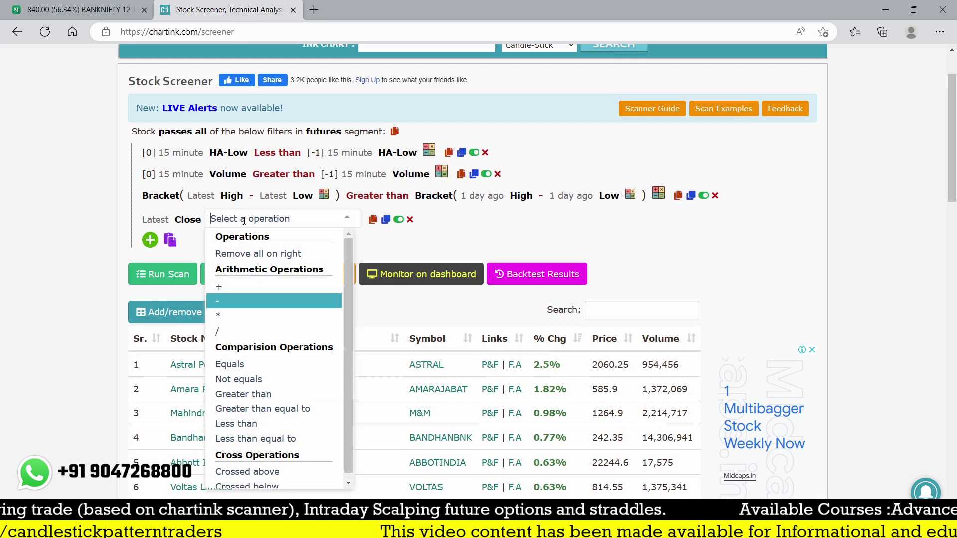
text(LES)
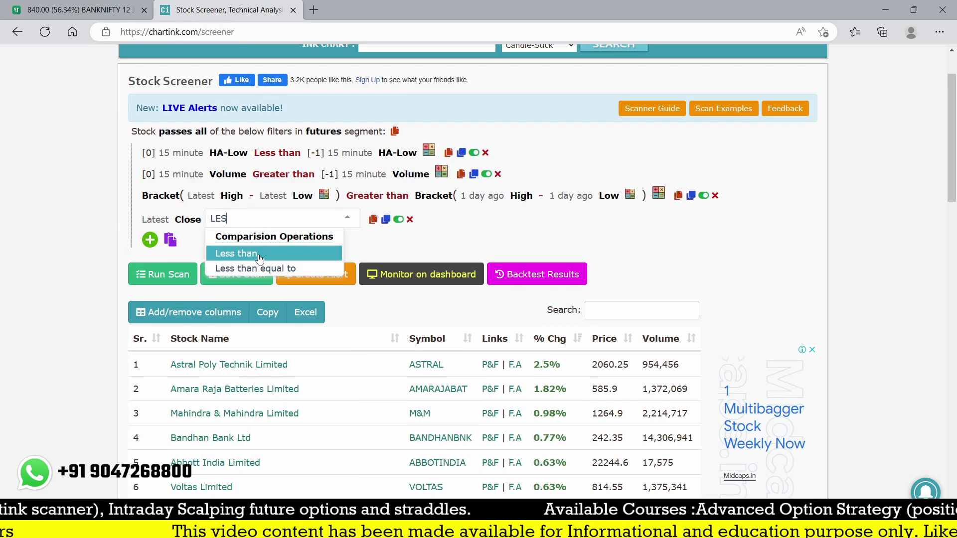
click(260, 255)
text(OPEN)
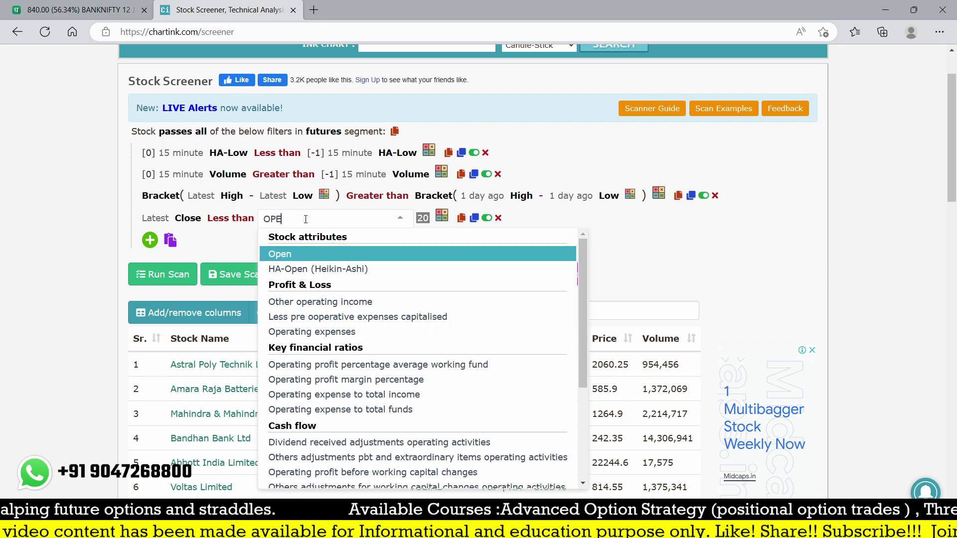
click(302, 255)
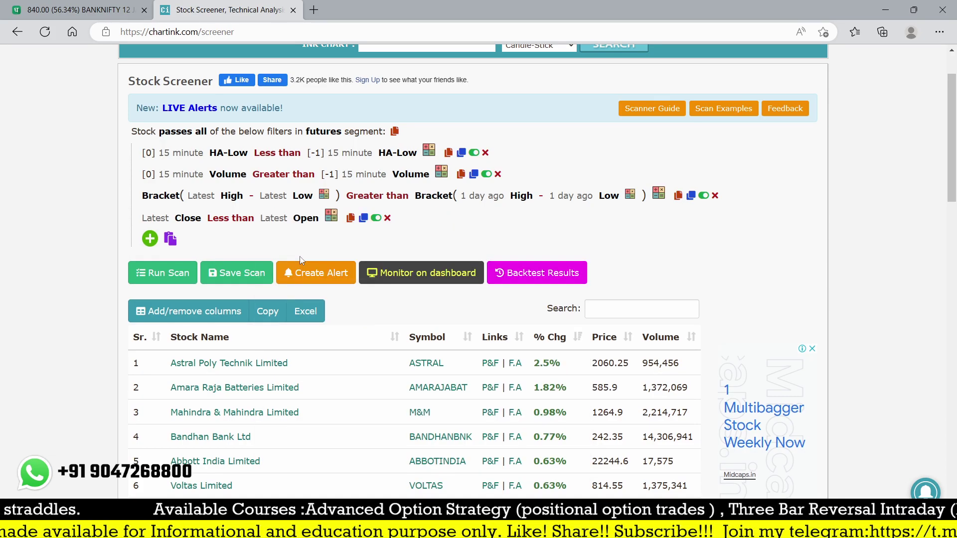
Run the scan with the close-below-open filter and look through the list of filtered stocks.
click(174, 275)
scroll(469, 234, down, 1)
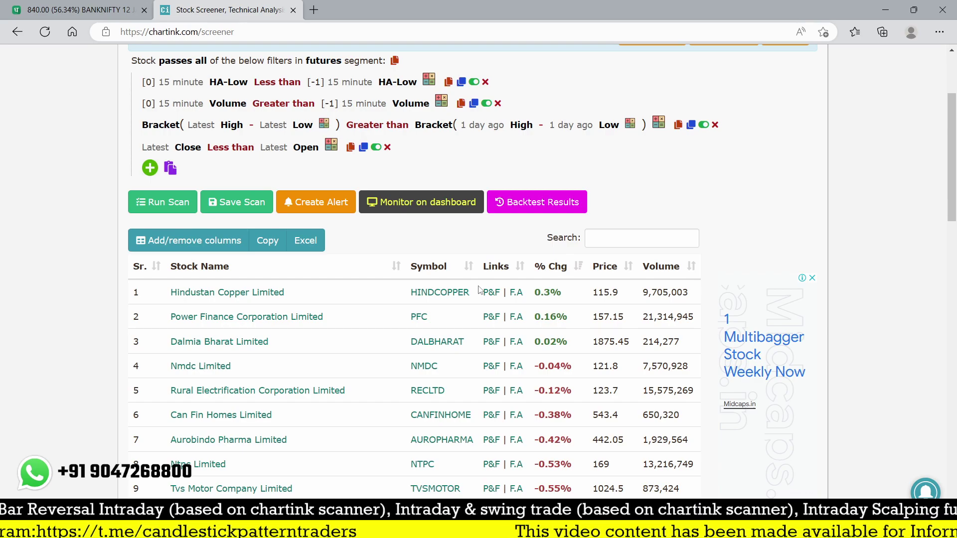
scroll(480, 289, down, 2)
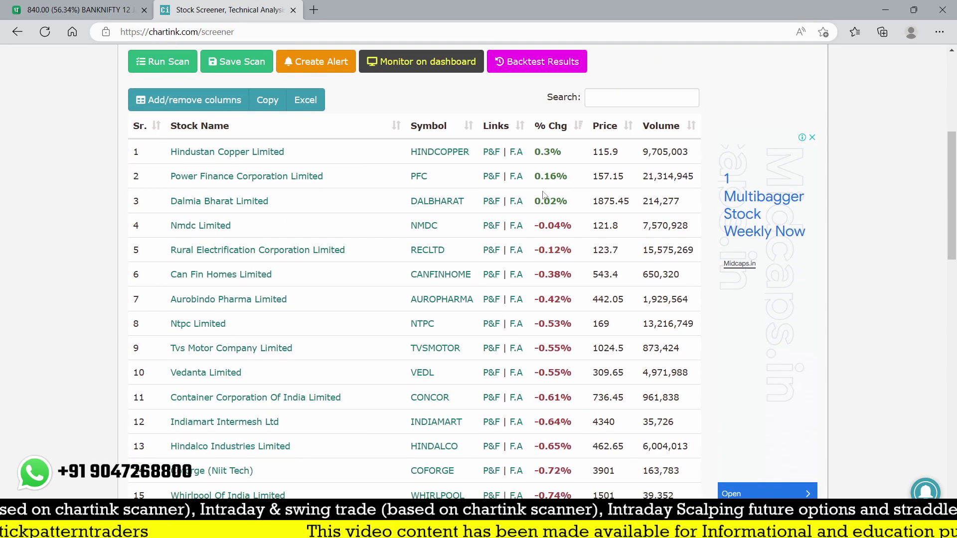
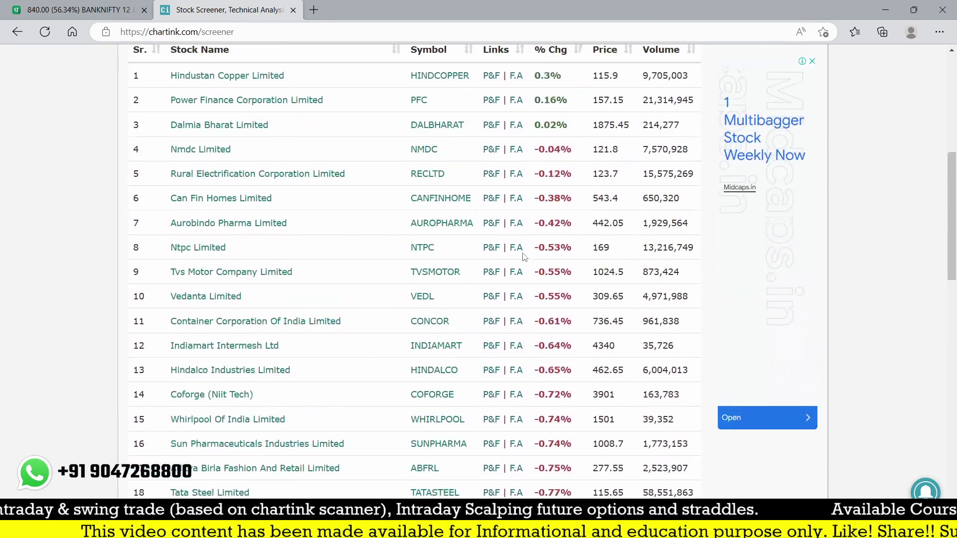
scroll(524, 259, down, 7)
scroll(438, 324, up, 12)
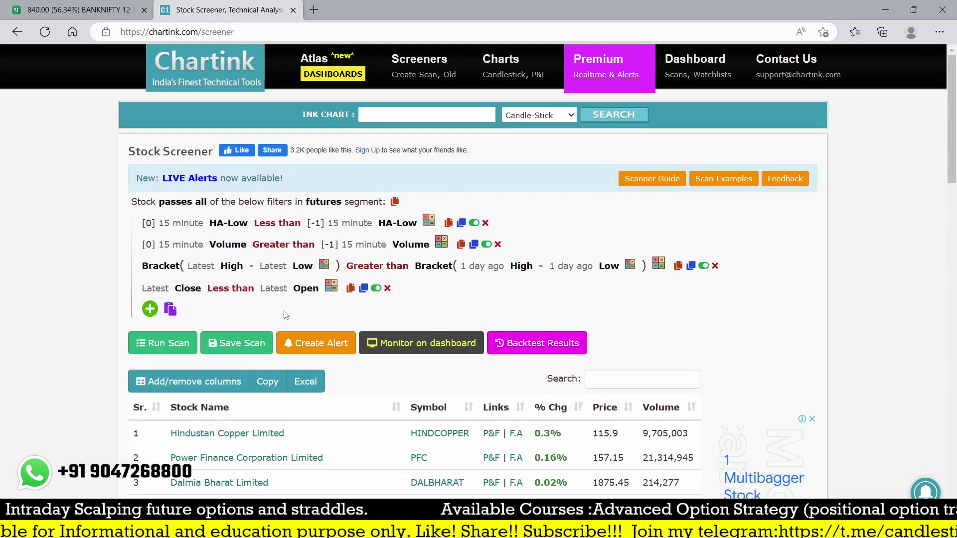
Duplicate the close-below-open filter and change the copy's compared value to the 1 day ago Close.
click(365, 289)
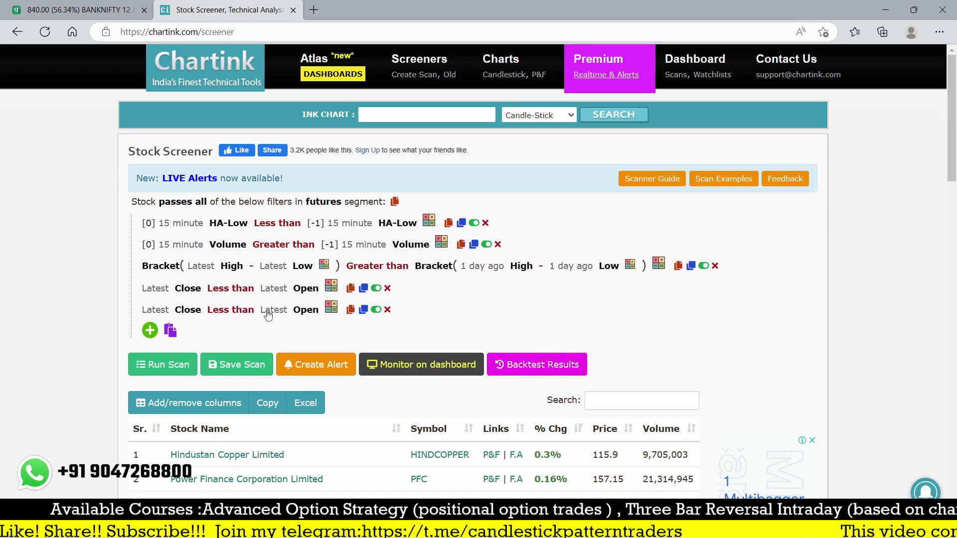
click(305, 310)
text(CLOSE)
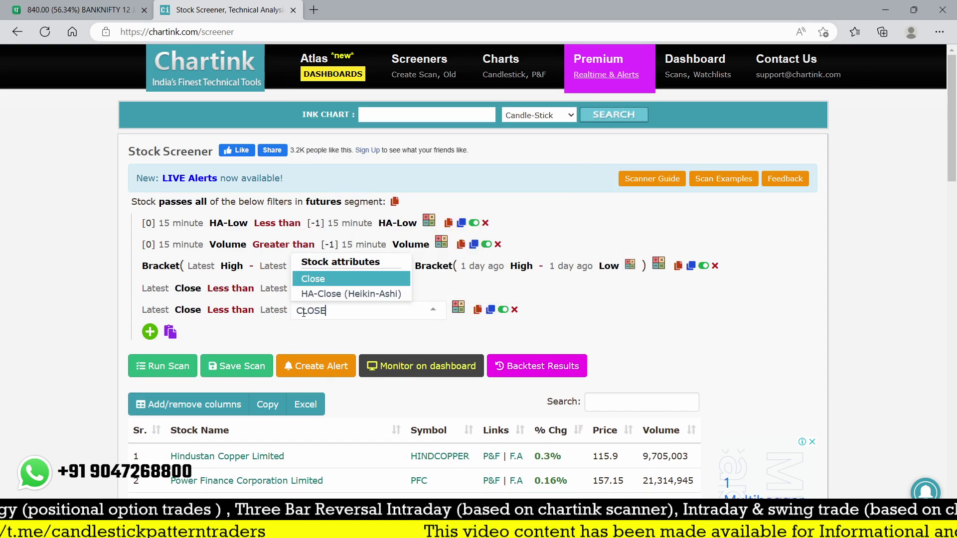
click(327, 280)
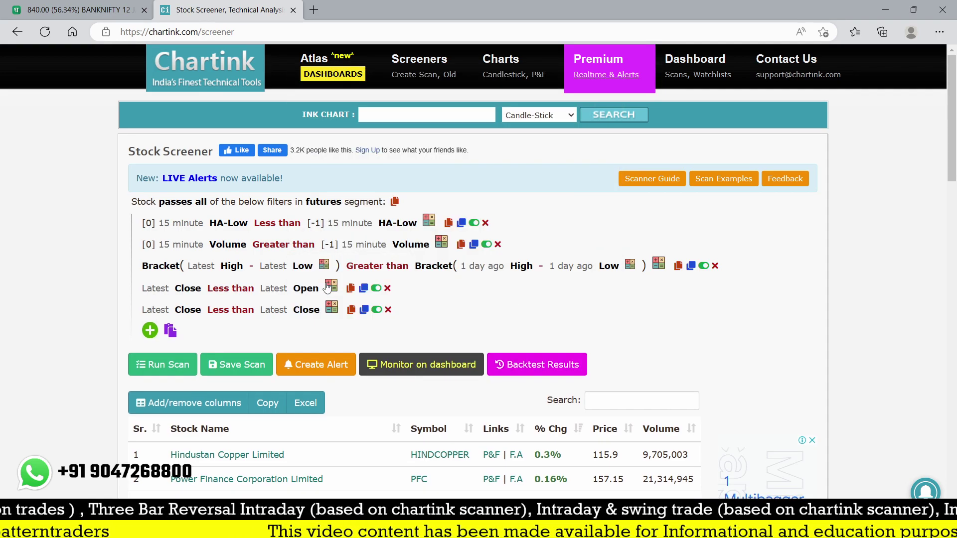
click(275, 310)
click(292, 119)
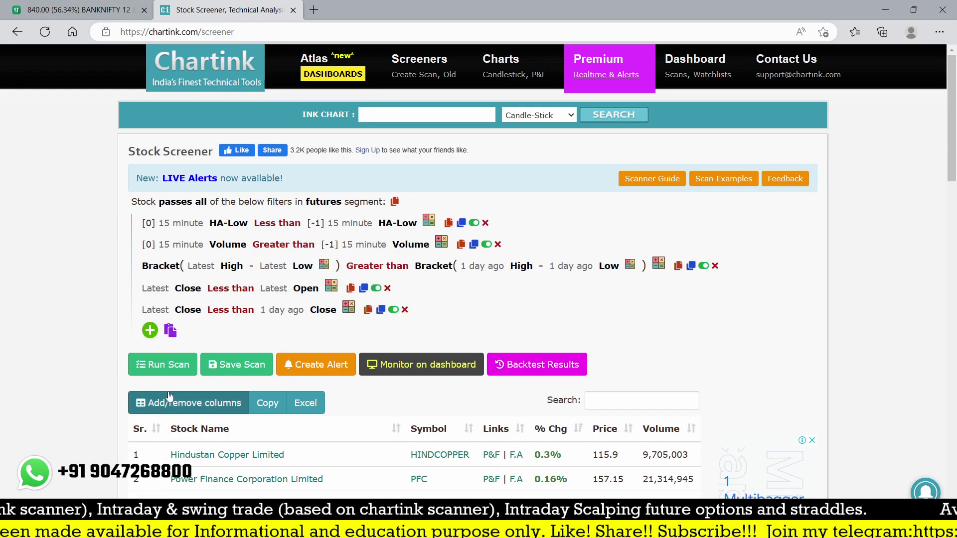
Rerun the scan with the previous-close filter and check the filtered stocks through to the end of the page.
click(168, 368)
scroll(324, 317, down, 2)
scroll(324, 317, down, 10)
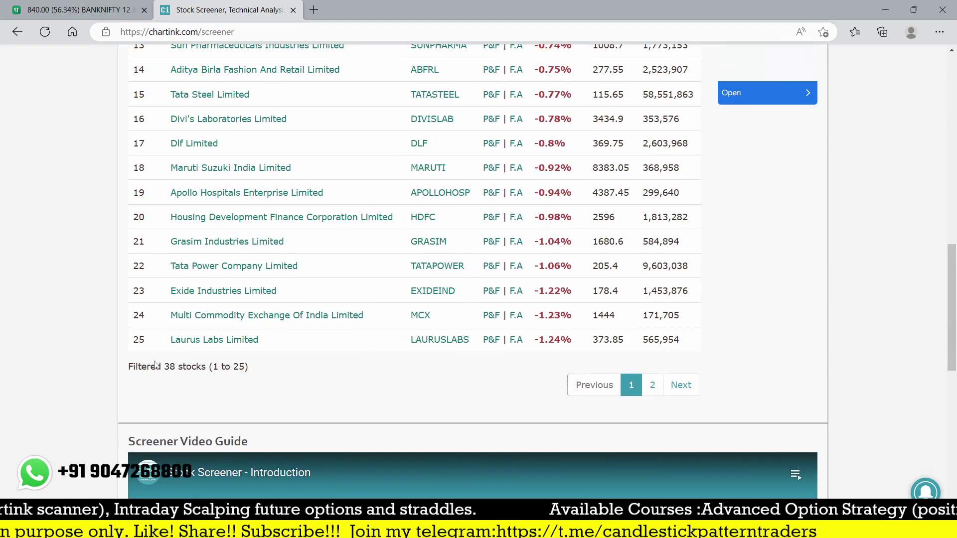
scroll(183, 372, up, 12)
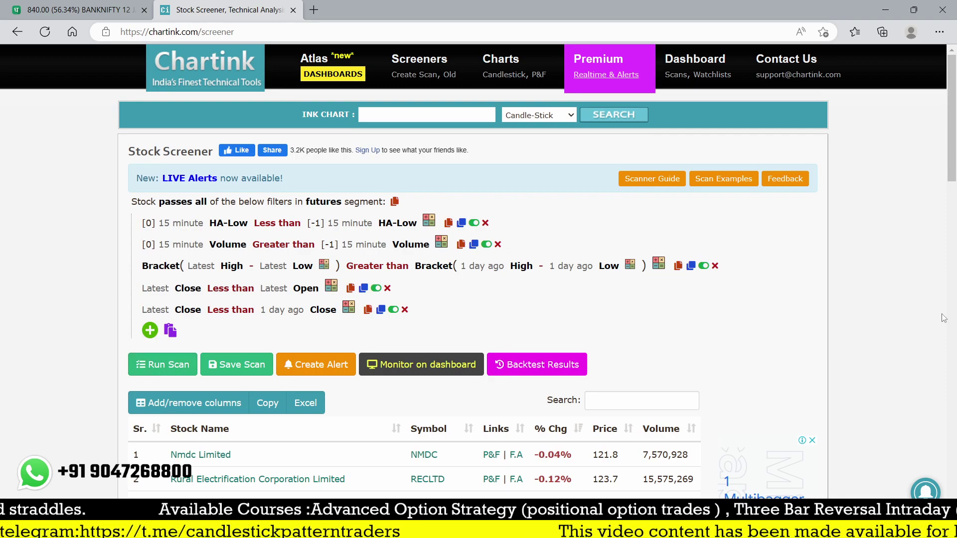
Place a duplicate of the bracket filter at the end of the conditions, with its second bracket's High and Low set to 2 days ago.
click(693, 266)
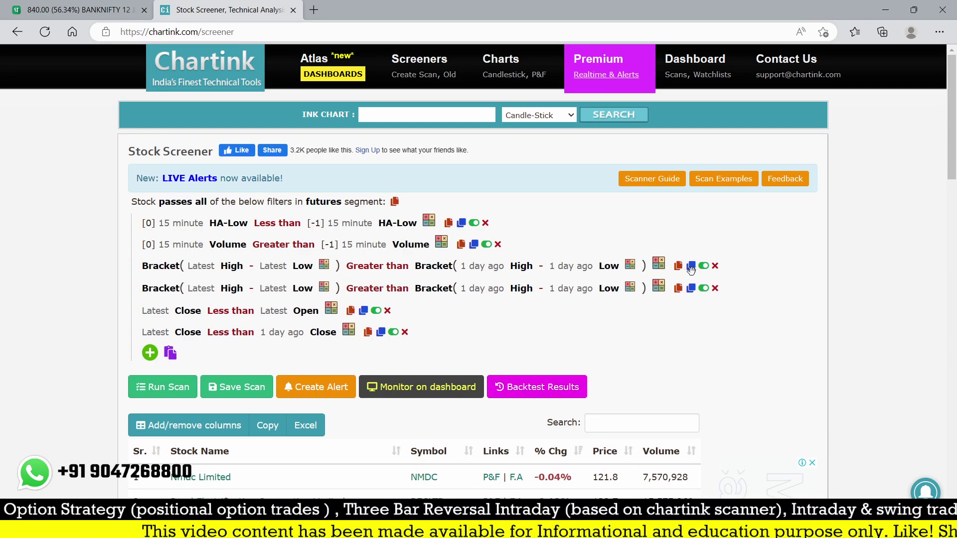
drag(506, 289, 496, 335)
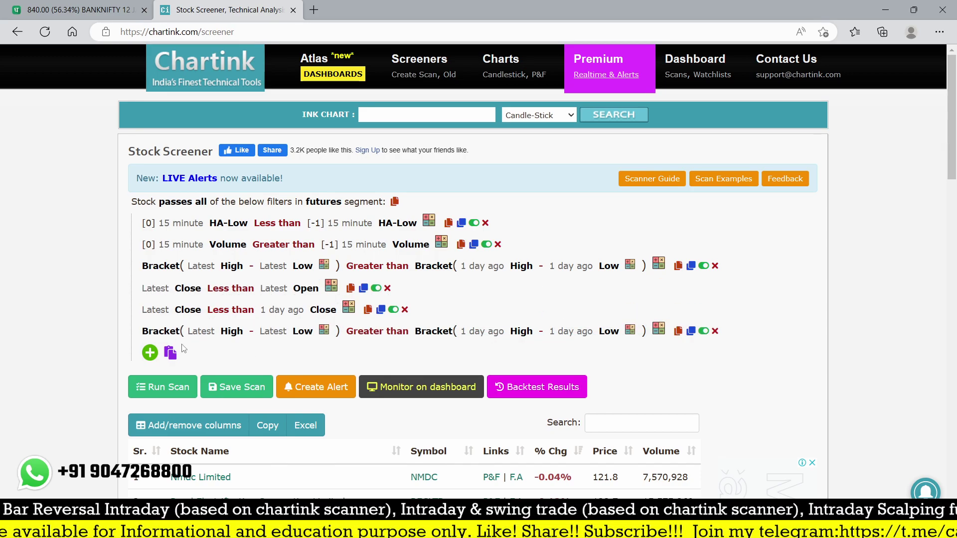
click(484, 331)
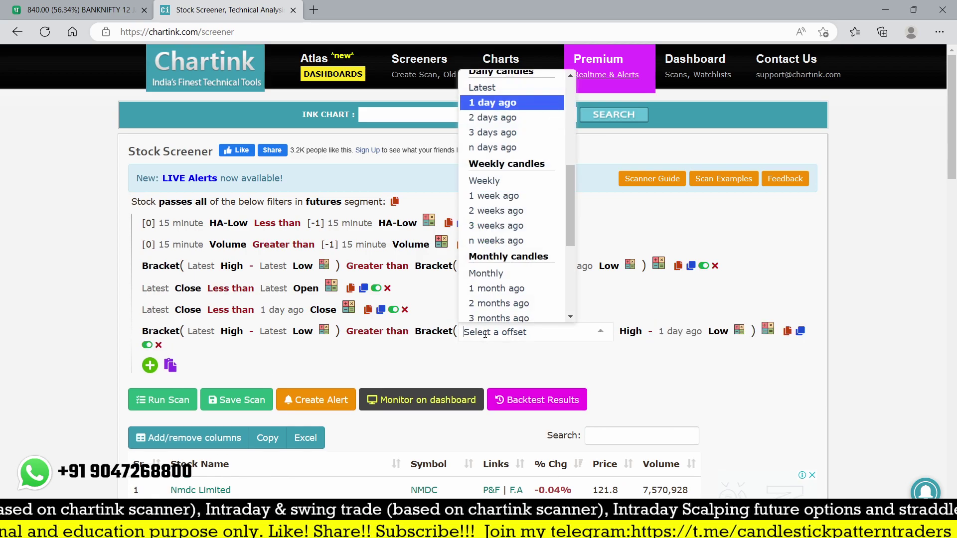
click(492, 118)
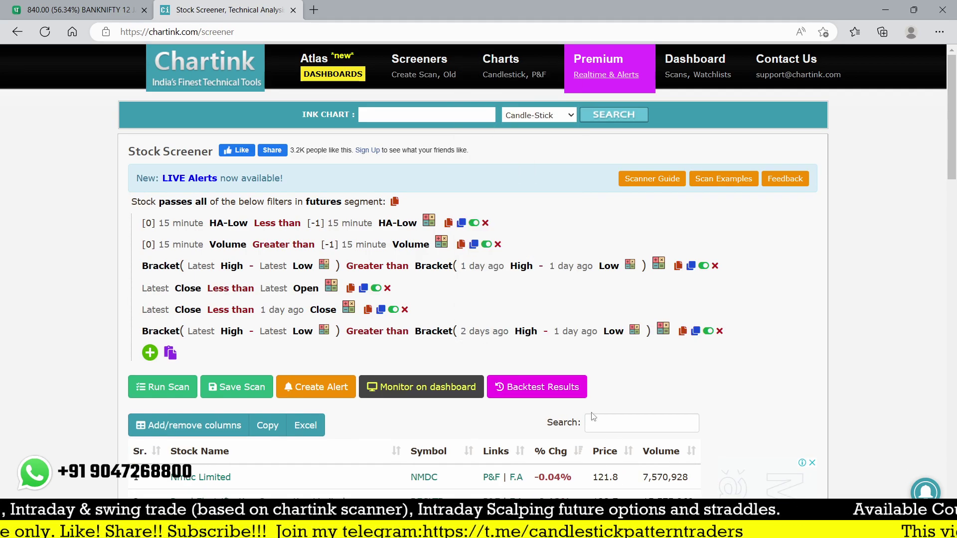
click(561, 331)
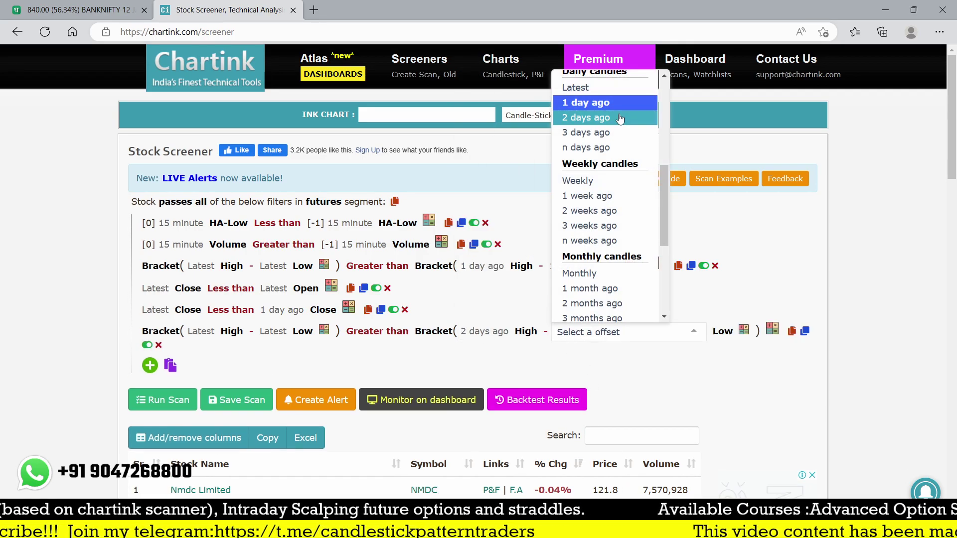
click(620, 118)
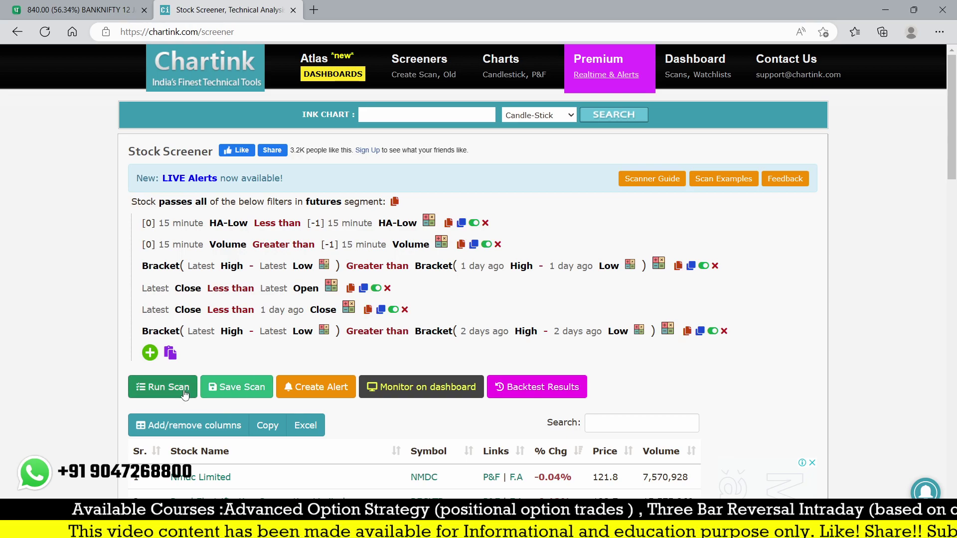
Run the scan with the 2 days ago range filter and review the resulting stocks and their number.
click(162, 387)
scroll(552, 237, down, 4)
scroll(553, 237, down, 7)
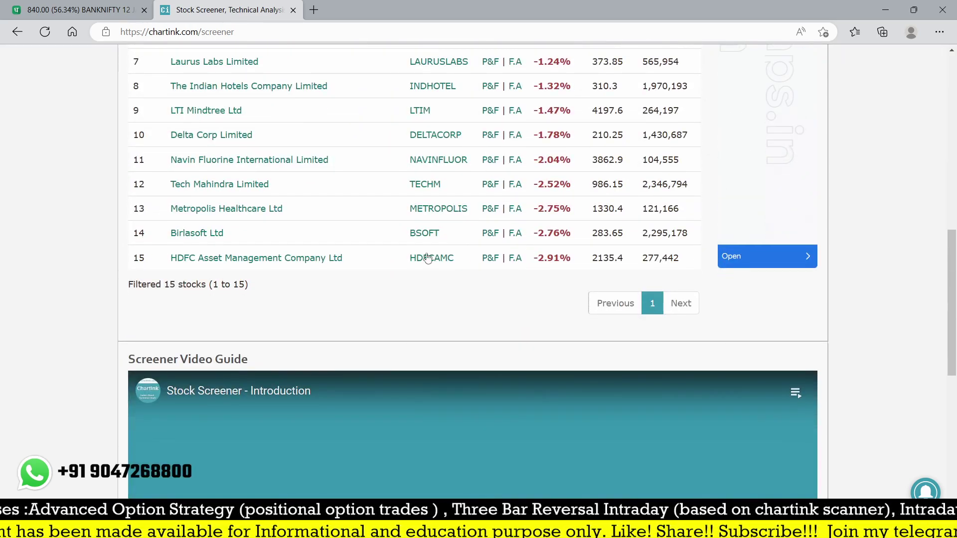
scroll(187, 301, up, 4)
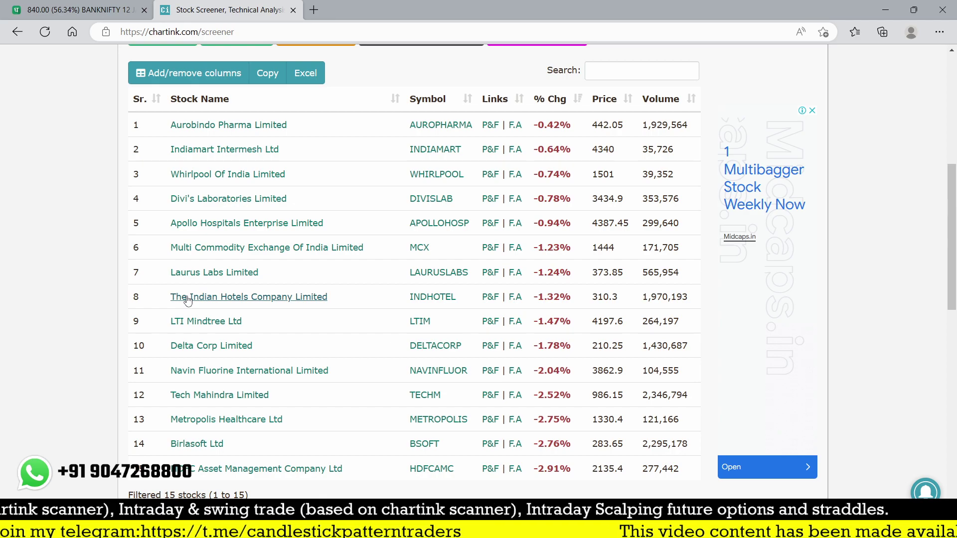
scroll(187, 300, down, 3)
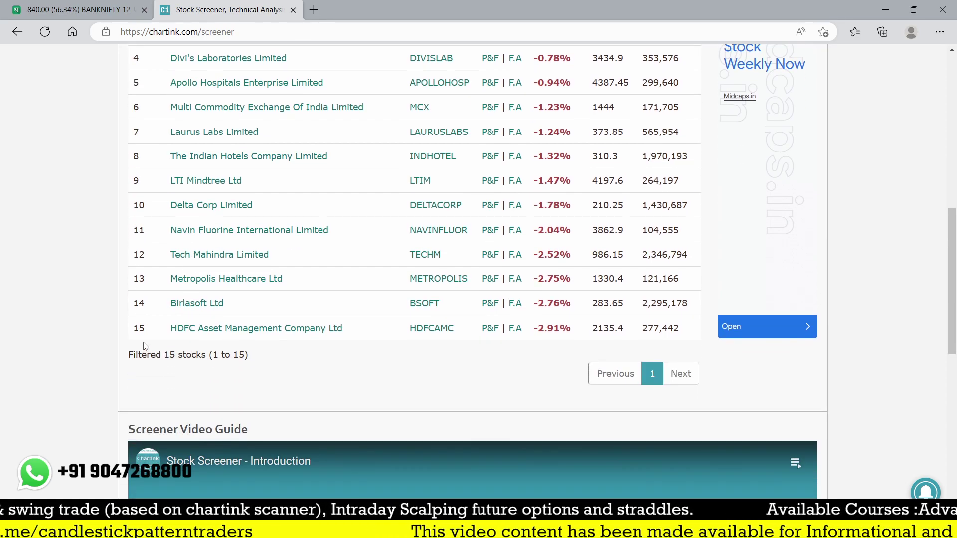
scroll(155, 342, up, 8)
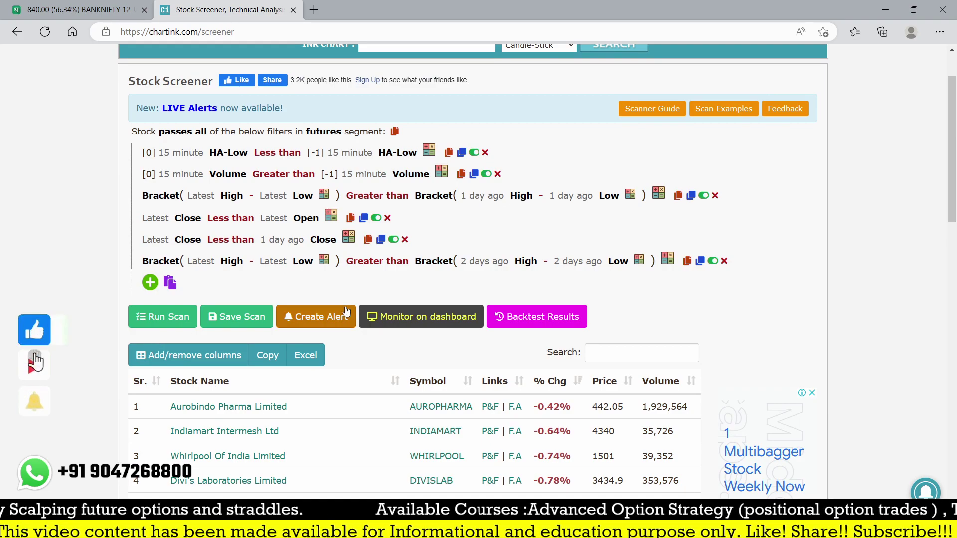
Add a filter requiring the latest Rsi(14) to be Less than the 1 week ago Rsi(14).
click(149, 283)
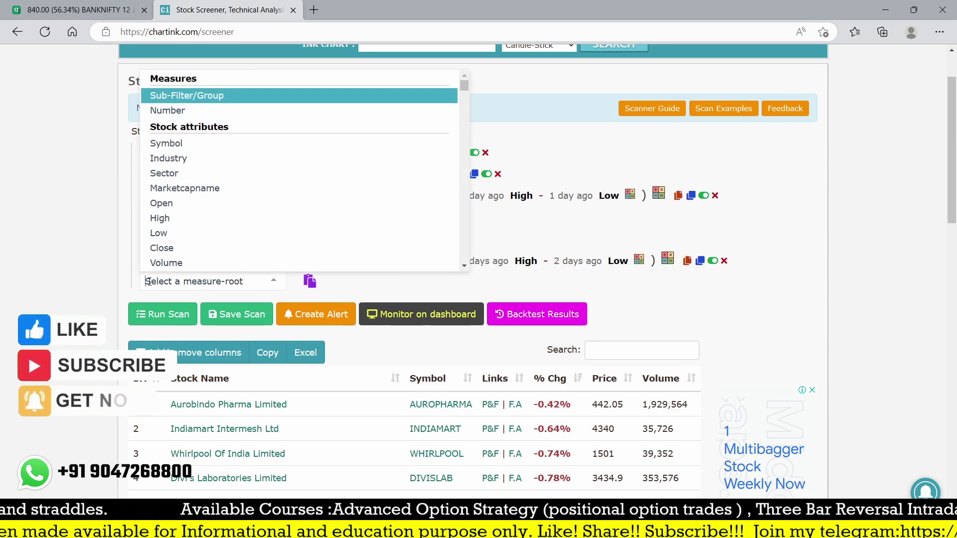
text(RSI)
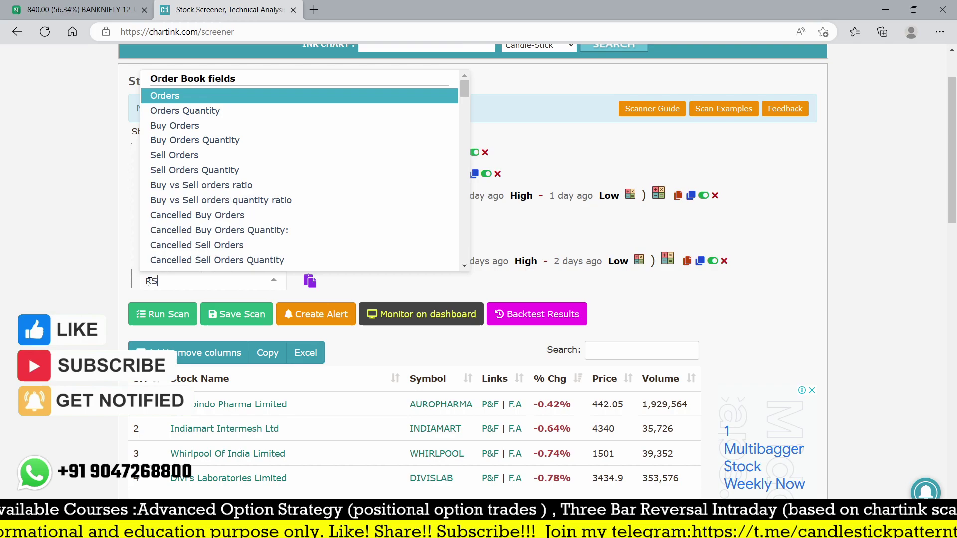
click(180, 251)
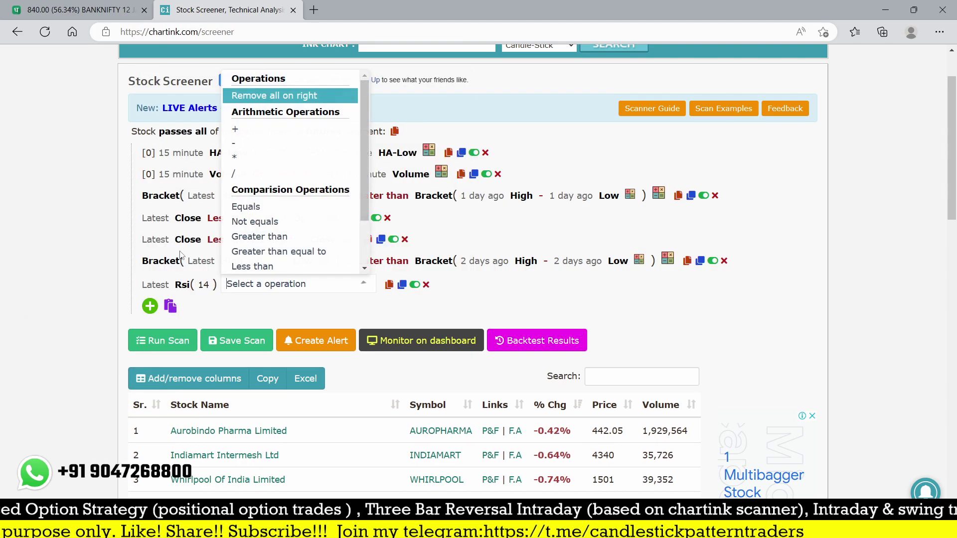
text(less)
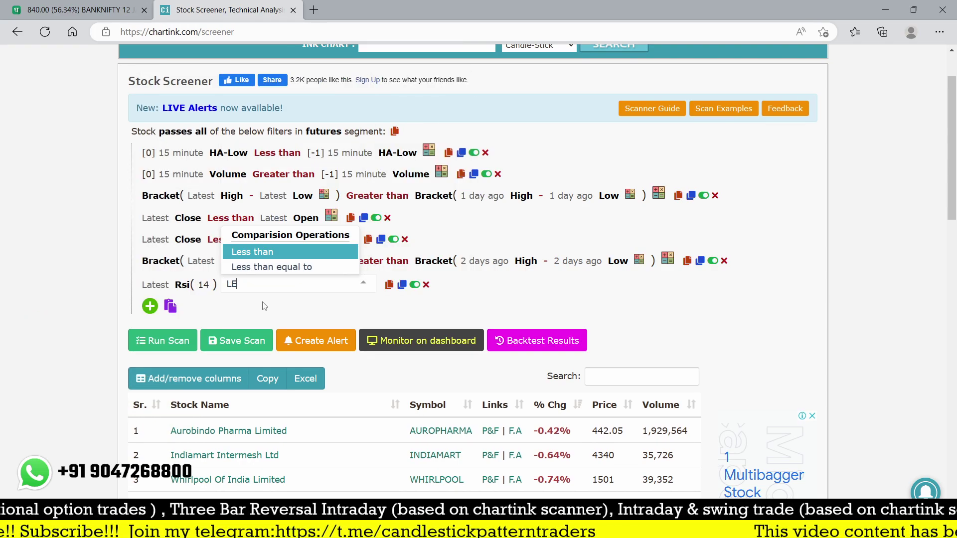
key(Return)
click(299, 285)
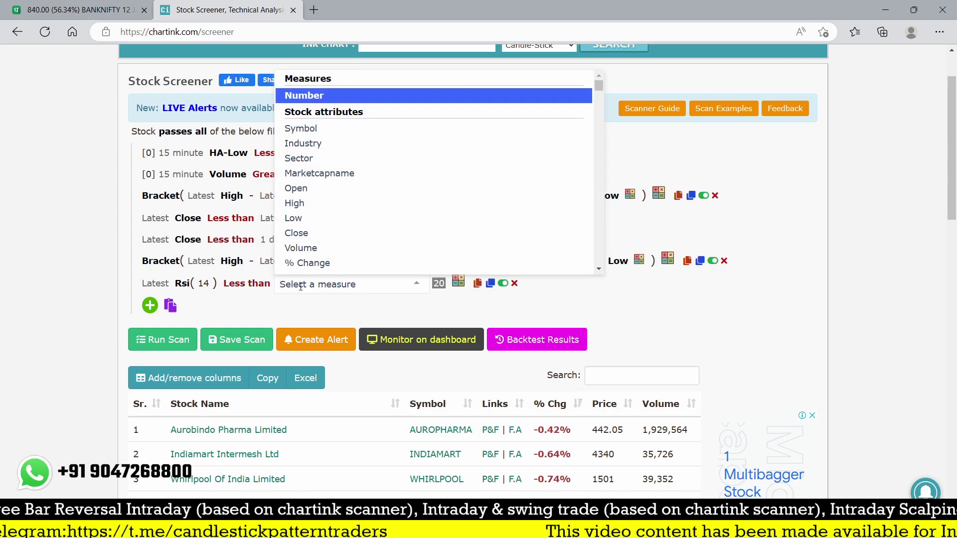
text(RSI)
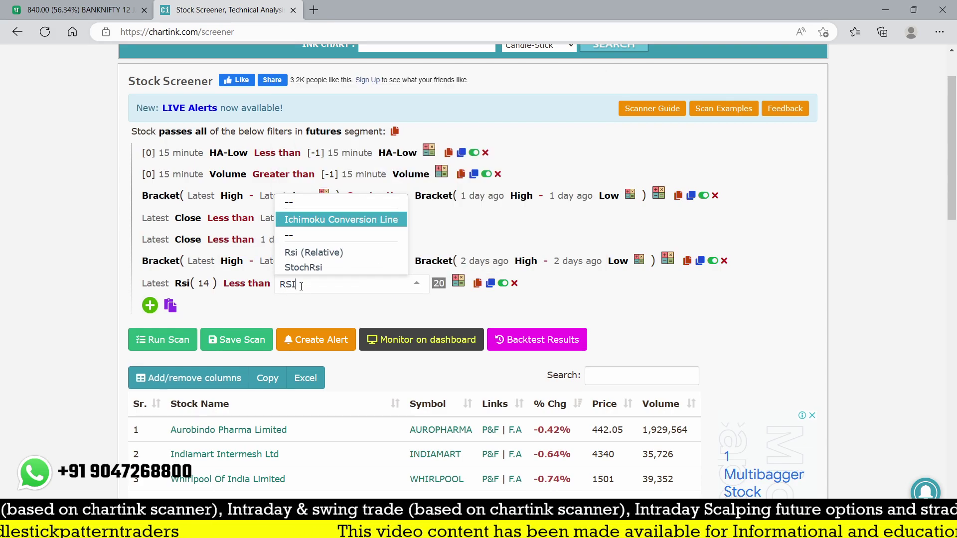
click(314, 252)
click(287, 284)
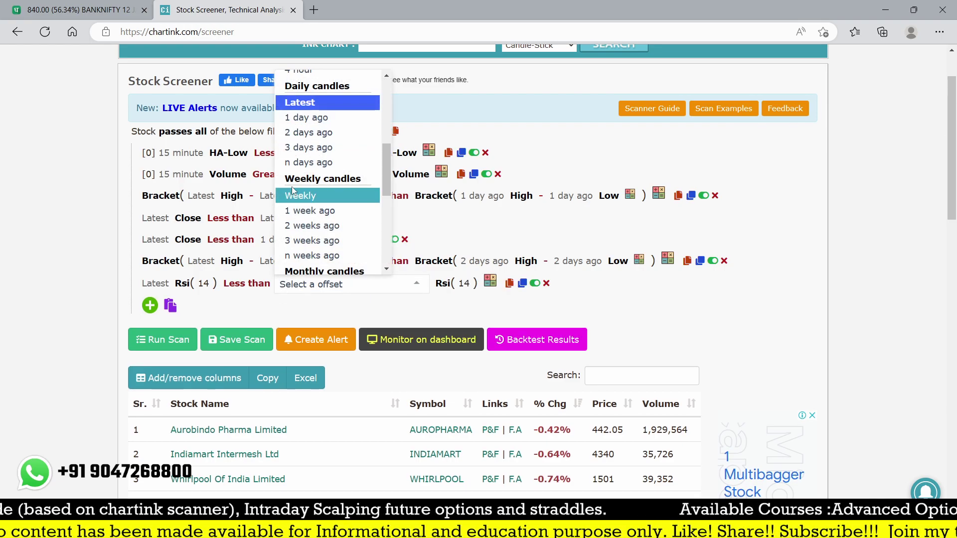
click(298, 210)
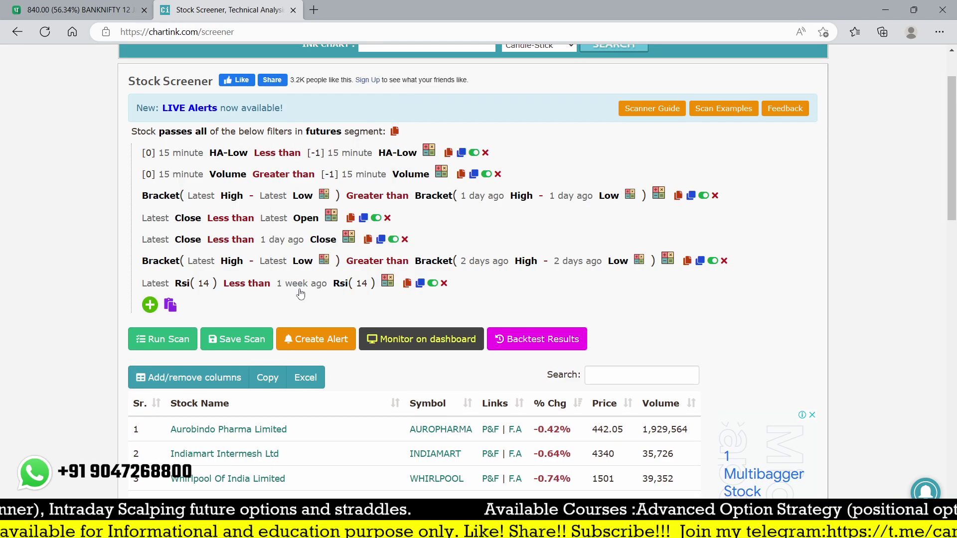
Change the comparison offset of the last Rsi(14) filter to 1 day ago.
click(302, 283)
scroll(323, 182, up, 2)
scroll(324, 181, up, 1)
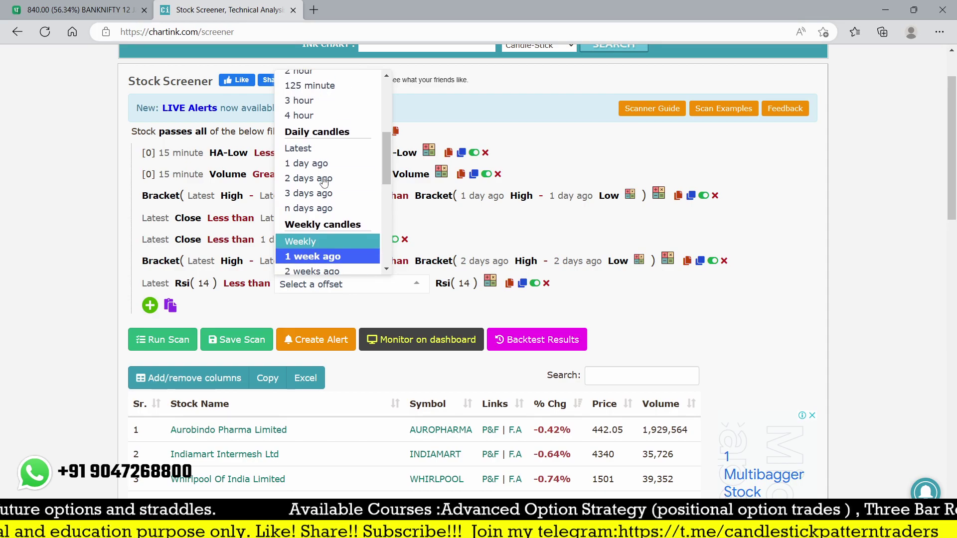
click(306, 160)
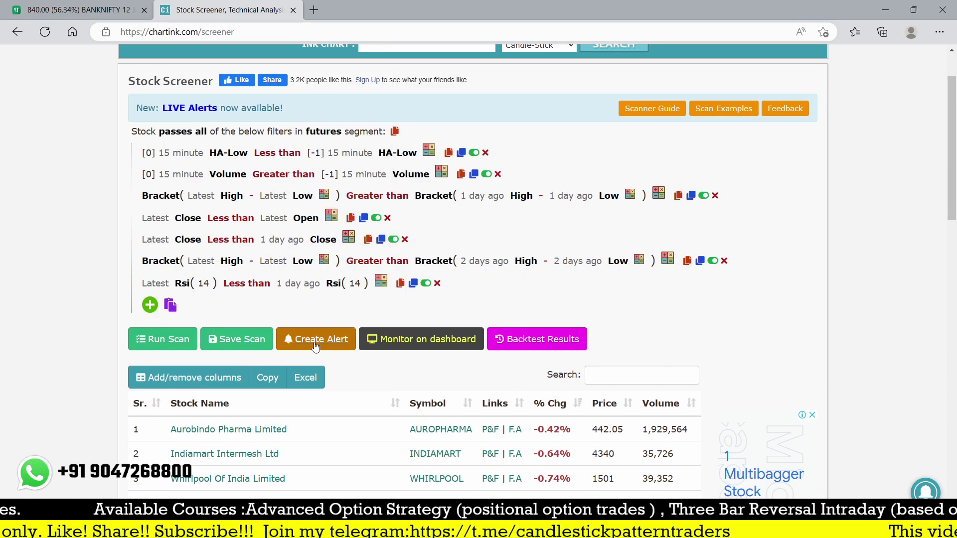
Duplicate the Rsi(14) filter and set the copy's comparison offset to 2 days ago.
click(413, 283)
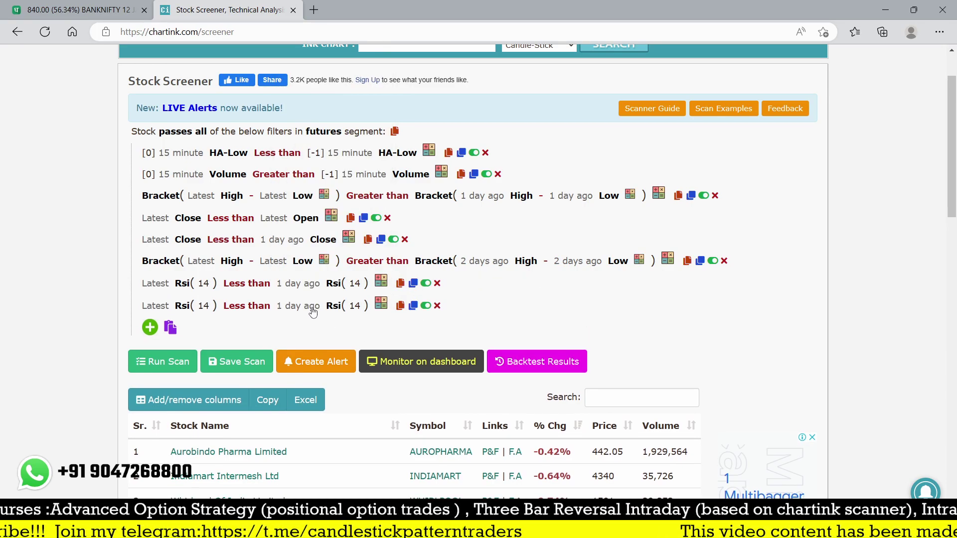
click(310, 308)
click(310, 118)
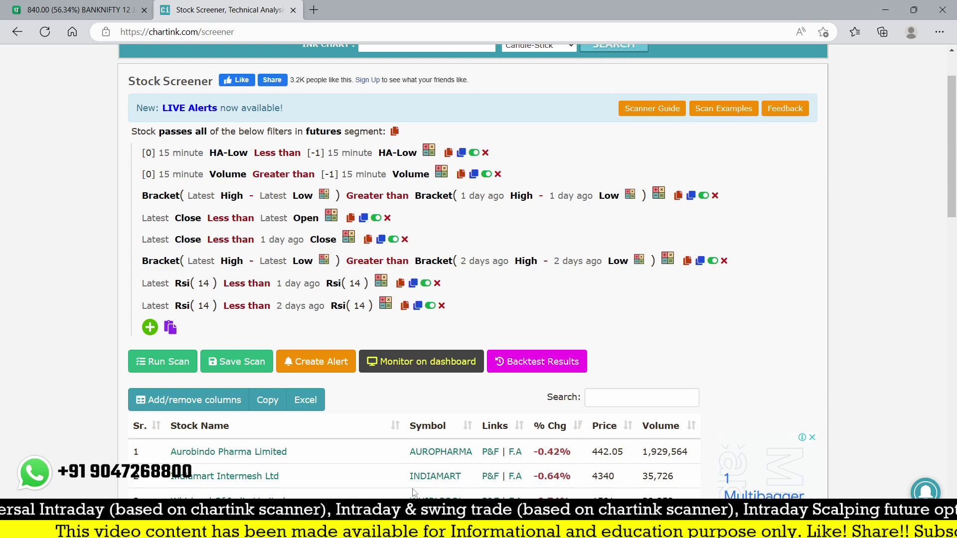
Run the scan with both Rsi filters and review the resulting stocks down to the end of the list.
click(163, 361)
scroll(493, 308, down, 5)
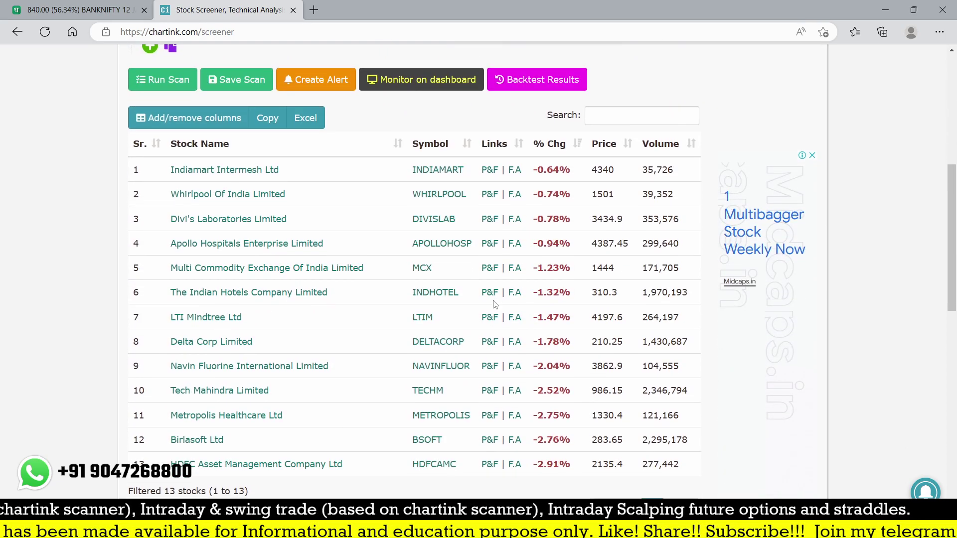
scroll(495, 304, down, 3)
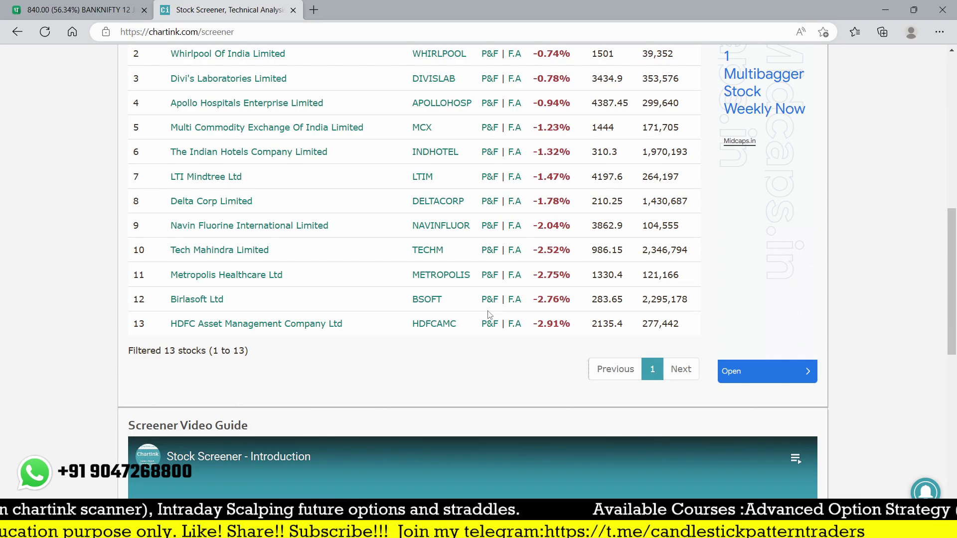
scroll(489, 315, up, 5)
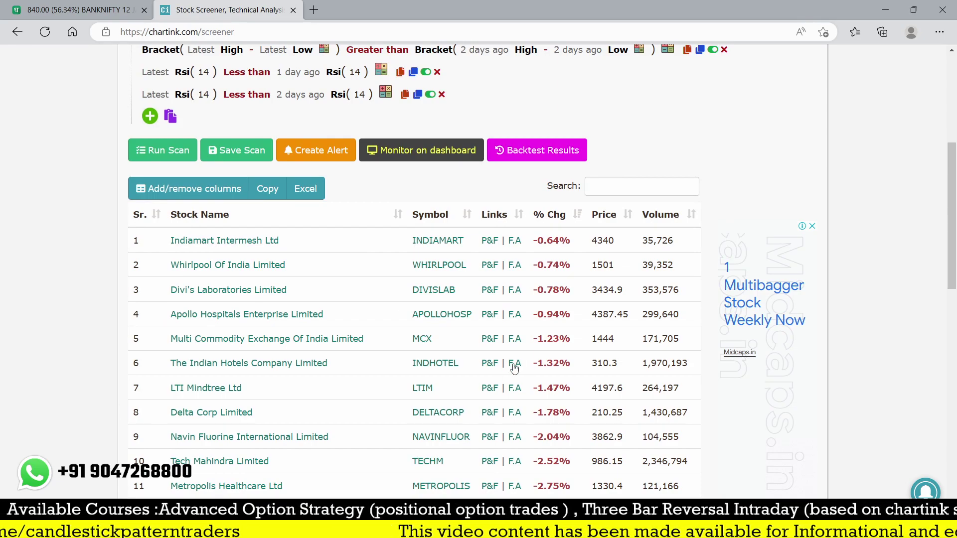
scroll(341, 397, up, 2)
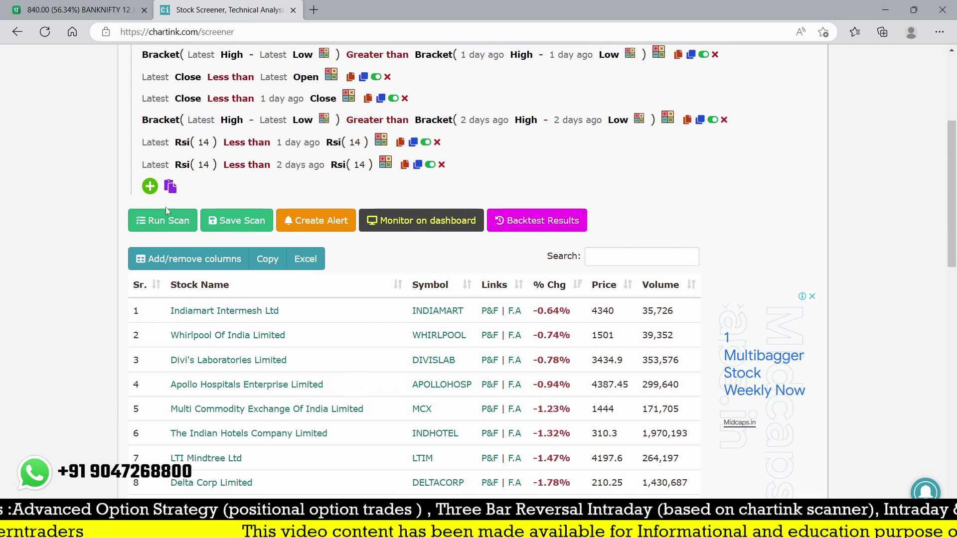
Add a filter requiring the latest Close to be Less than the latest Sma of Close with period 50.
click(149, 187)
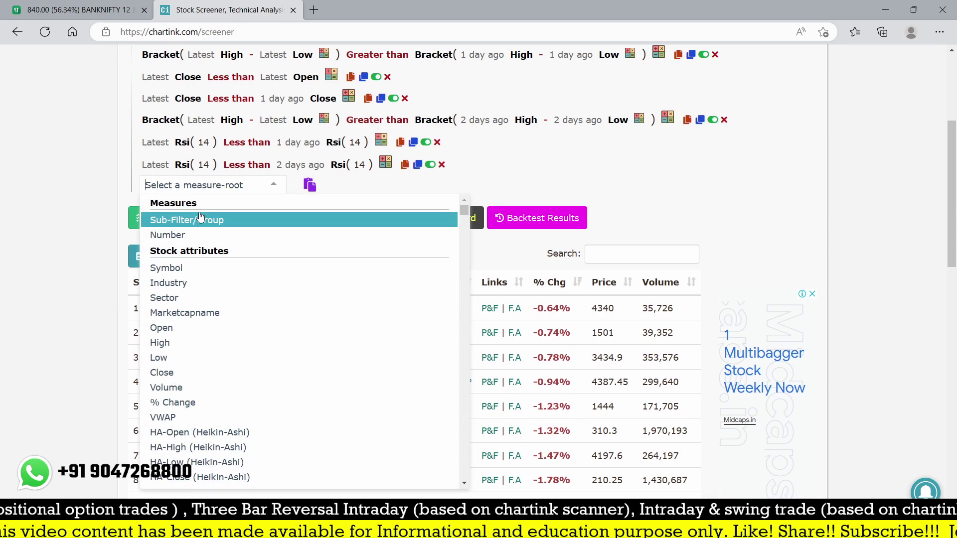
text(close)
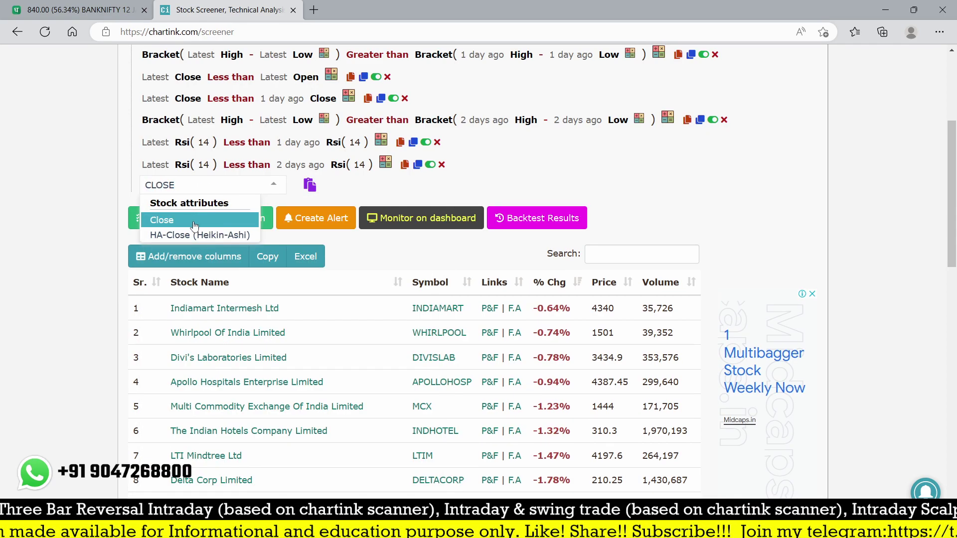
click(195, 224)
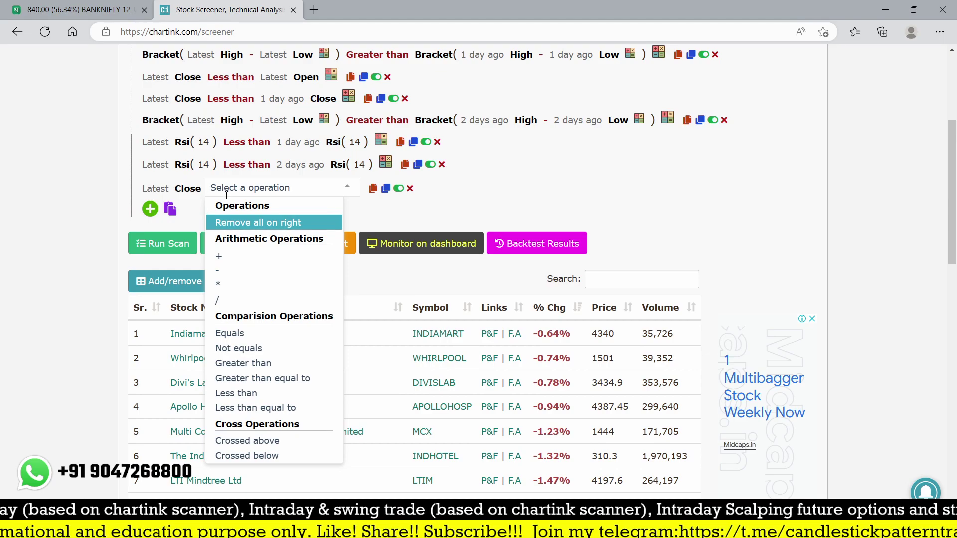
text(LES)
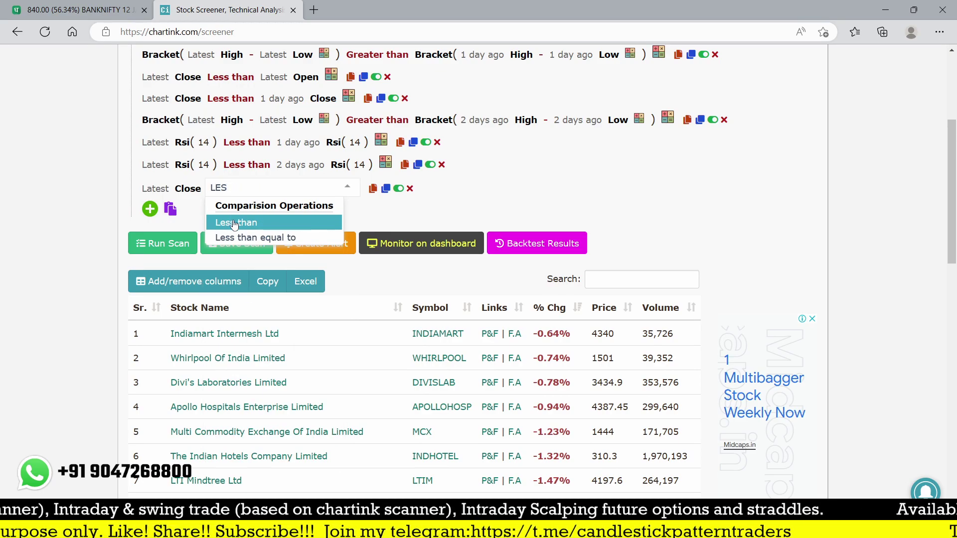
click(234, 223)
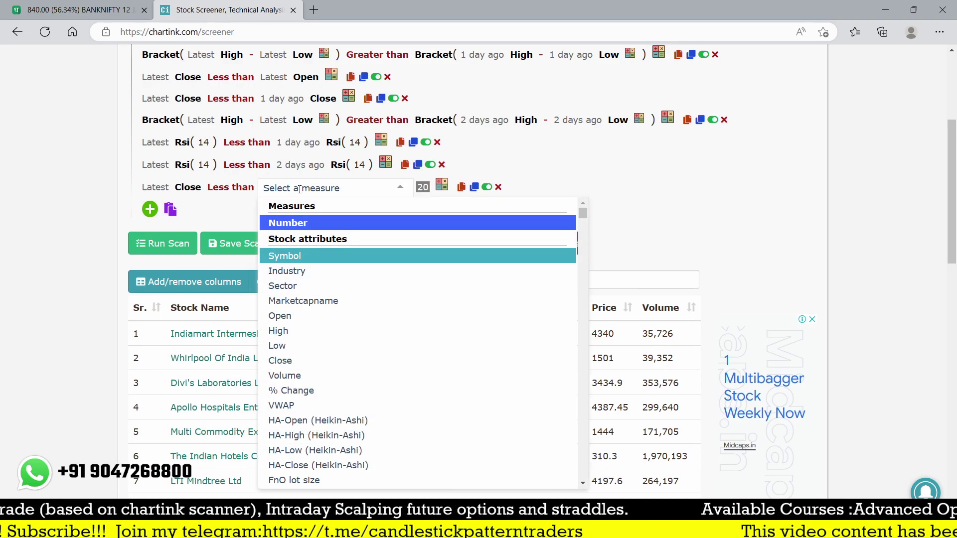
text(sma)
click(315, 225)
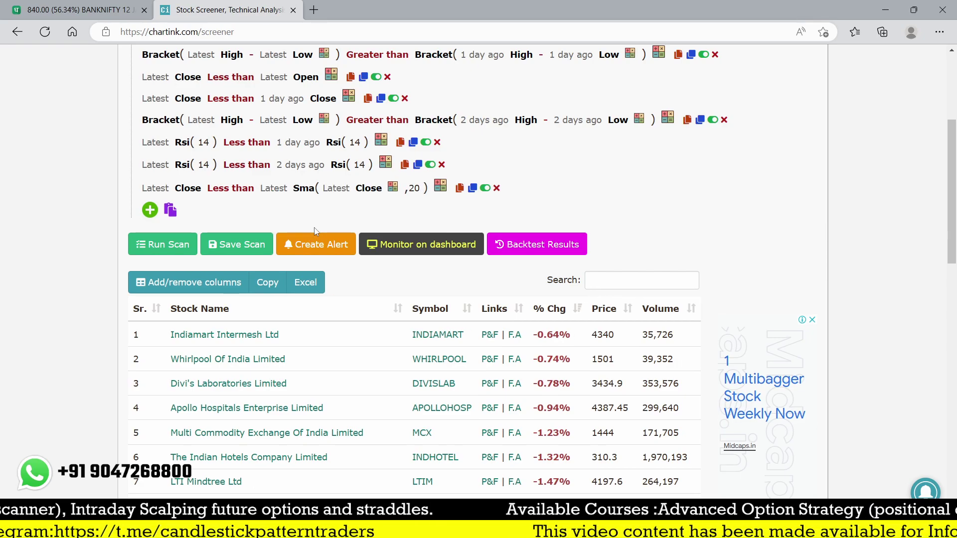
click(414, 188)
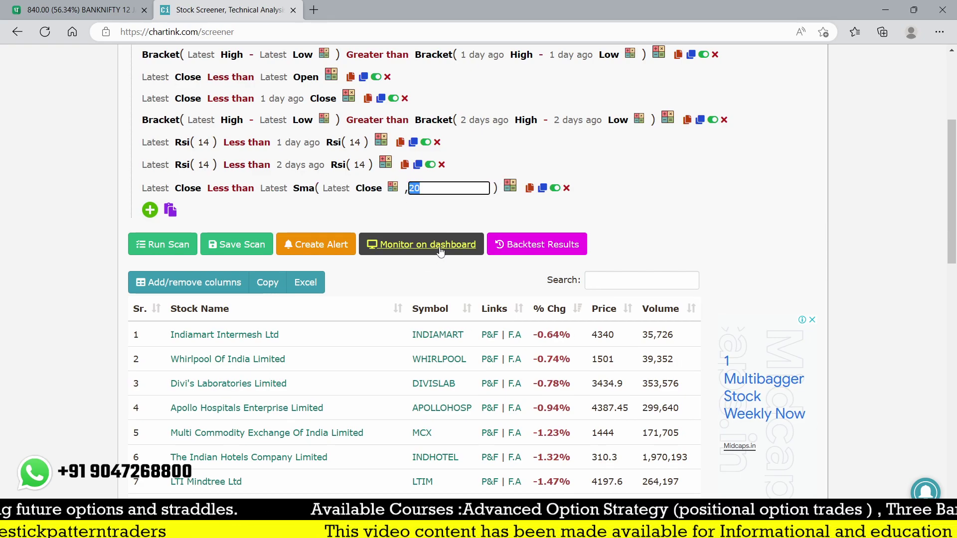
text(50)
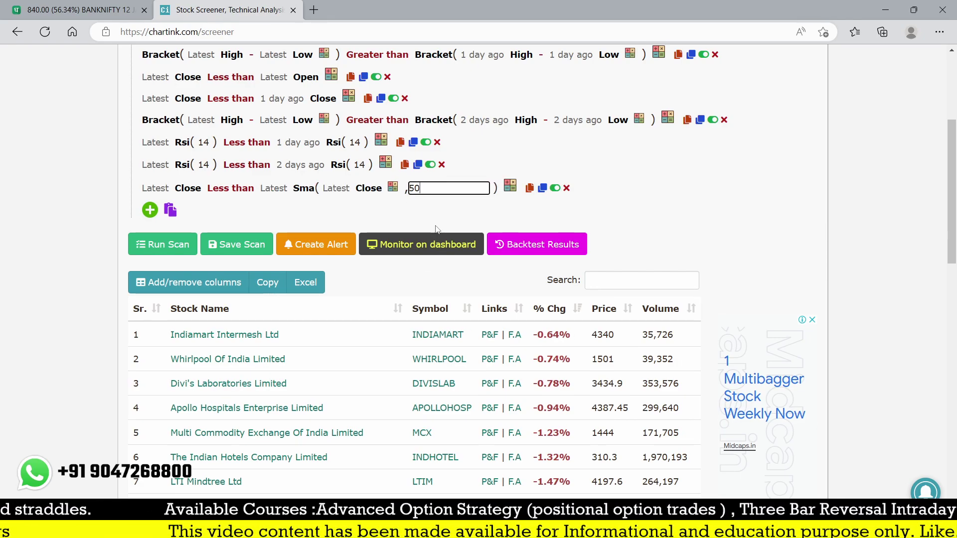
click(647, 189)
Run the scan with the Sma filter, then review the full set of conditions and the resulting stocks.
scroll(649, 233, up, 3)
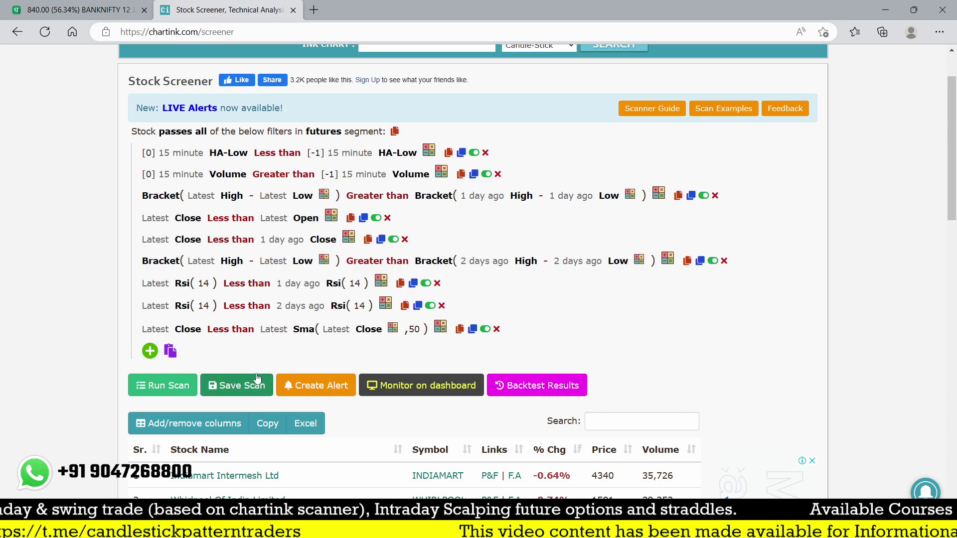
scroll(259, 379, down, 1)
scroll(259, 378, down, 3)
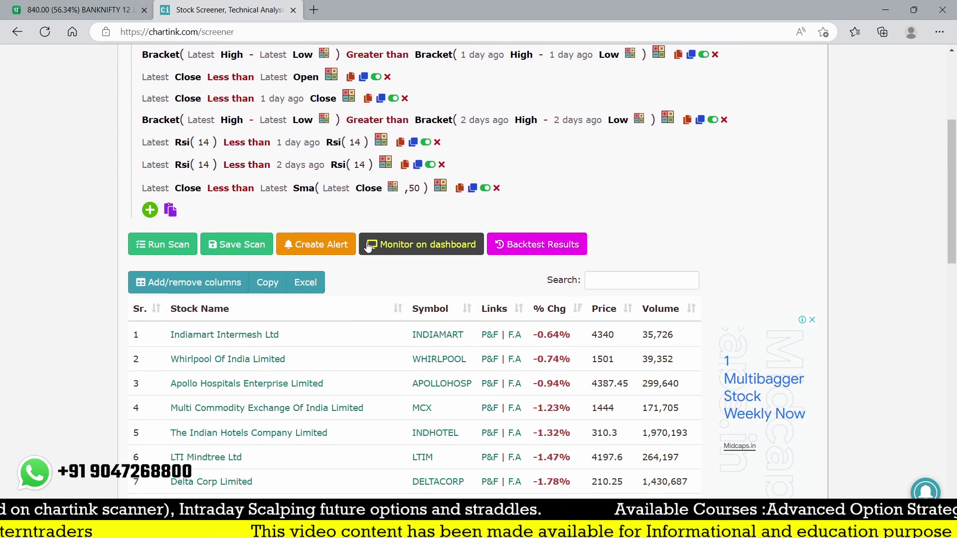
scroll(369, 248, down, 4)
scroll(369, 248, down, 1)
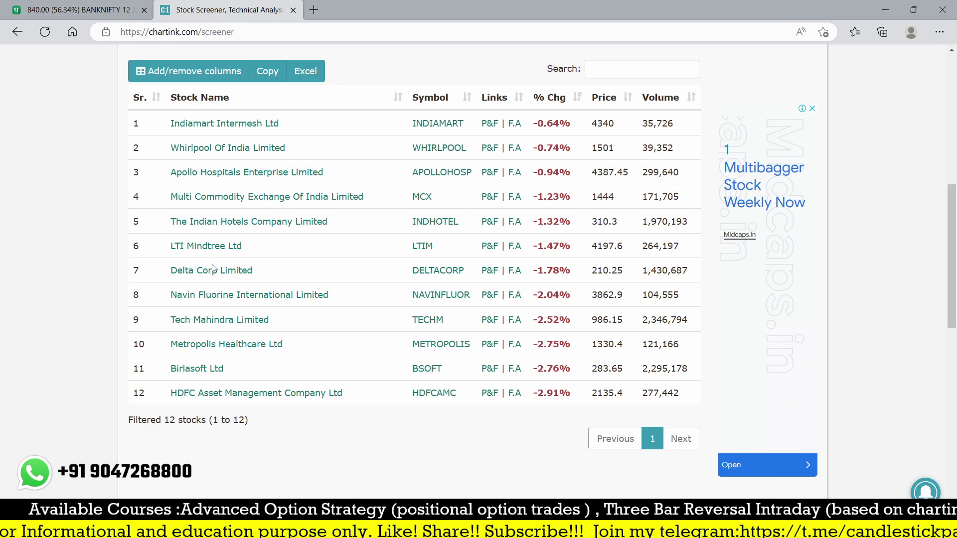
scroll(224, 269, up, 3)
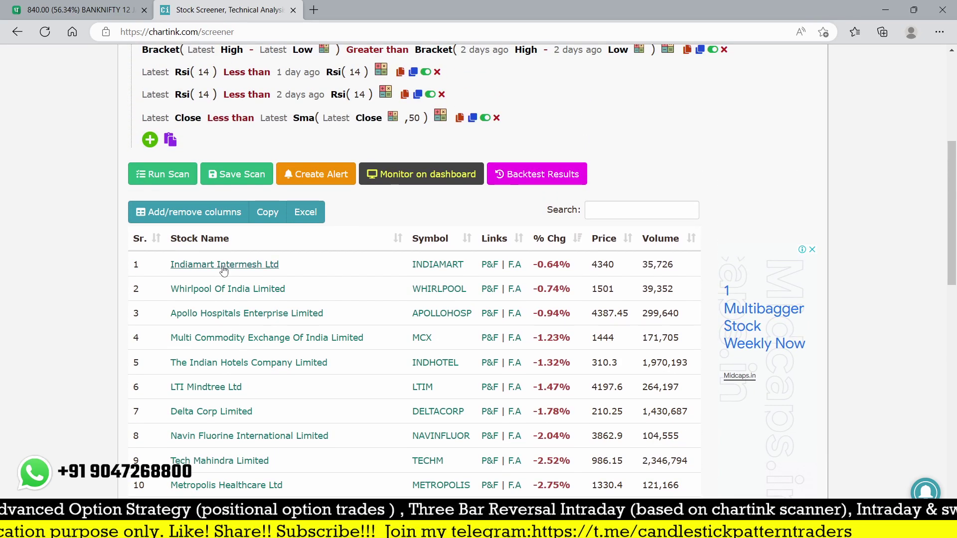
scroll(223, 270, down, 2)
scroll(221, 272, up, 6)
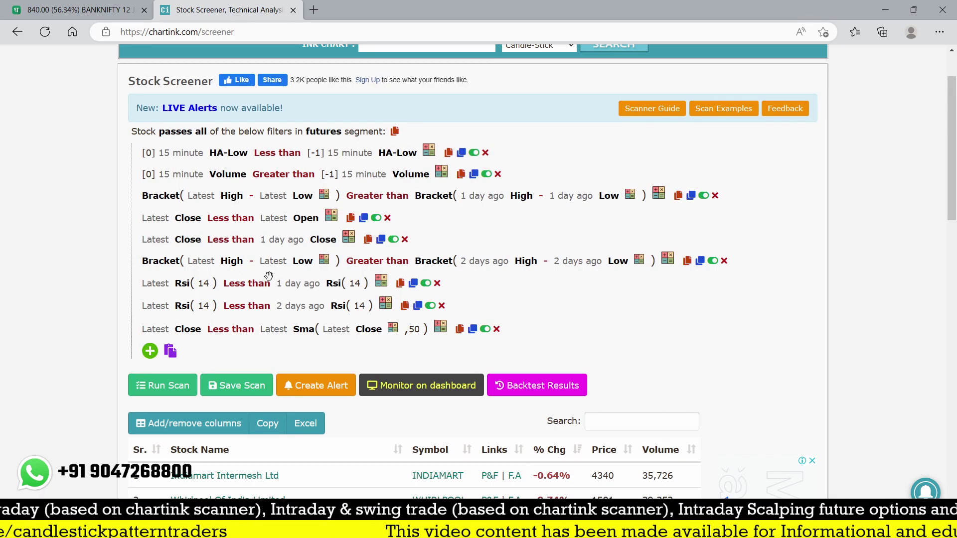
scroll(269, 276, down, 1)
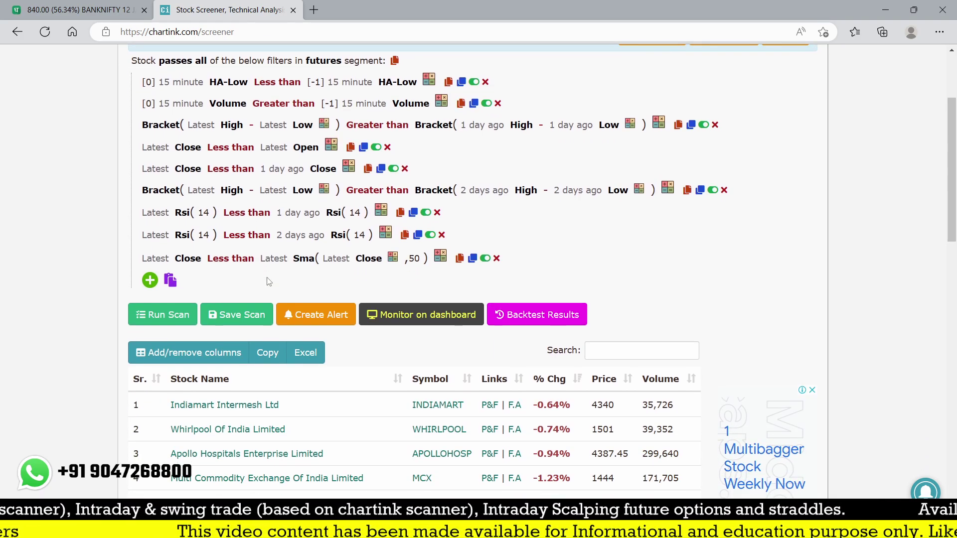
scroll(412, 232, down, 2)
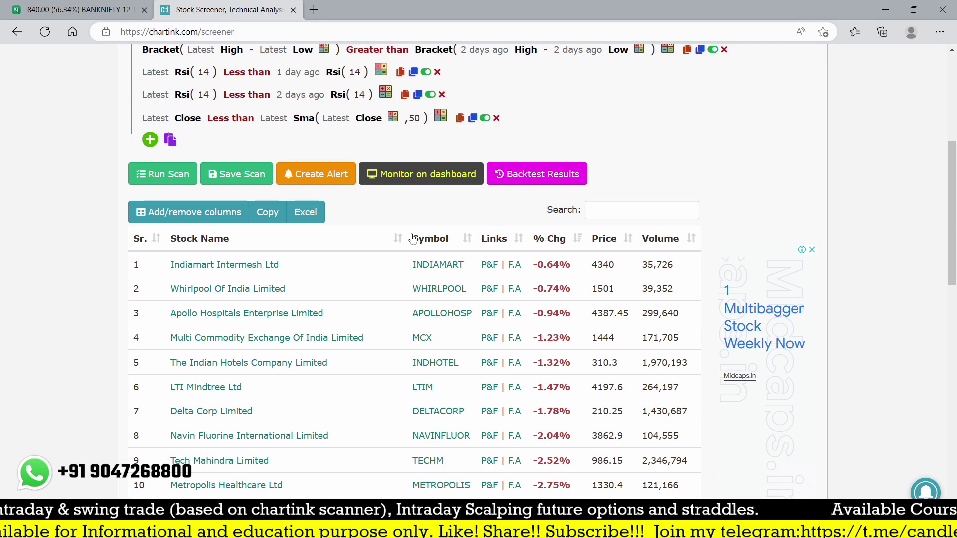
scroll(277, 267, down, 4)
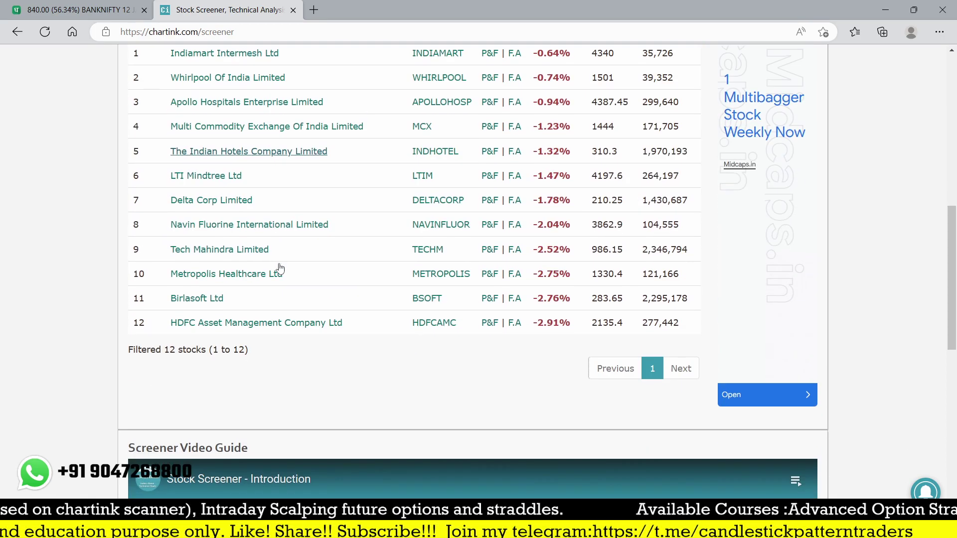
scroll(275, 326, down, 4)
scroll(276, 329, up, 5)
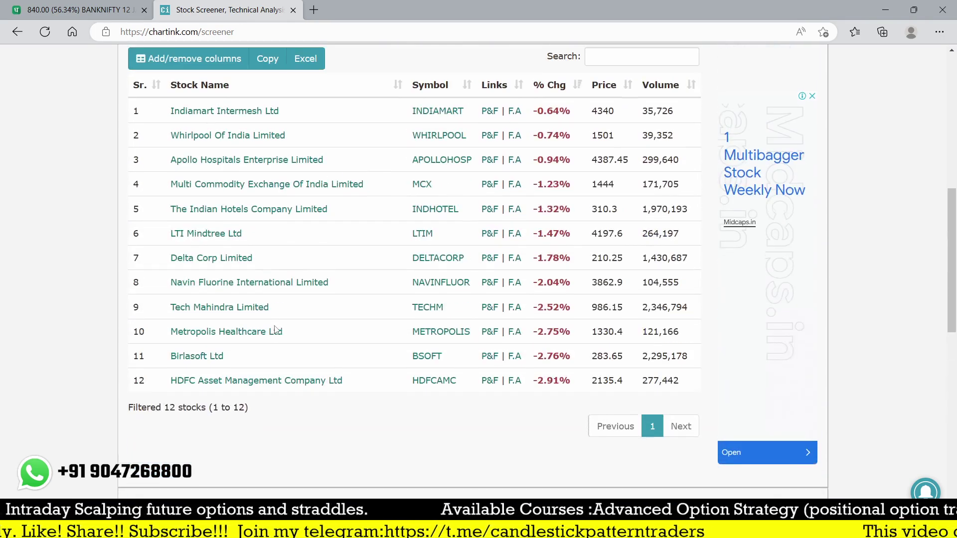
Save the scan as a private screener named "15 MIN ORB STRATEGY BBEARISH BREAKOUT".
scroll(274, 329, up, 5)
click(227, 242)
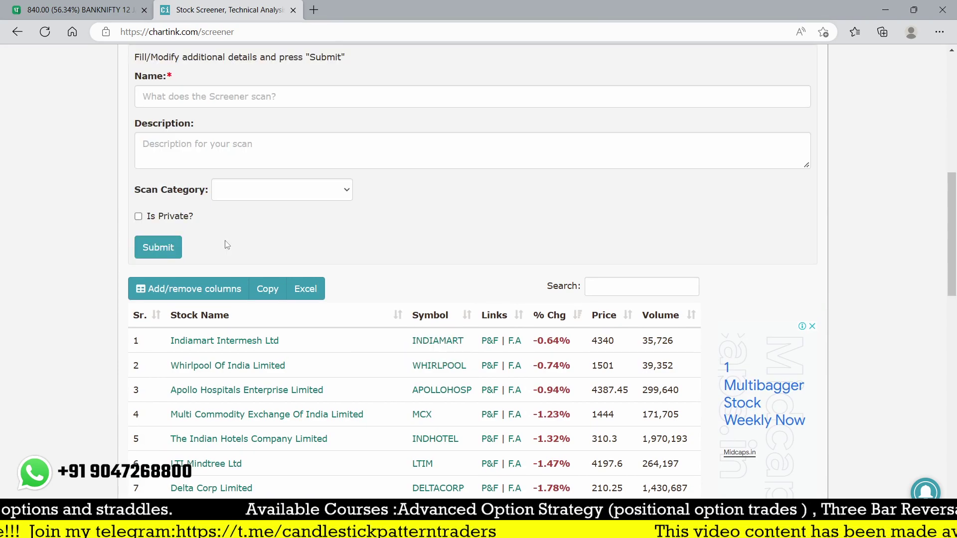
click(138, 217)
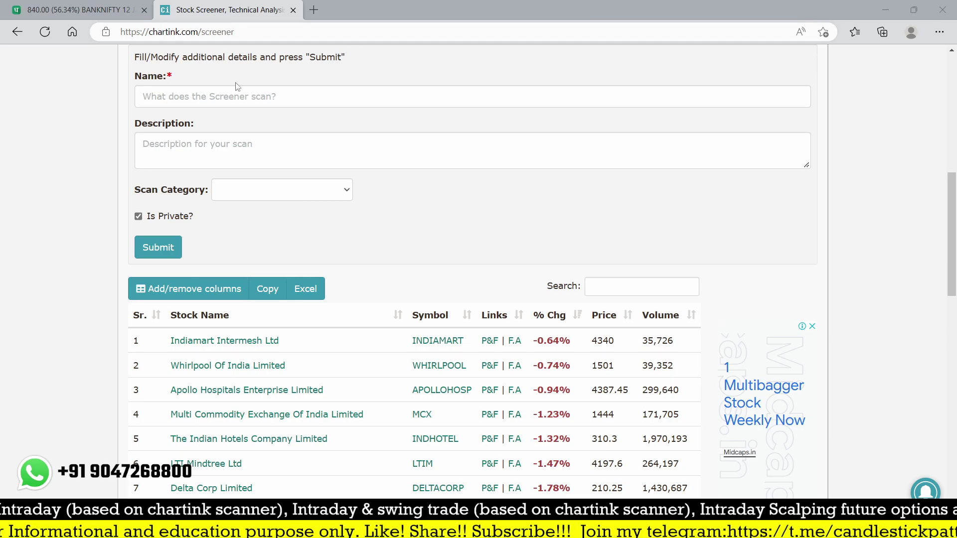
click(220, 92)
text(15 MIN ORB STRATEGY BULLISH BREAKOUT)
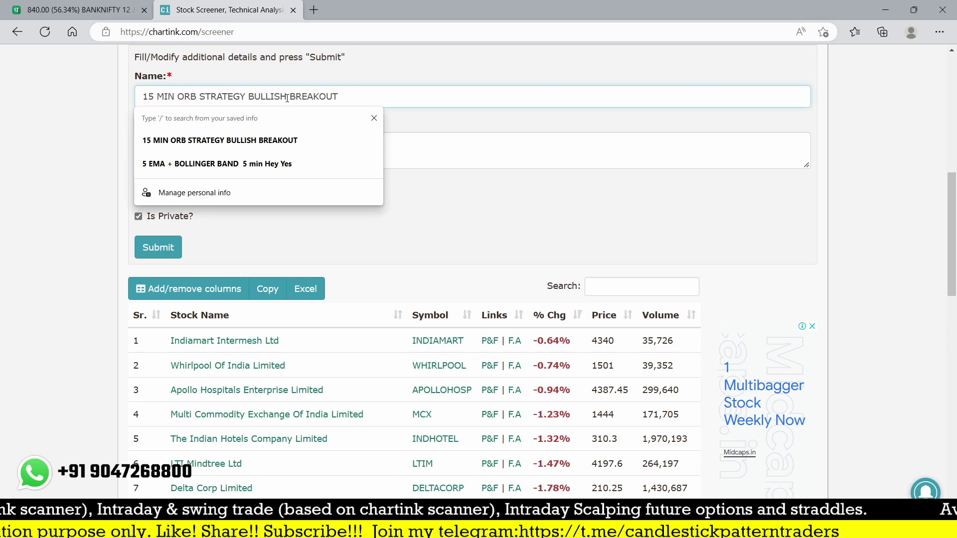
drag(285, 95, 251, 98)
text(BEARIS)
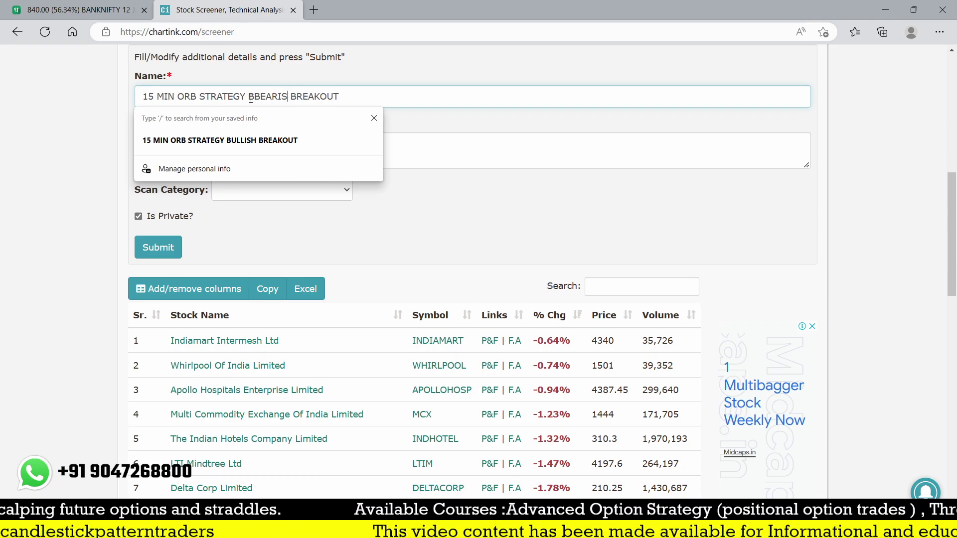
text(H)
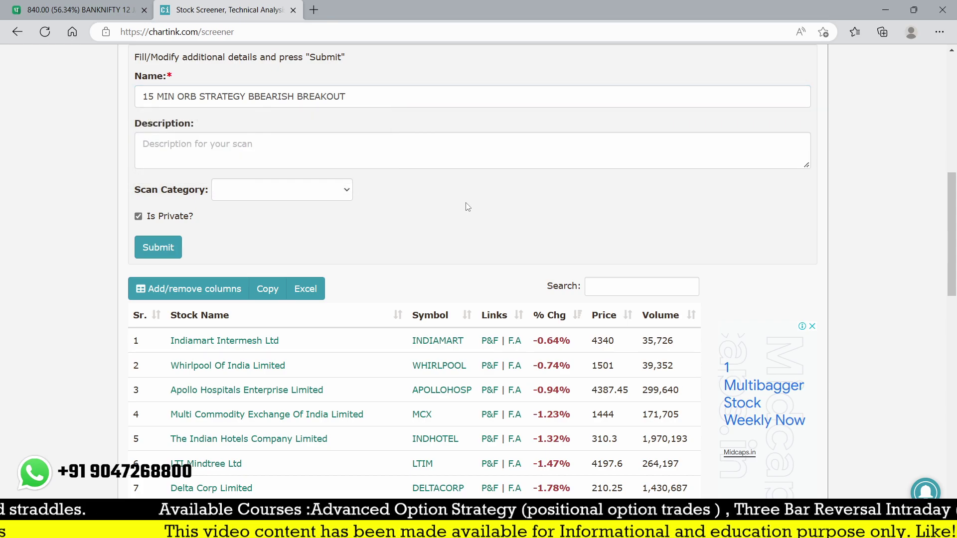
click(466, 204)
click(148, 253)
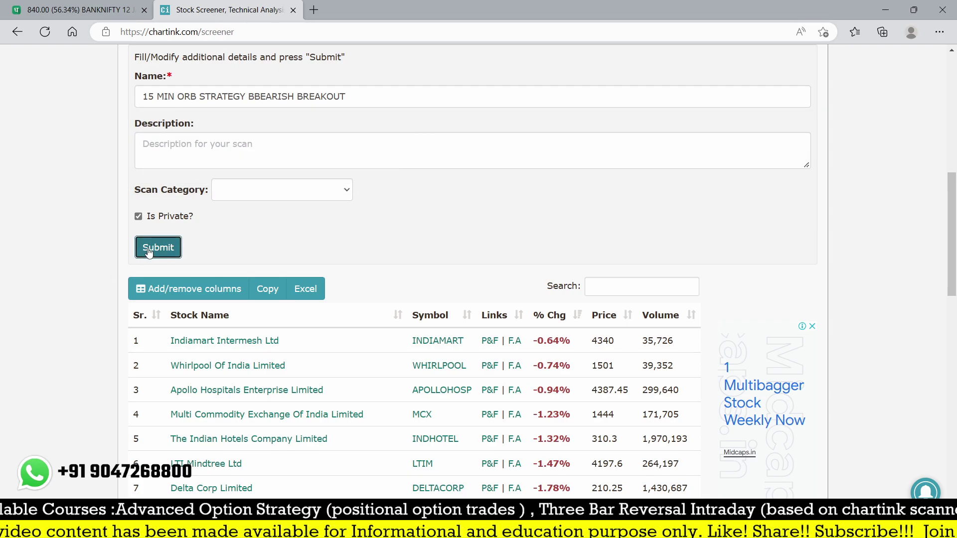
Sort the saved scan's results by % Chg in ascending order and return to its filter conditions.
scroll(361, 229, down, 4)
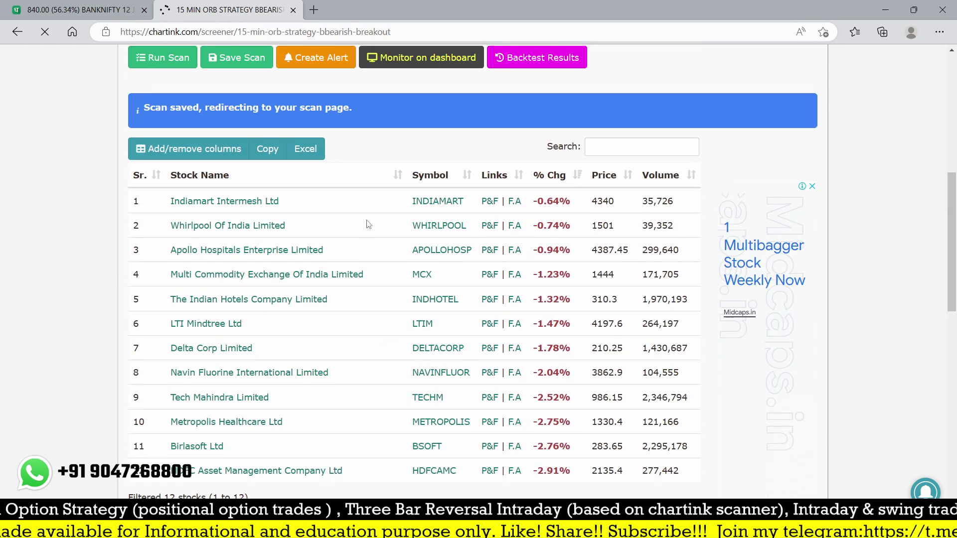
scroll(594, 222, down, 4)
scroll(593, 222, down, 3)
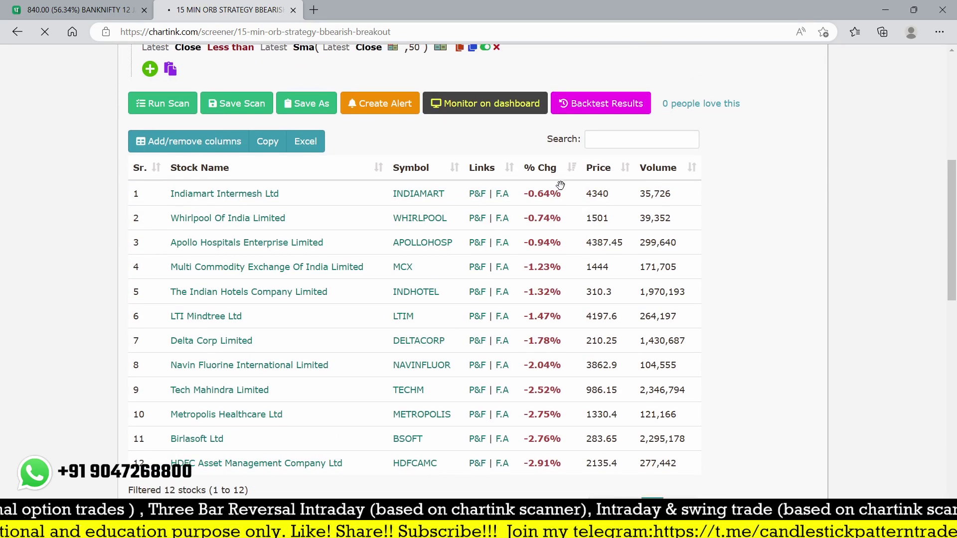
click(533, 170)
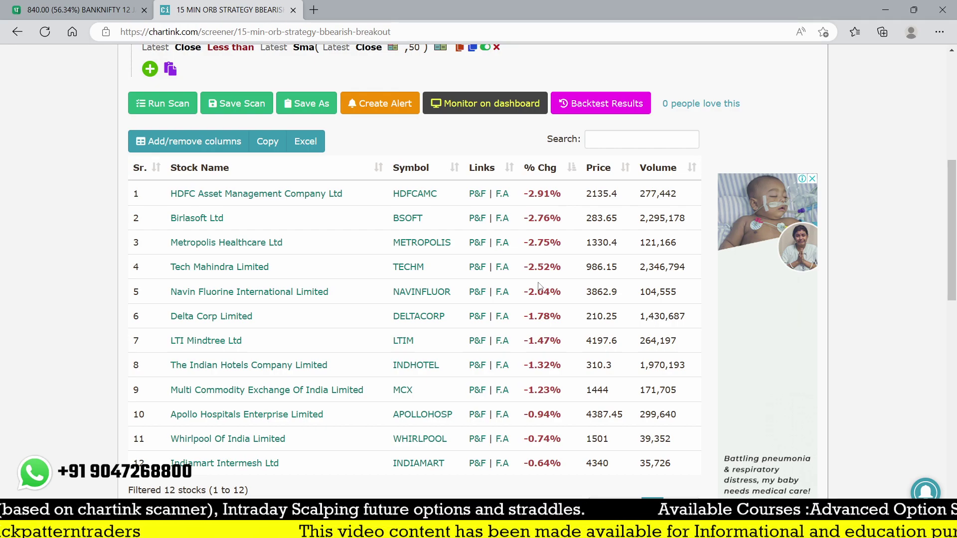
scroll(541, 287, up, 4)
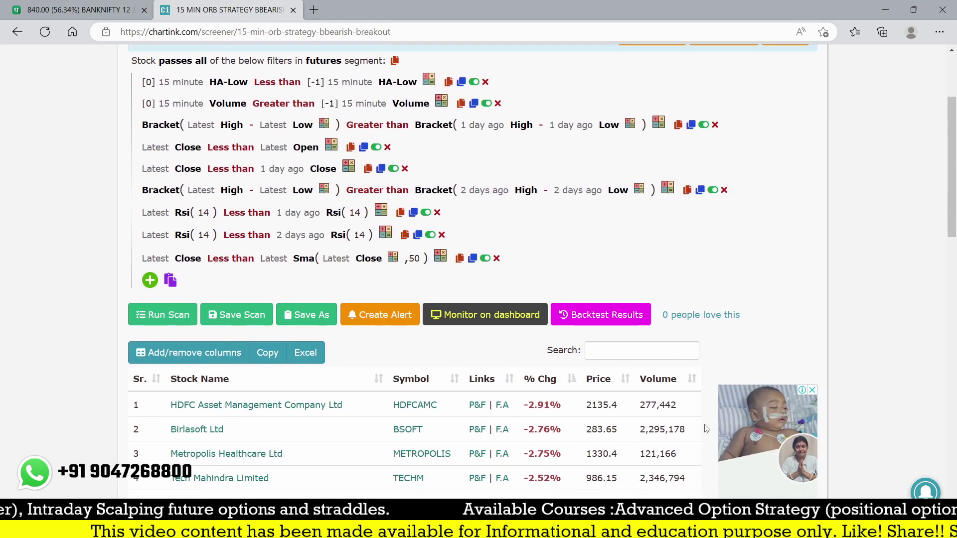
Try Greater than as the comparison in both Rsi( 14 ) filters and run the scan.
click(256, 214)
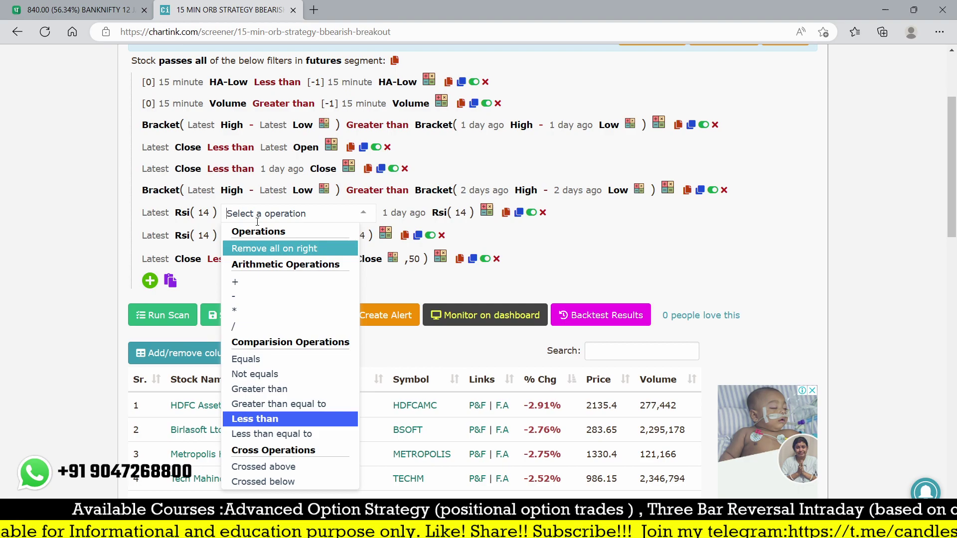
click(56, 236)
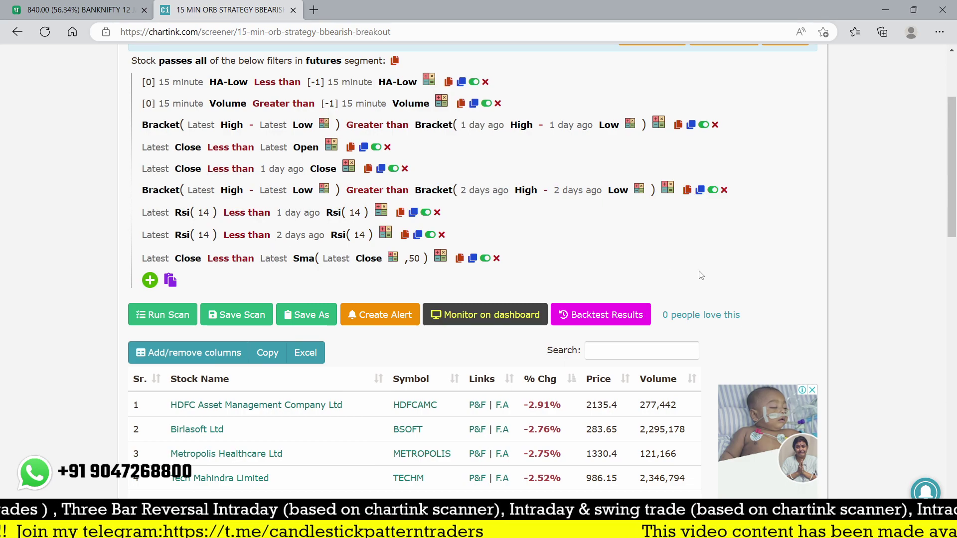
click(246, 211)
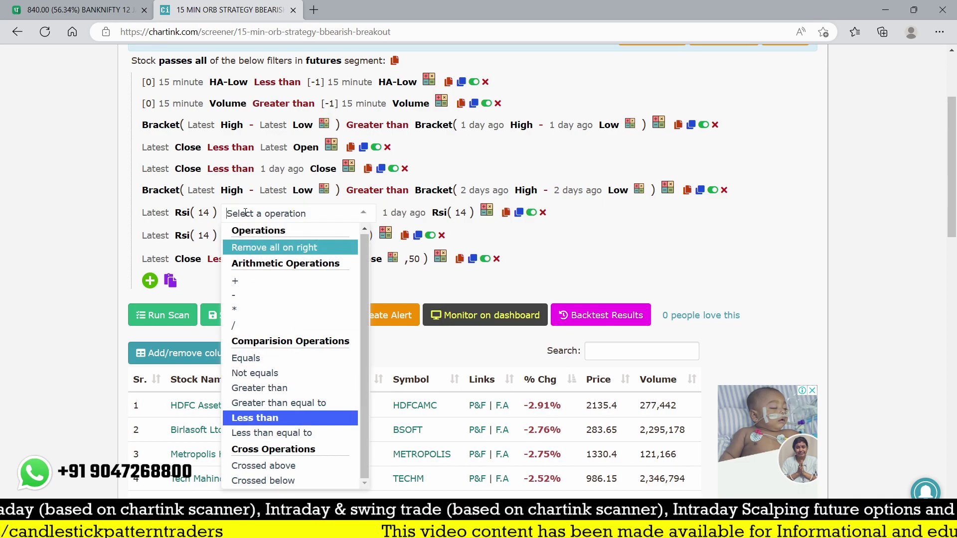
click(276, 384)
click(250, 235)
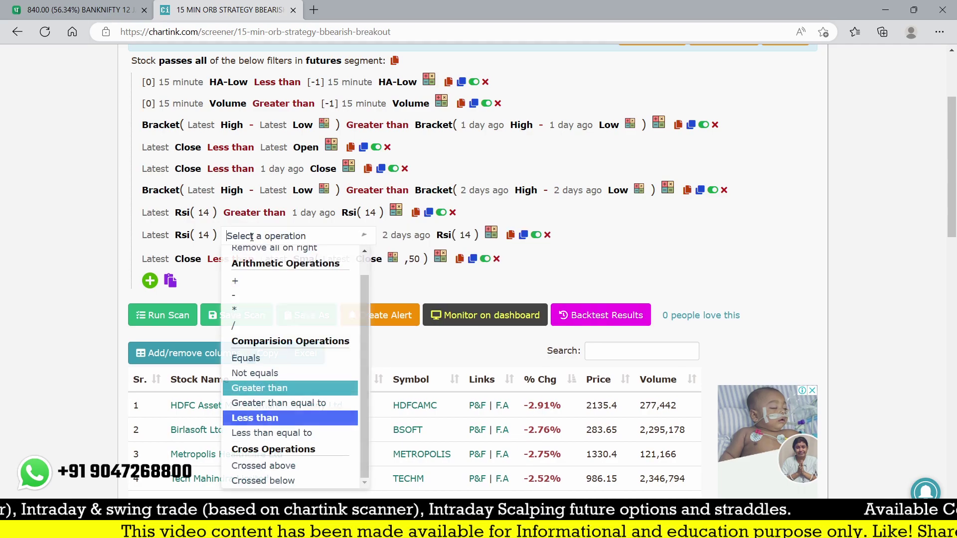
click(265, 389)
click(163, 315)
scroll(289, 331, down, 5)
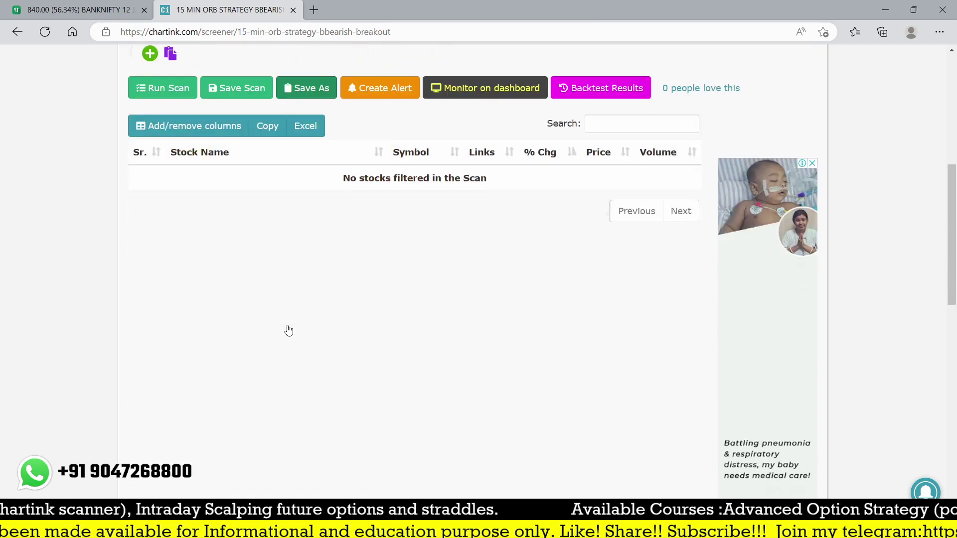
scroll(289, 330, down, 4)
scroll(286, 346, up, 10)
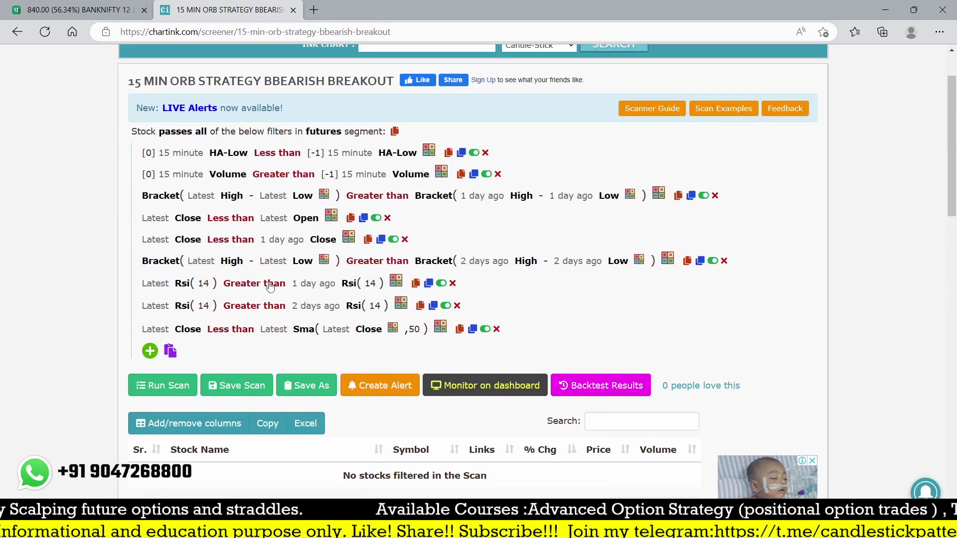
Set the comparison in both Rsi( 14 ) filters to Less than and rerun the scan.
click(270, 287)
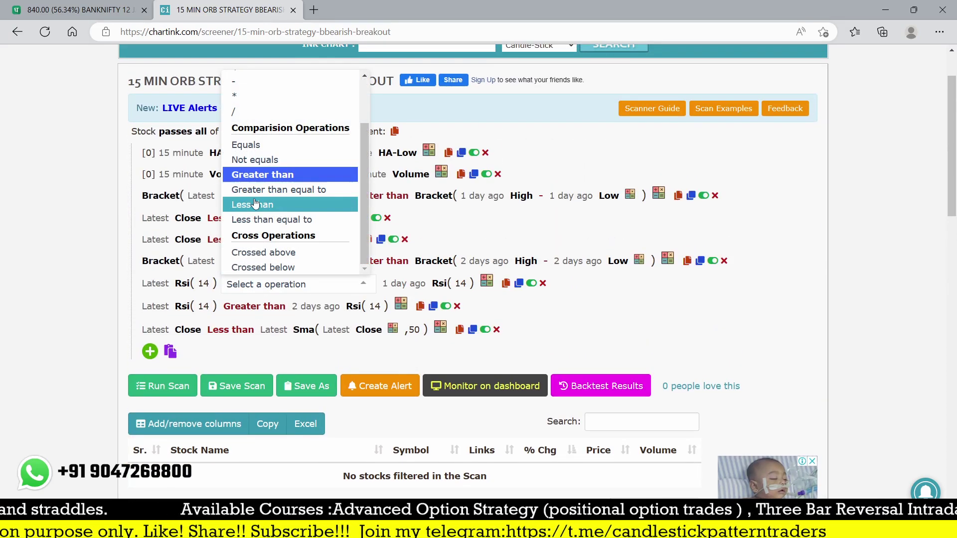
click(254, 205)
click(249, 306)
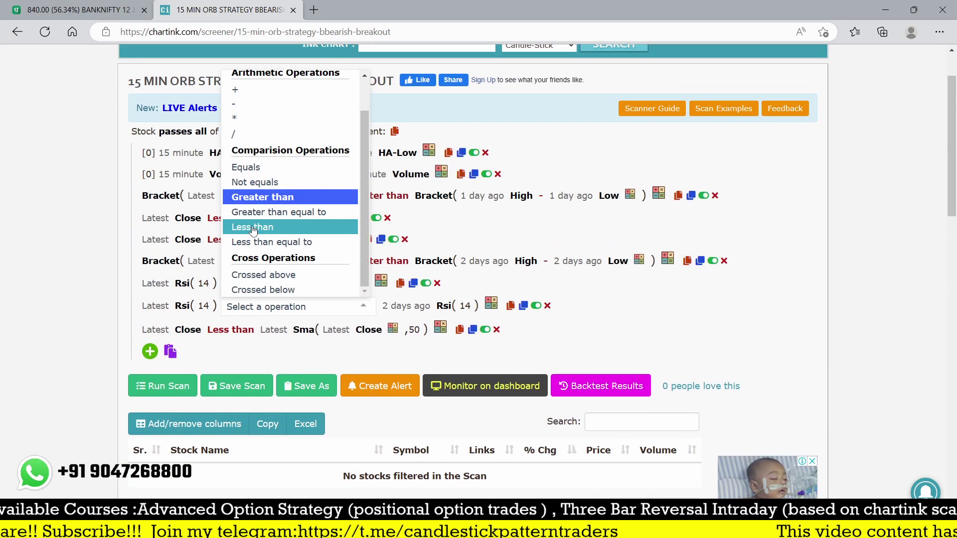
click(252, 228)
scroll(200, 299, down, 2)
click(173, 315)
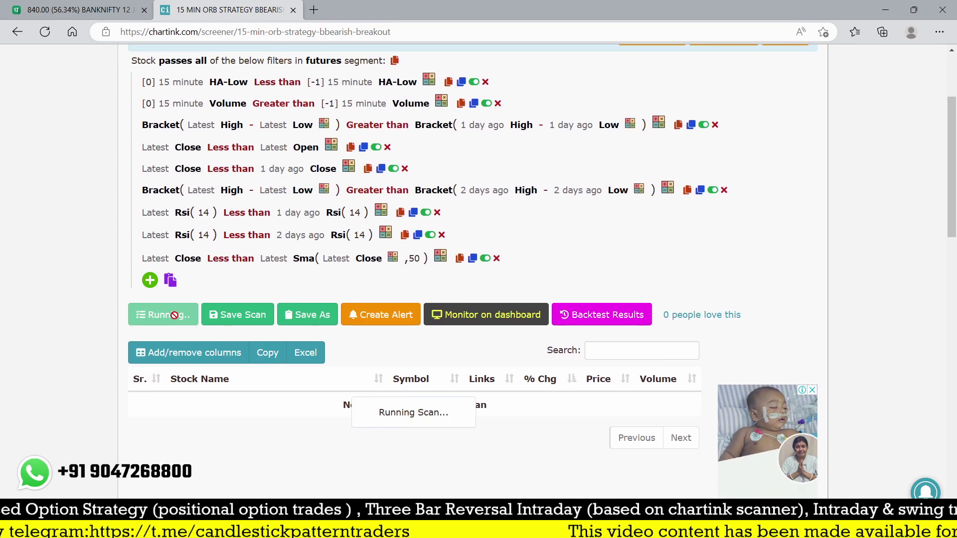
scroll(551, 344, down, 5)
scroll(551, 344, up, 2)
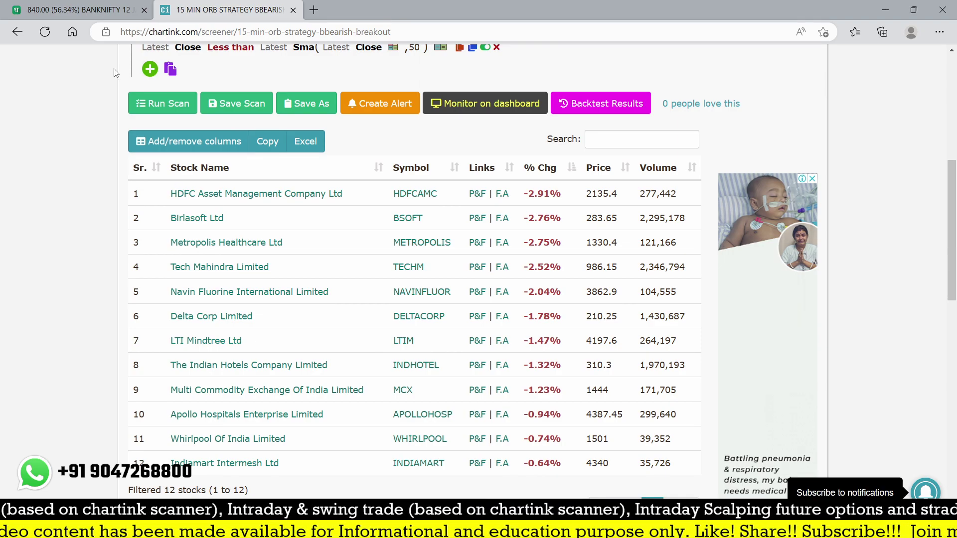
Switch to the Dhan charting page and open the NSE equity chart of HDFC AMC on the 15-minute timeframe.
click(79, 9)
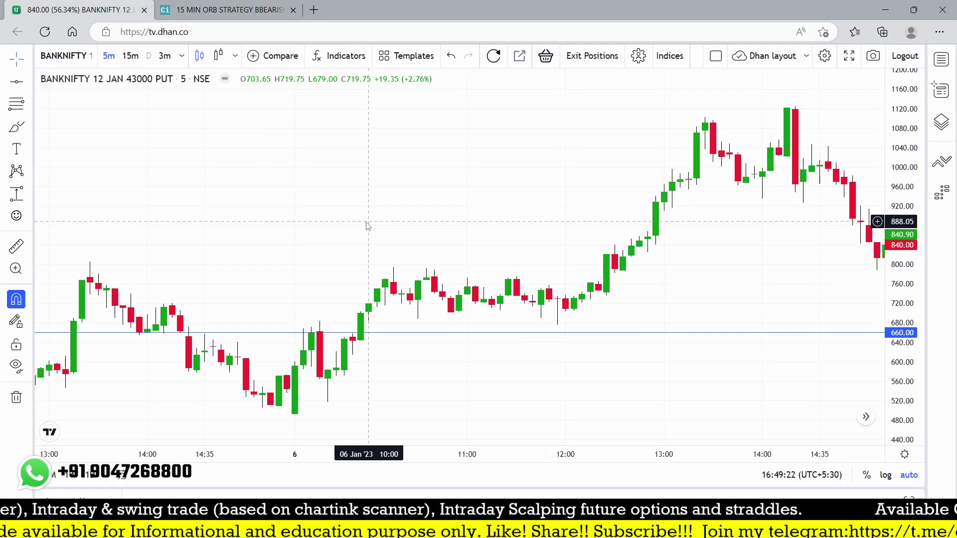
text(HDFCAM)
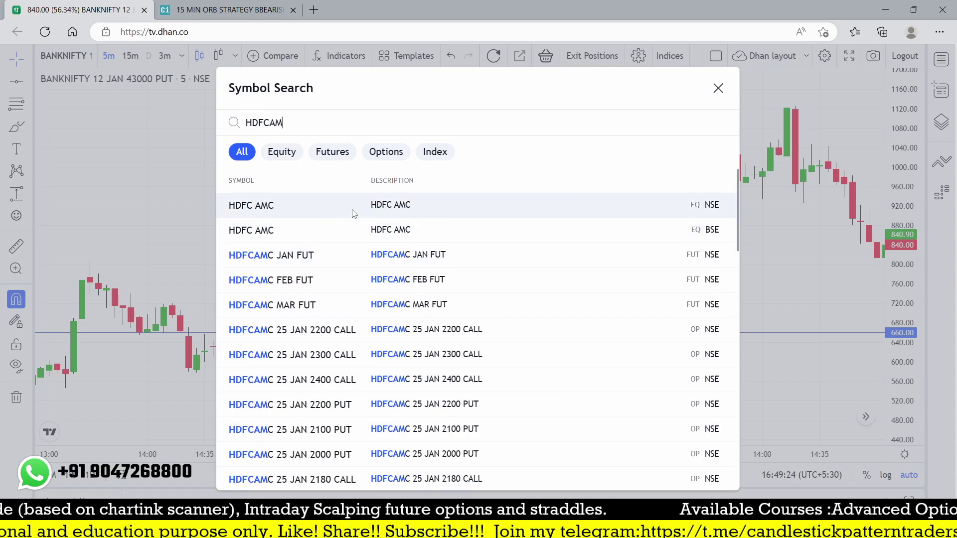
click(353, 213)
text(15)
key(Return)
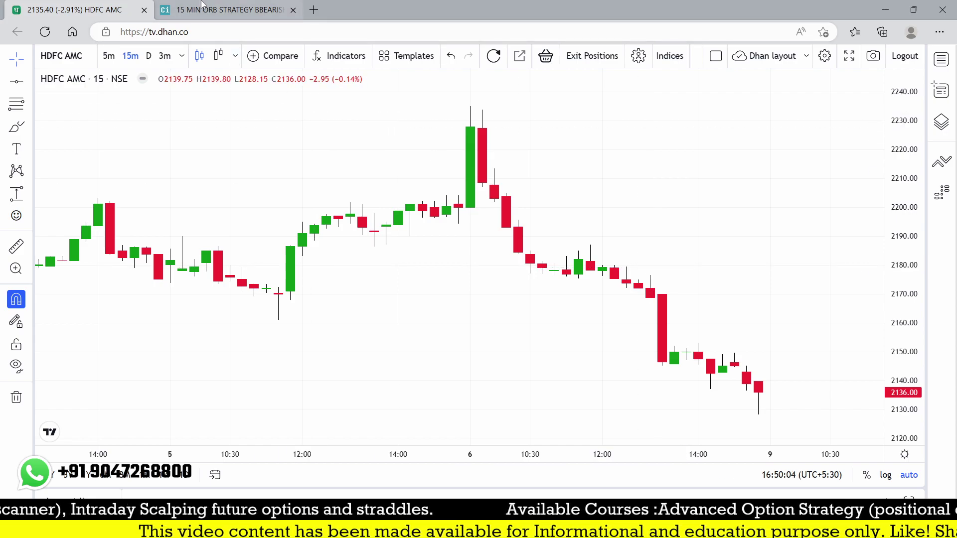
Return to the Chartink scan and open the backtest history's stock list for 06-01-2023 9:15 am, comparing it with the scan results.
click(201, 7)
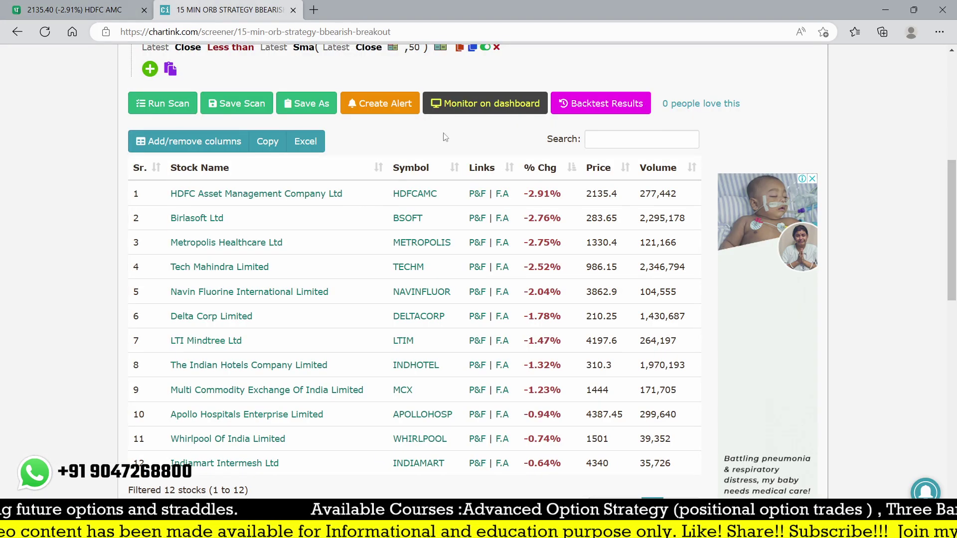
scroll(458, 106, down, 4)
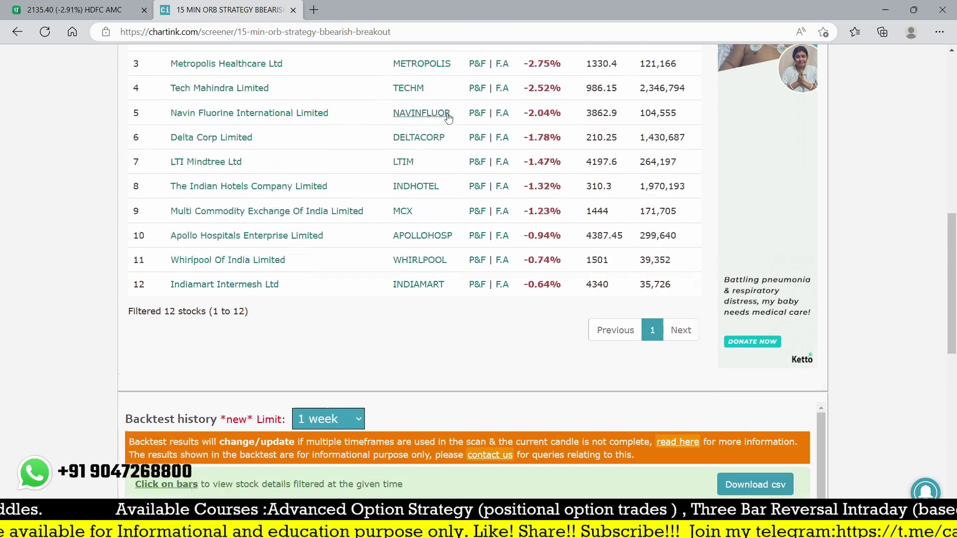
scroll(449, 118, up, 6)
scroll(449, 117, up, 2)
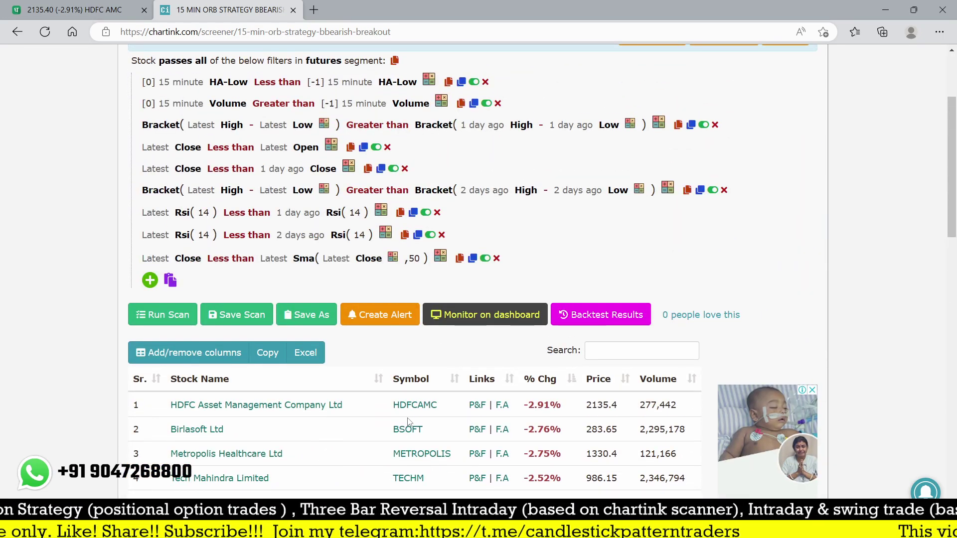
scroll(408, 423, down, 12)
scroll(449, 368, down, 5)
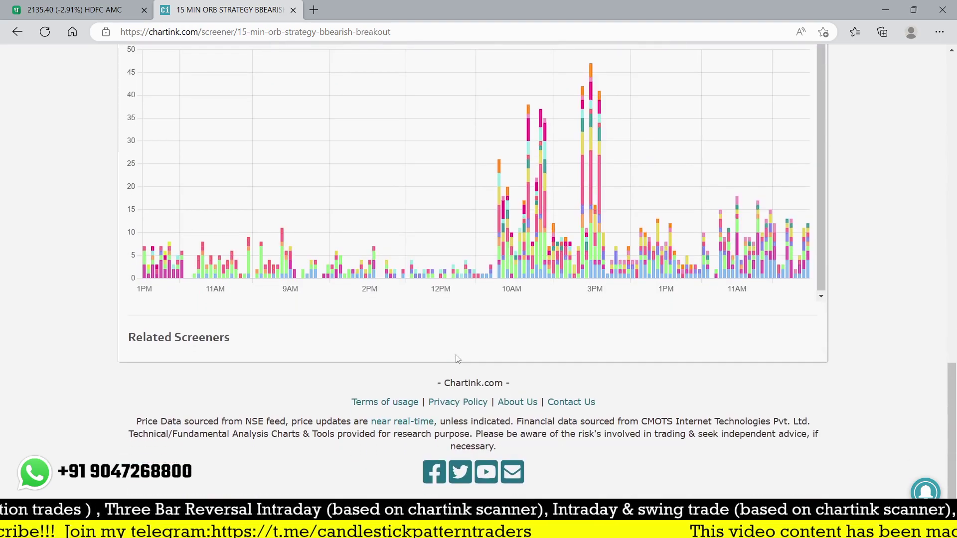
click(710, 271)
scroll(449, 250, up, 3)
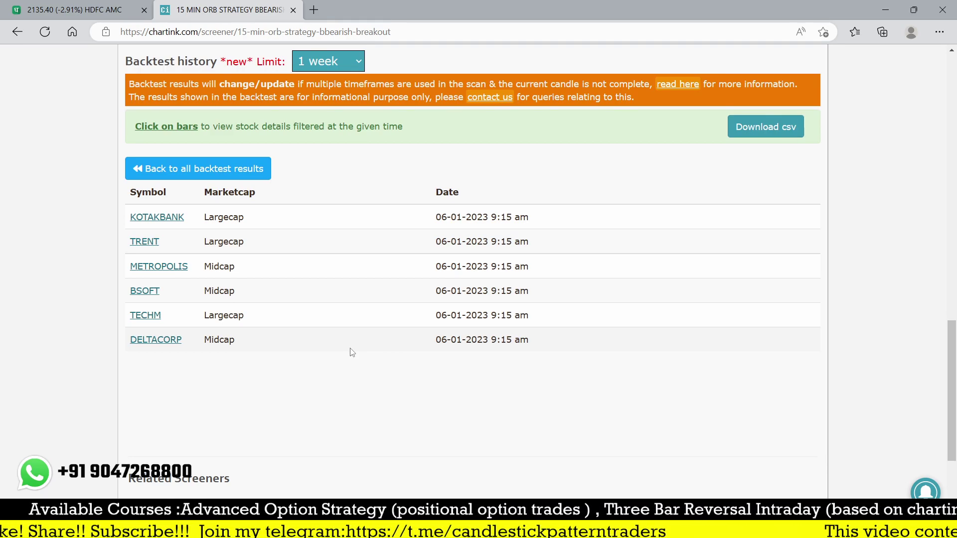
scroll(352, 352, up, 15)
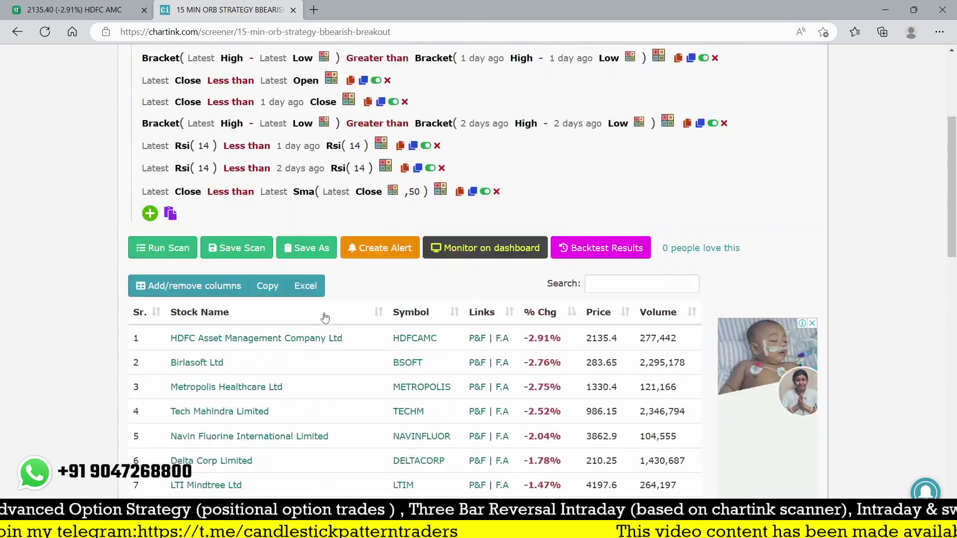
scroll(453, 305, down, 4)
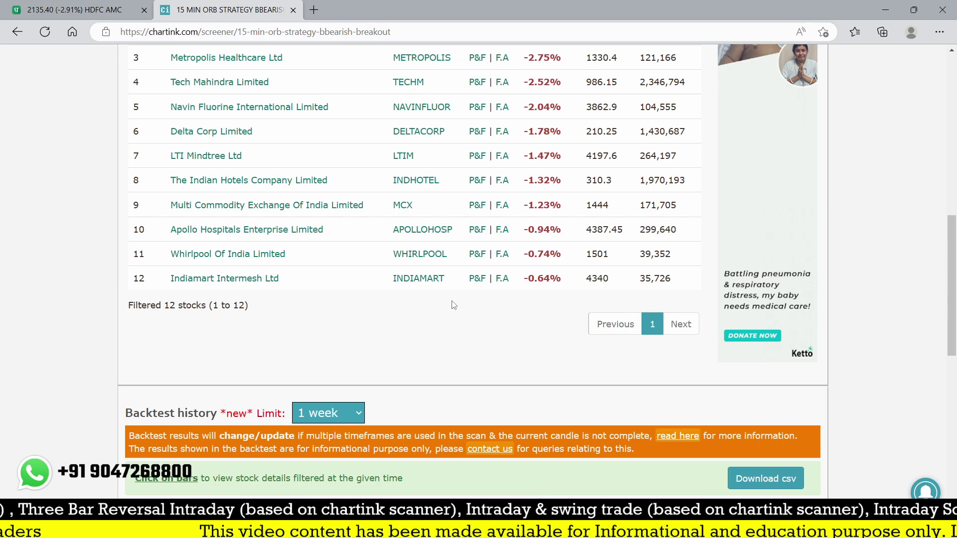
scroll(453, 306, down, 7)
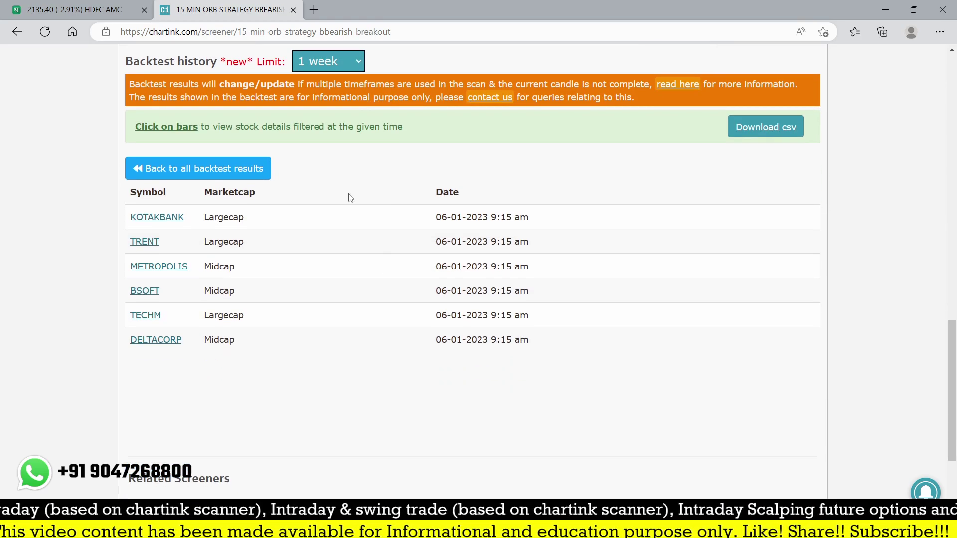
Switch to the Dhan charts and open the NSE equity chart of KOTAK MAHINDRA BANK to examine its price action.
click(64, 11)
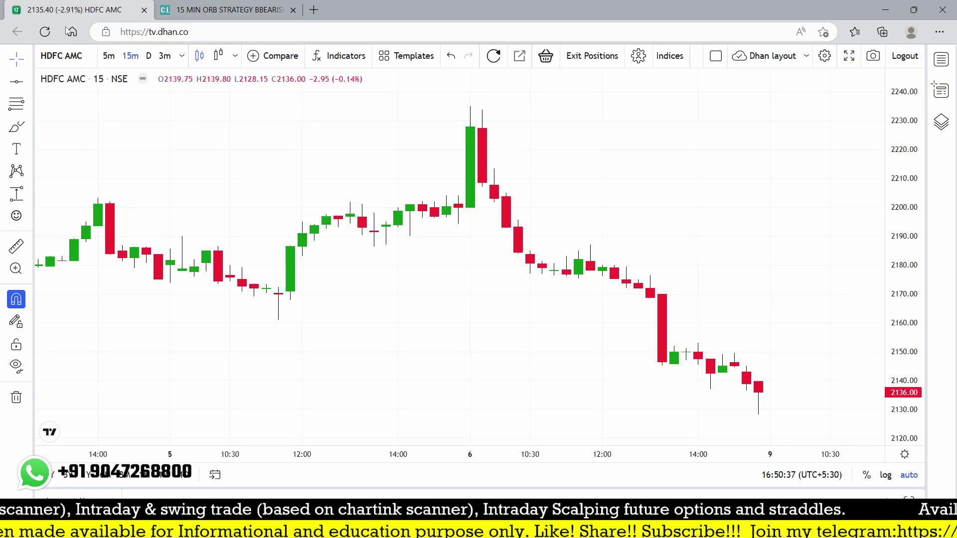
text(KOT)
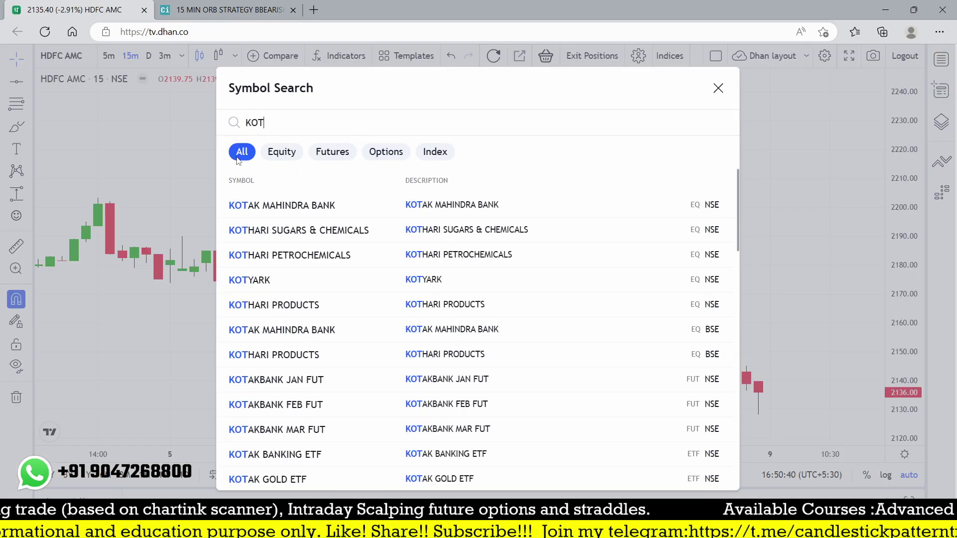
click(287, 212)
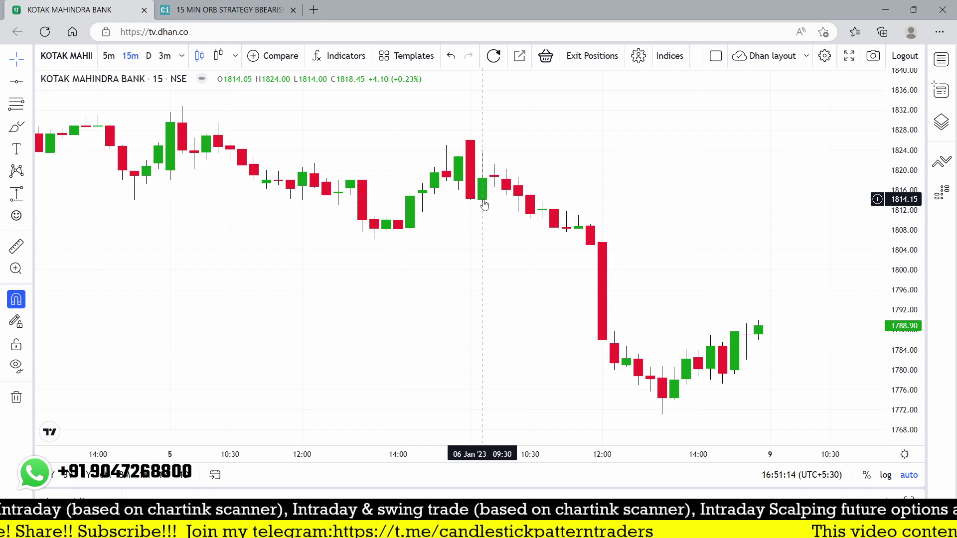
Check the next symbol in the Chartink backtest list, then examine the NSE equity chart of TRENT on Dhan.
click(222, 9)
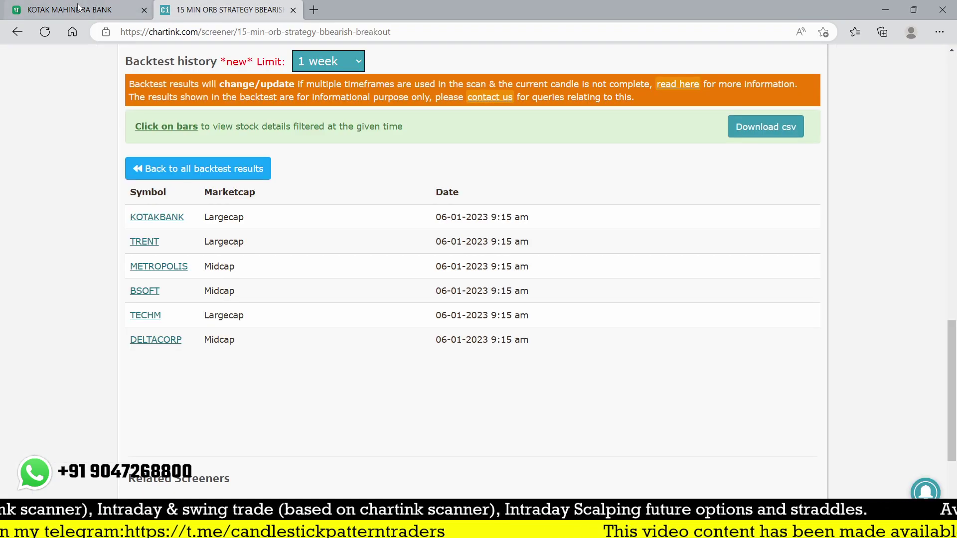
click(98, 7)
text(TRENT)
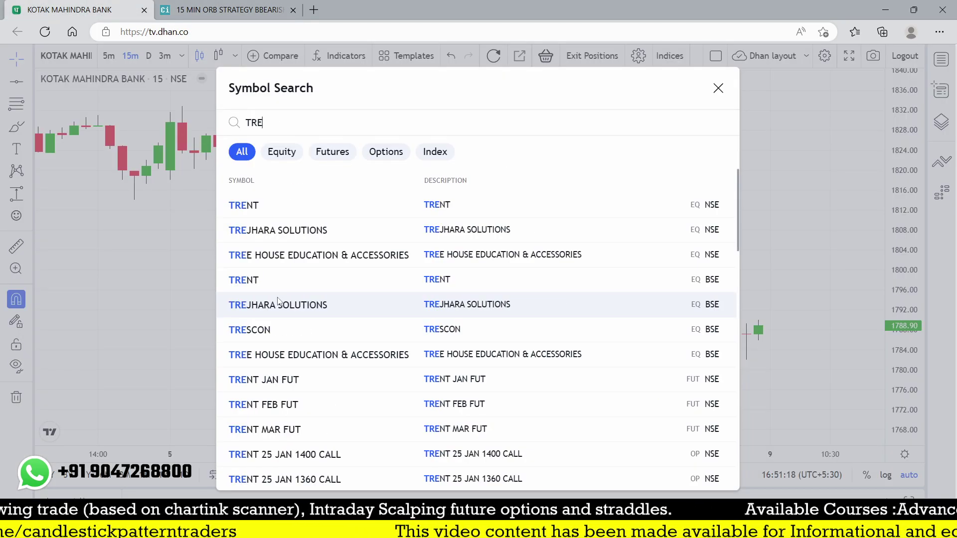
click(314, 205)
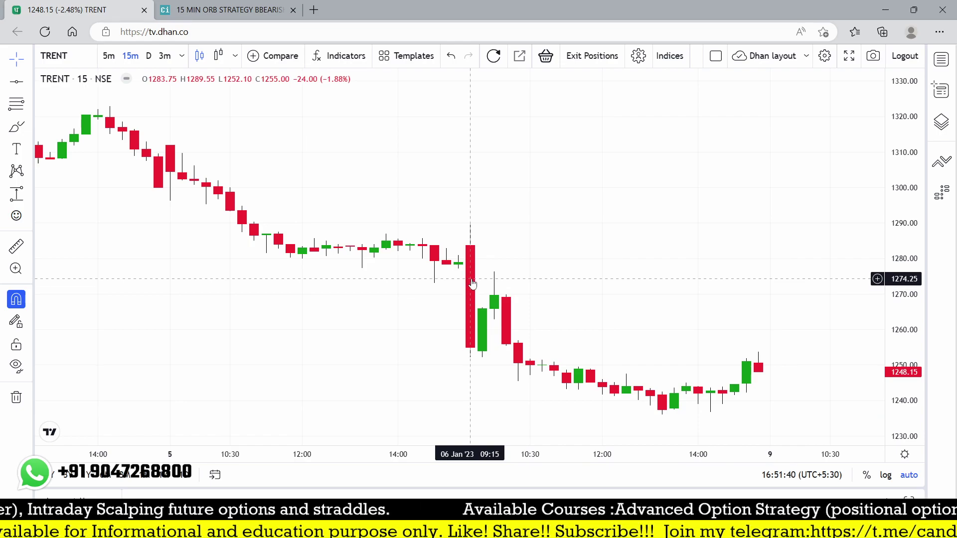
scroll(419, 399, down, 1)
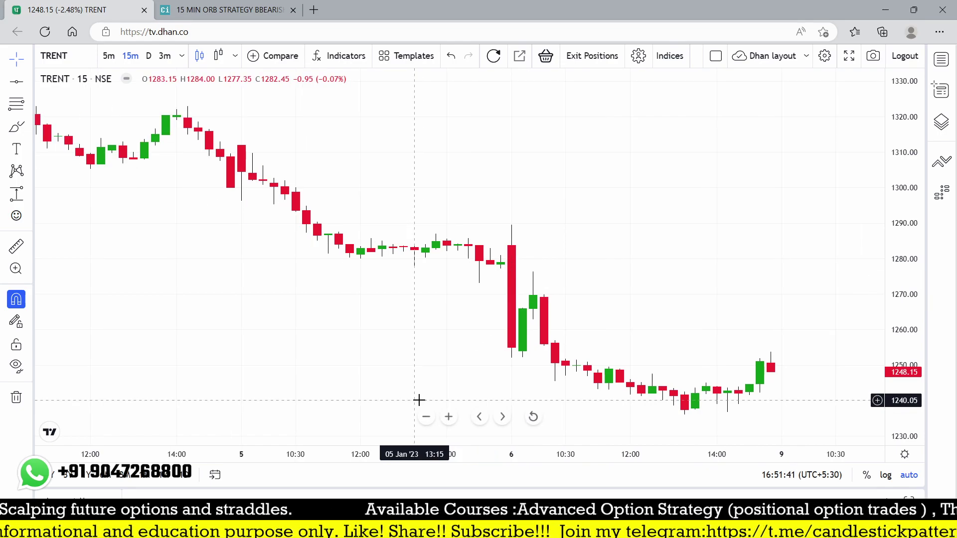
Consult the Chartink backtest list again and open the NSE equity chart of METROPOLIS HEALTHCARE on Dhan.
click(210, 4)
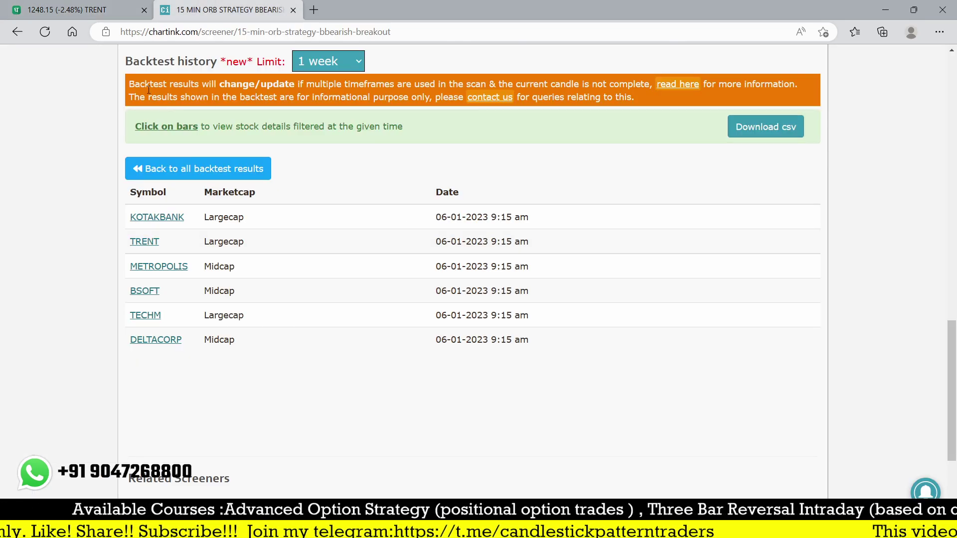
click(91, 14)
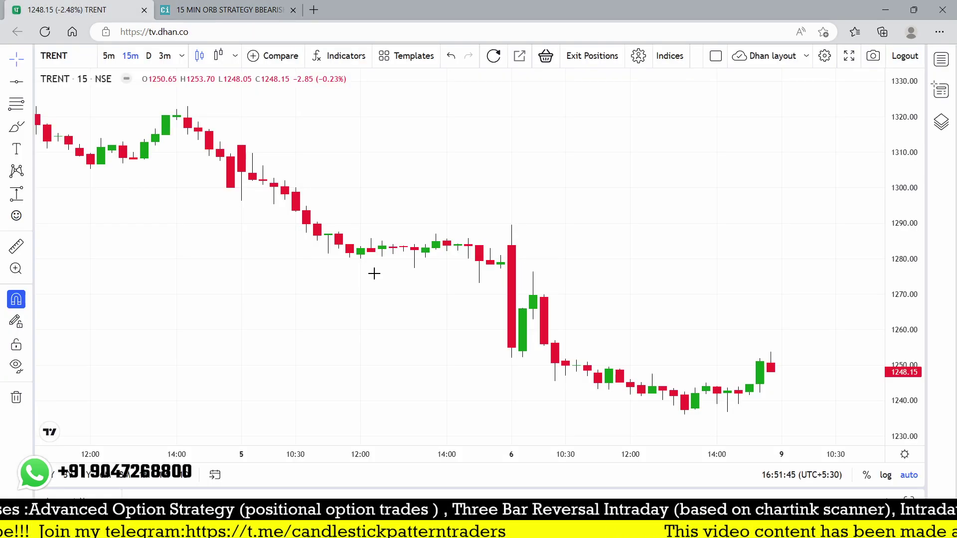
text(METR)
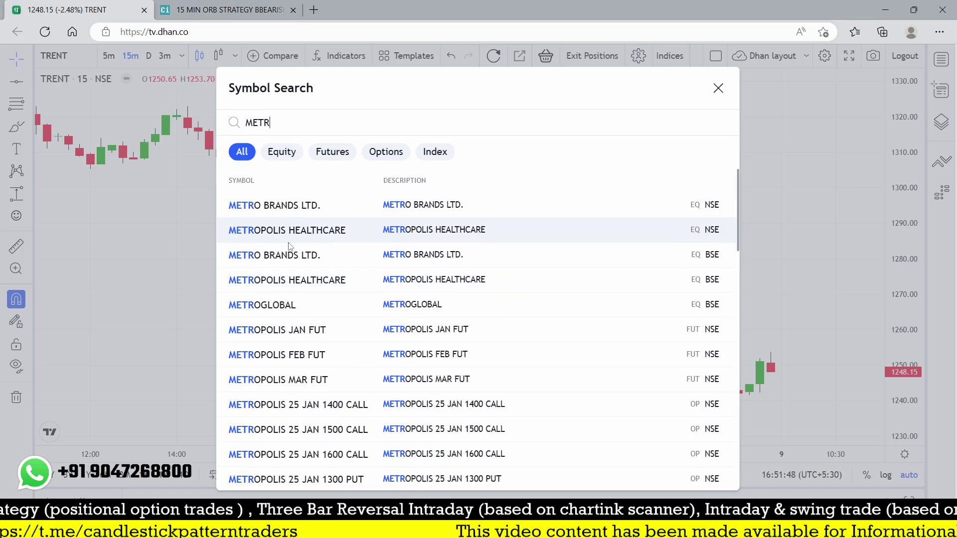
click(291, 225)
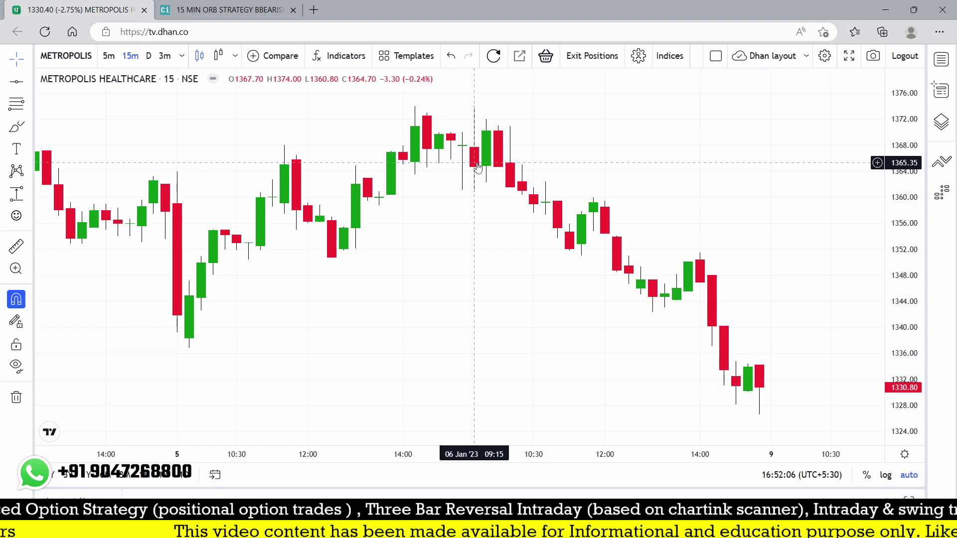
Look up the following backtested symbol in Chartink and open the NSE equity chart of BIRLASOFT on Dhan.
click(230, 11)
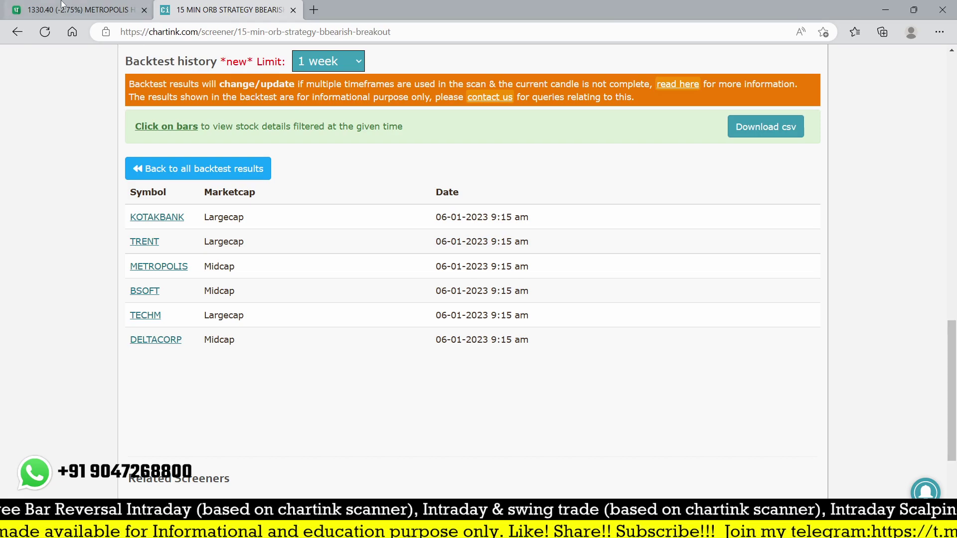
click(80, 10)
text(BSOF)
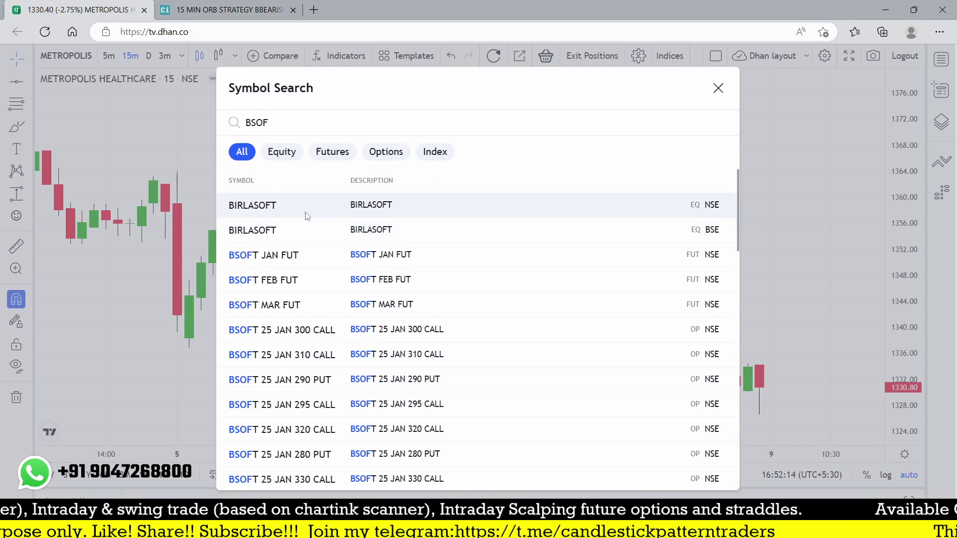
click(304, 211)
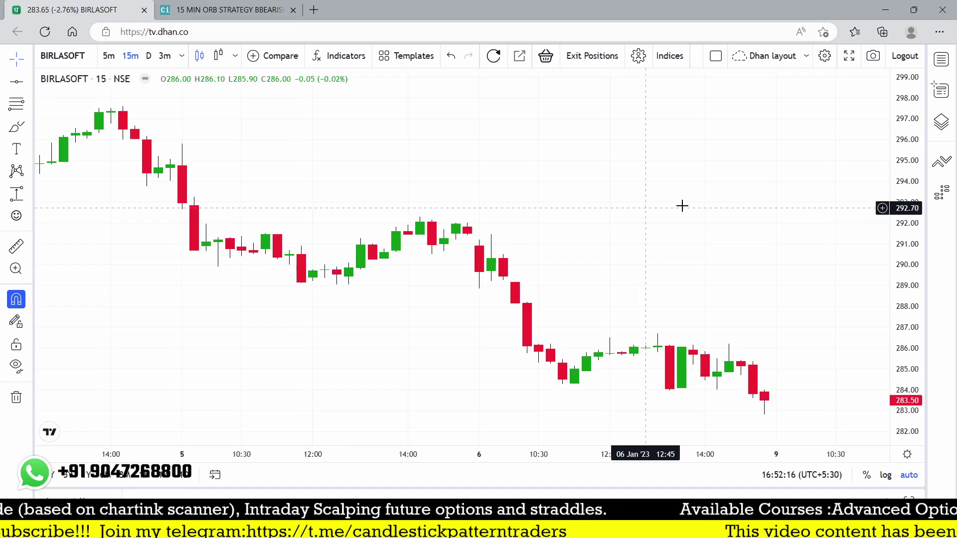
Annotate the BIRLASOFT chart with opening-range high and low marks and the notes "sell only" and "15 ORB down", then clear the annotations.
scroll(596, 257, up, 2)
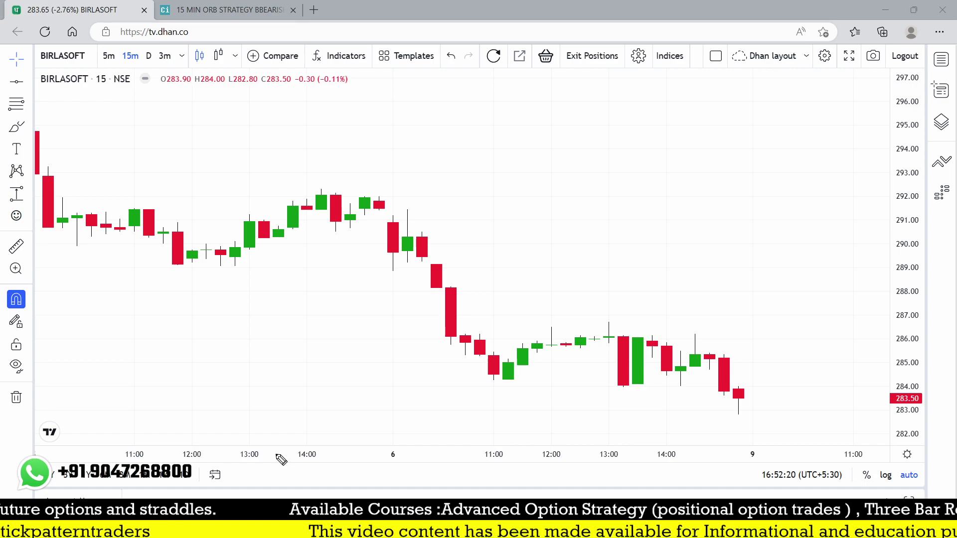
mouse_move(381, 273)
mouse_down()
mouse_move(483, 265)
mouse_move(561, 227)
mouse_move(571, 240)
mouse_up()
drag(473, 166, 476, 181)
mouse_move(487, 164)
mouse_down()
mouse_move(481, 180)
mouse_move(504, 172)
mouse_move(530, 144)
mouse_move(536, 152)
mouse_up()
mouse_move(565, 116)
mouse_down()
mouse_move(558, 133)
mouse_move(607, 90)
mouse_up()
drag(570, 133, 615, 95)
mouse_move(613, 147)
mouse_down()
mouse_move(609, 162)
mouse_move(632, 139)
mouse_up()
drag(392, 216, 410, 217)
drag(403, 188, 432, 207)
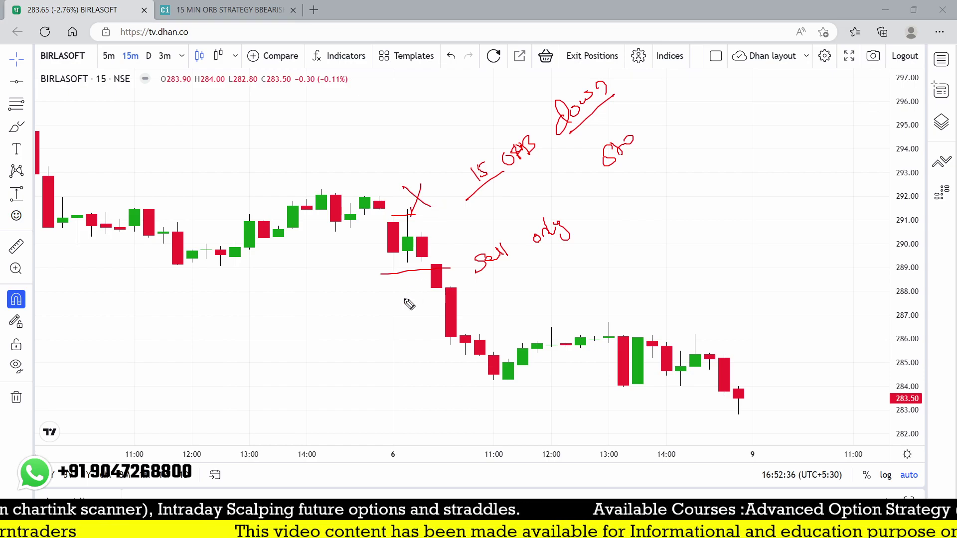
drag(385, 274, 453, 268)
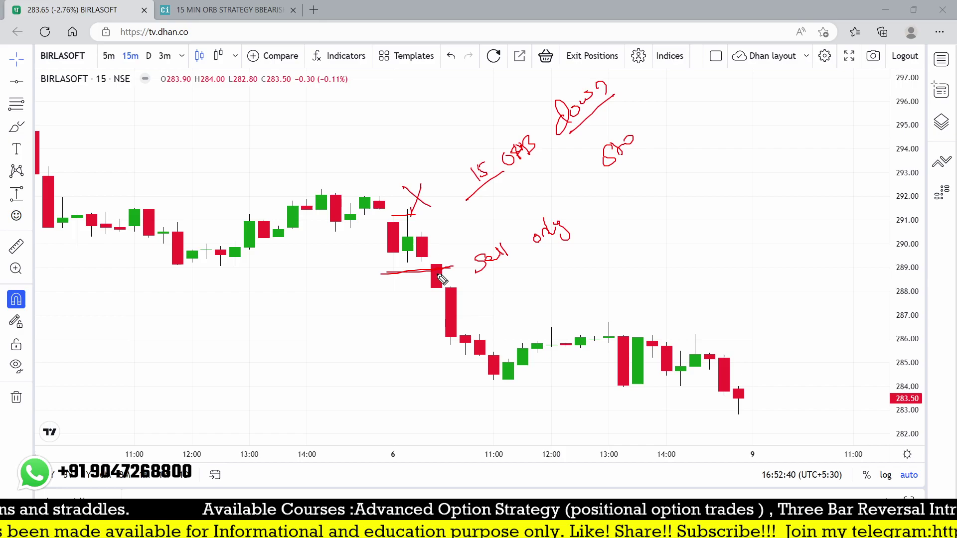
key(Escape)
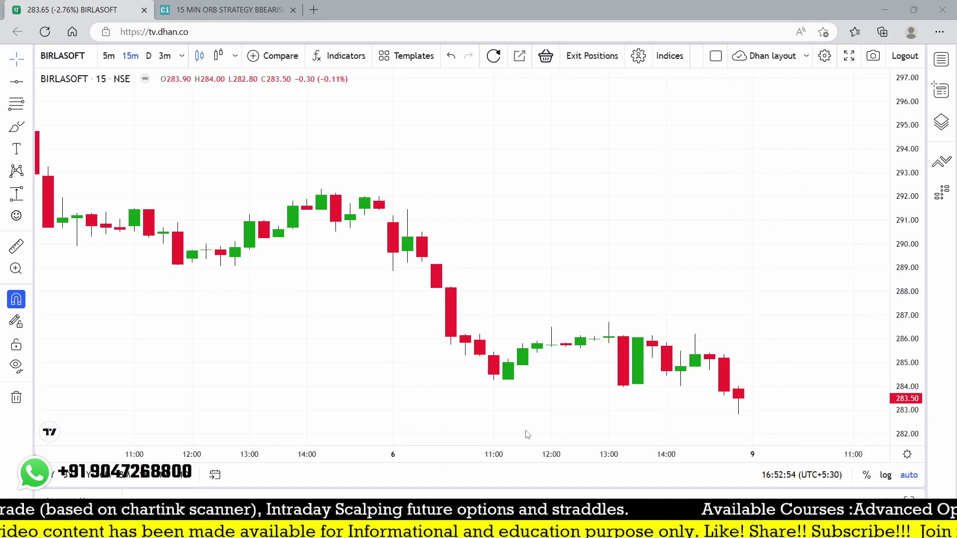
Check the next symbol in the Chartink backtest list and examine the NSE equity chart of TECH MAHINDRA on Dhan.
click(206, 10)
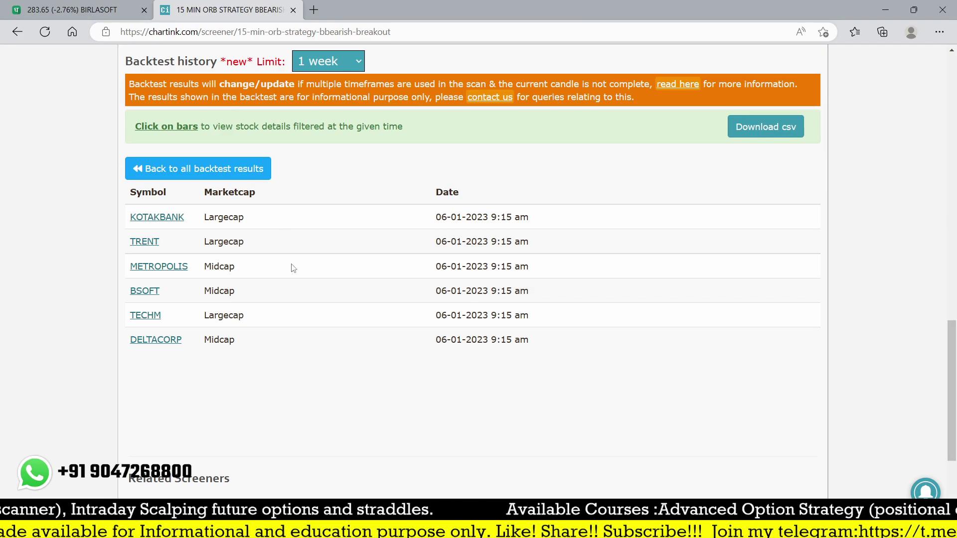
click(80, 10)
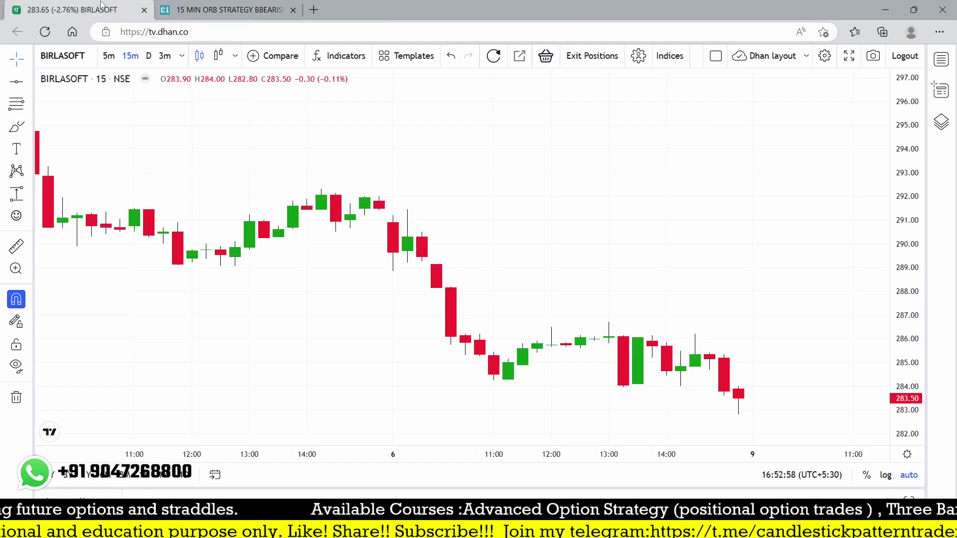
text(TECH)
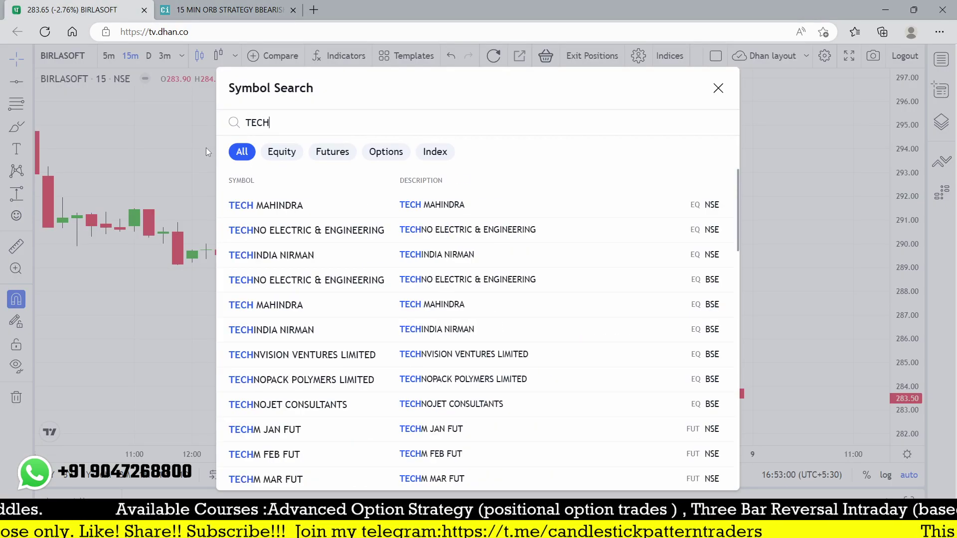
click(280, 208)
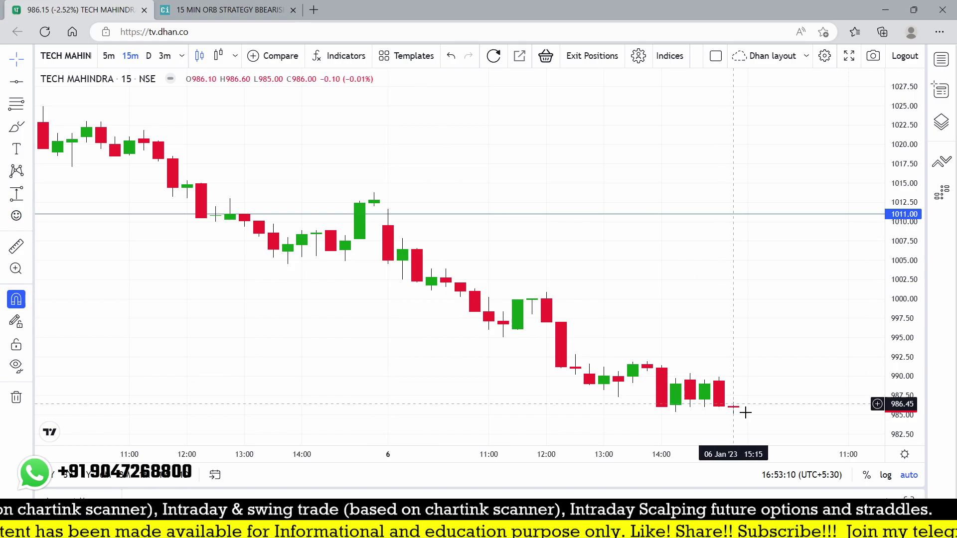
Consult the Chartink backtest list and try to look up the last symbol, DELTACORP, on the Dhan charts.
click(252, 7)
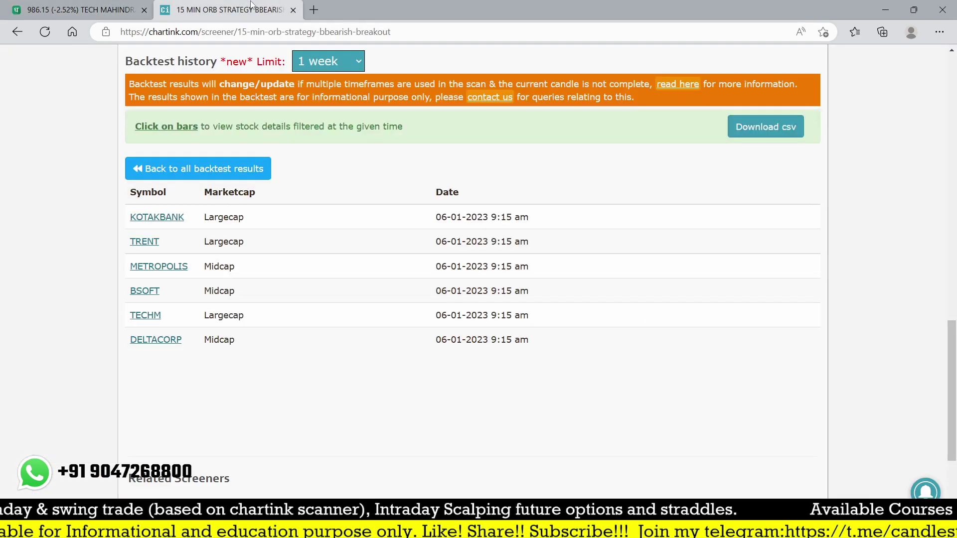
click(135, 7)
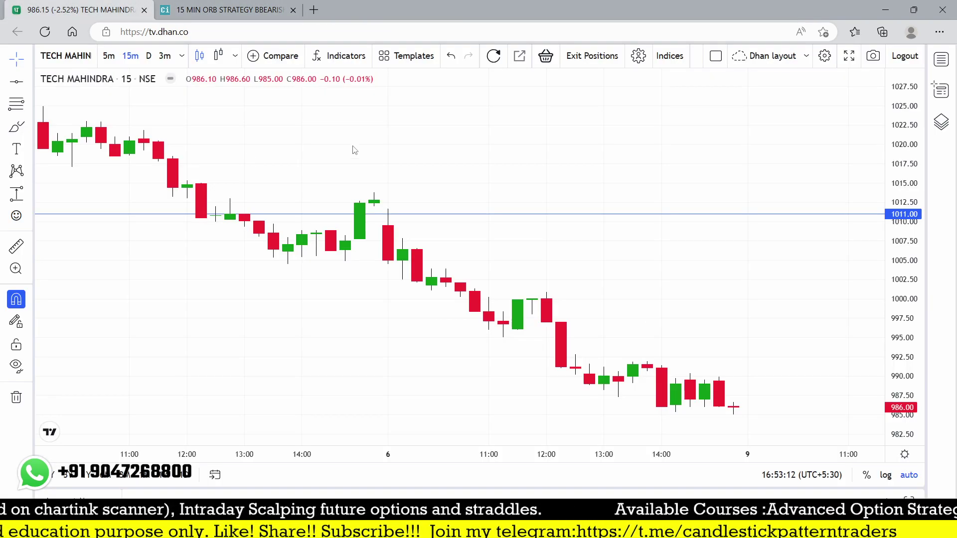
text(D)
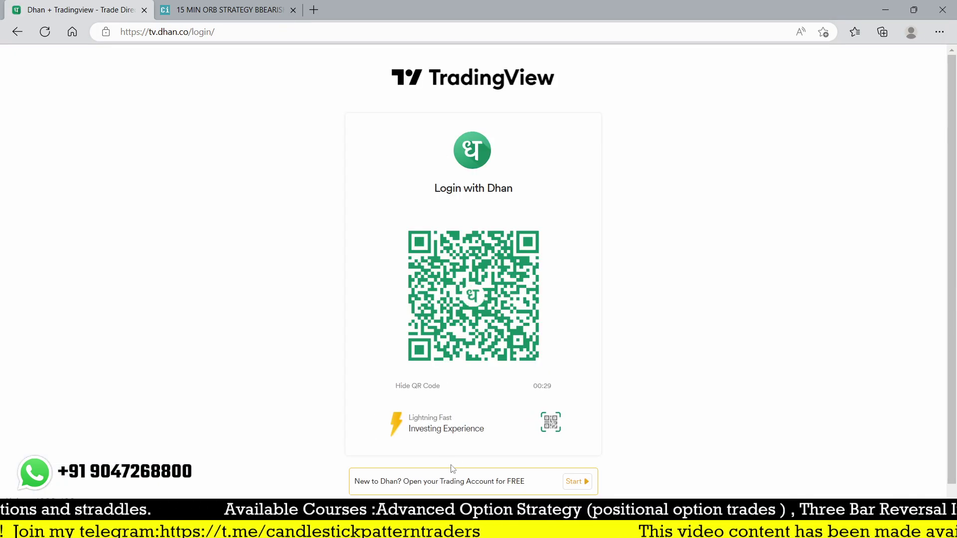
click(574, 482)
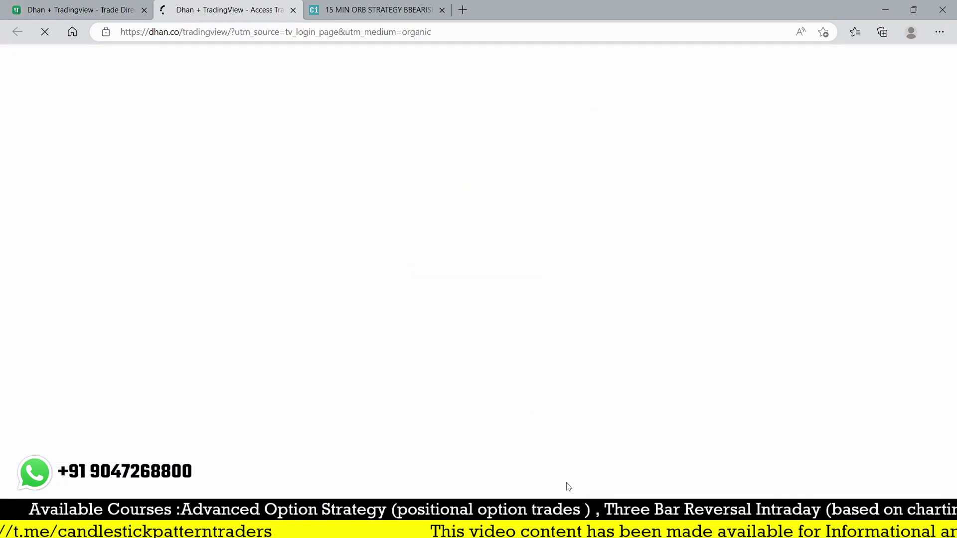
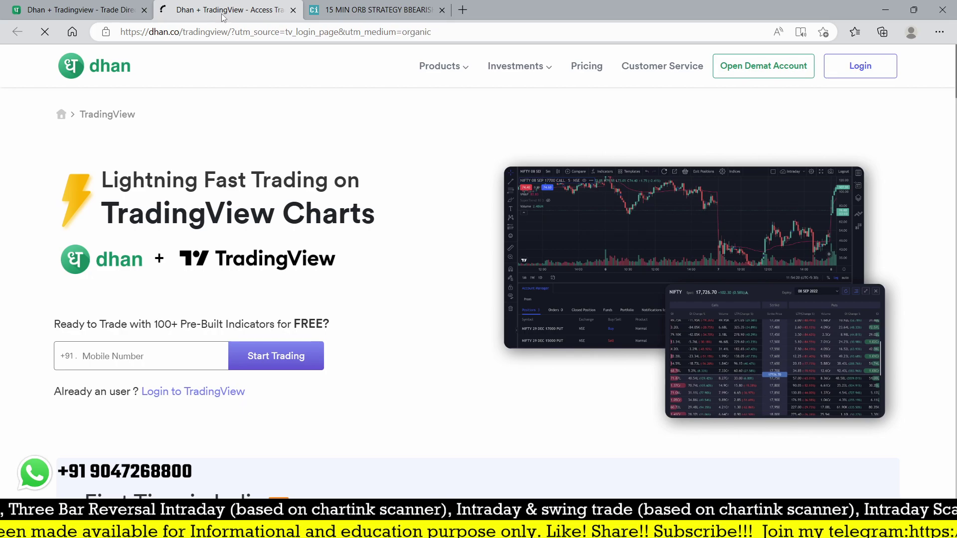
click(848, 68)
click(293, 11)
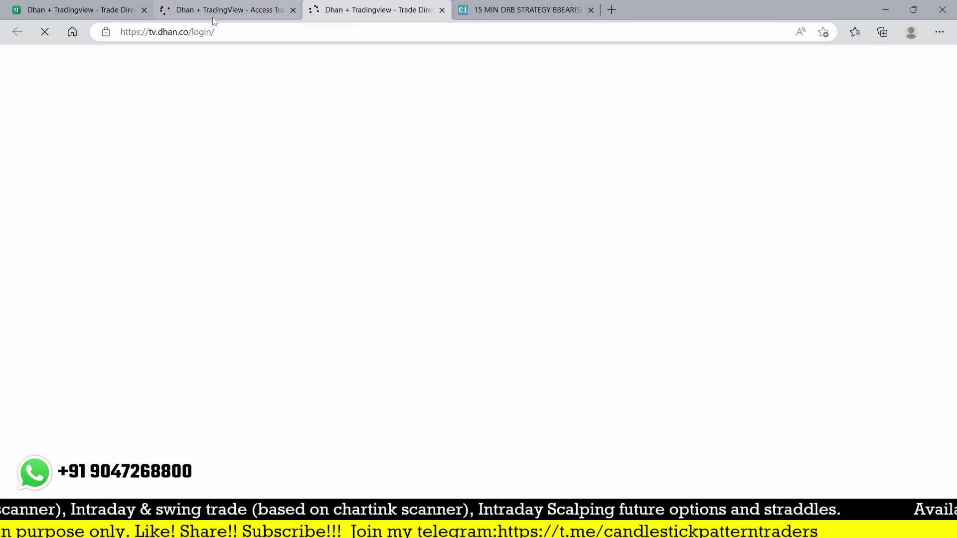
click(145, 10)
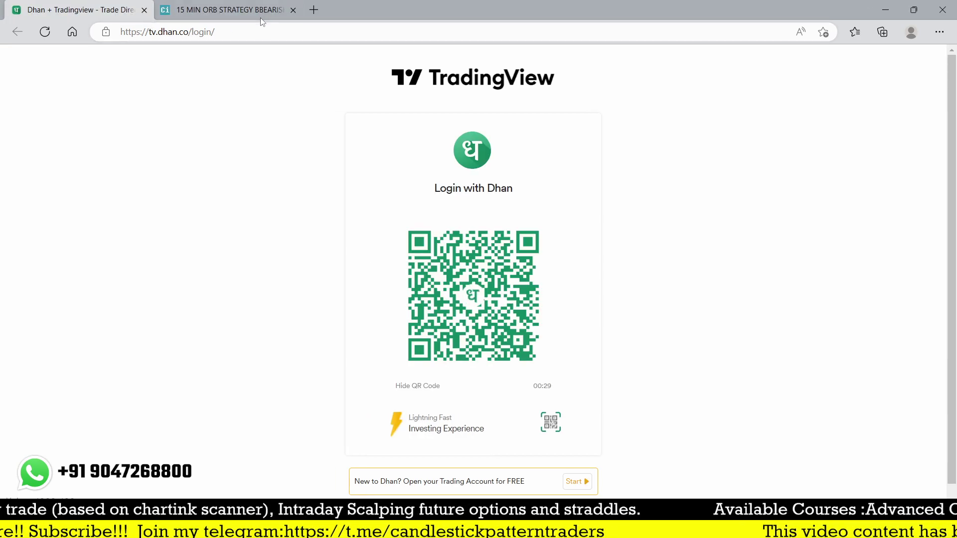
Open the Dhan TradingView landing page from the login screen and try its login page as a way back in.
click(579, 482)
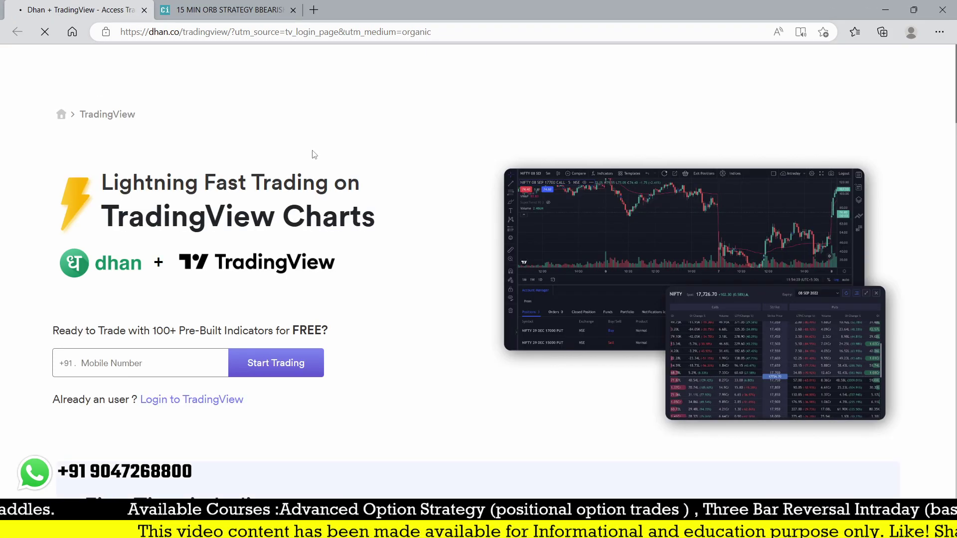
click(861, 71)
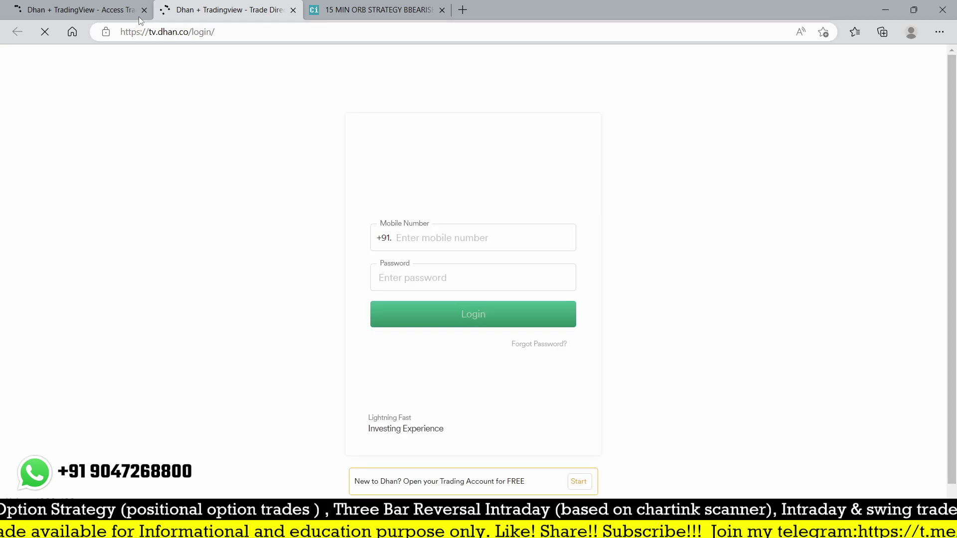
scroll(484, 457, down, 1)
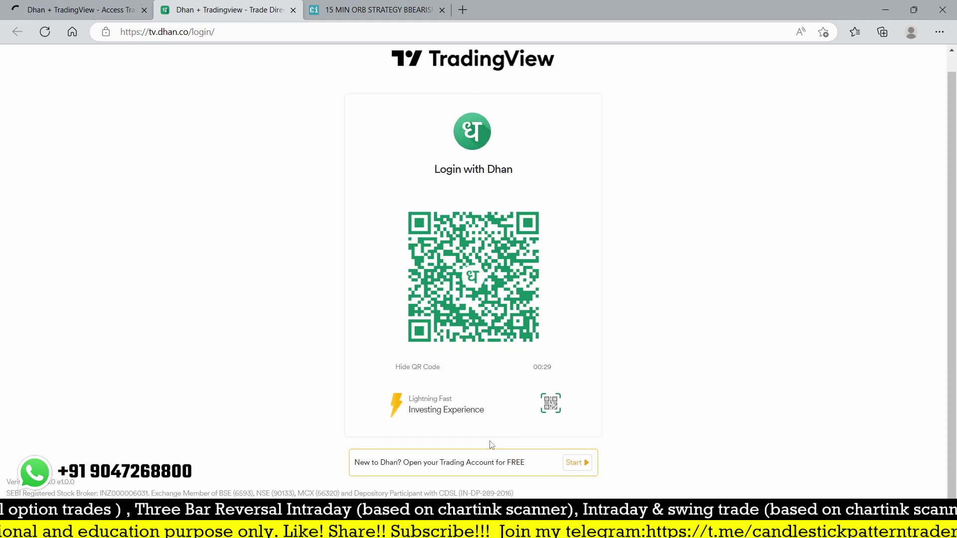
click(579, 463)
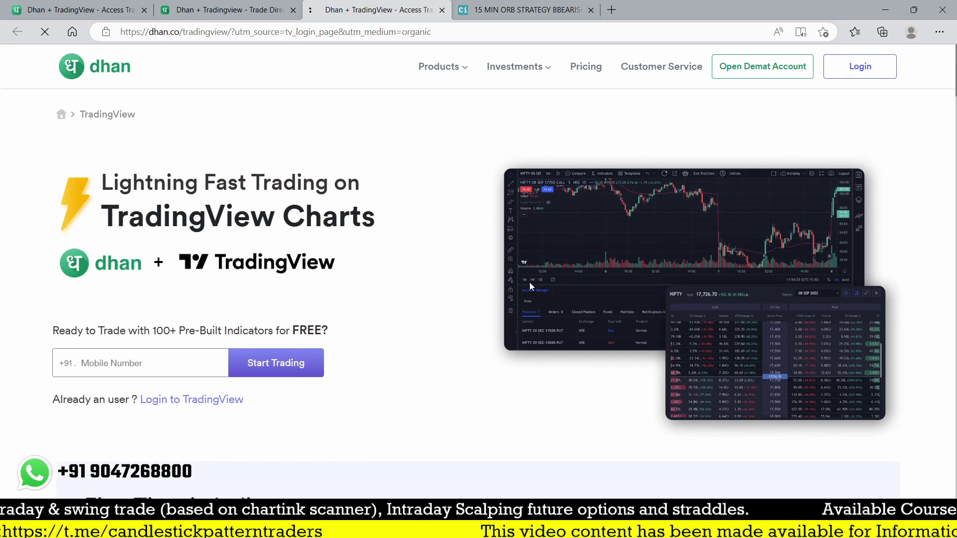
click(852, 69)
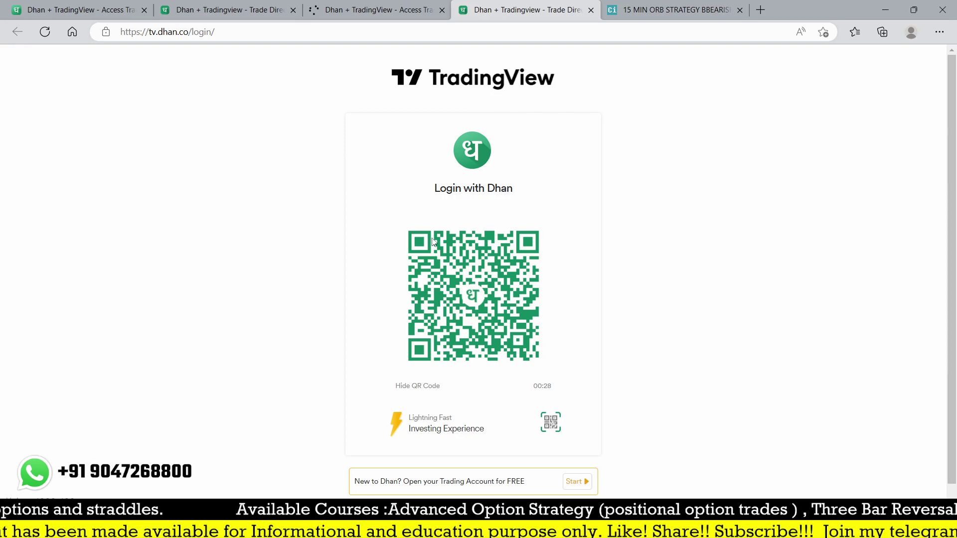
scroll(493, 233, down, 1)
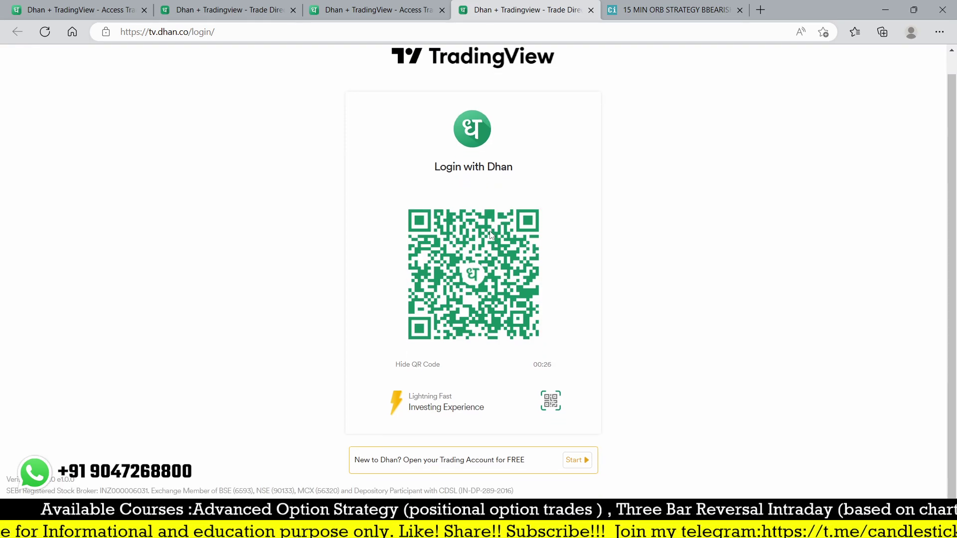
scroll(491, 235, up, 1)
Enter the saved mobile number on the Dhan TradingView landing page and submit it to start trading.
click(80, 10)
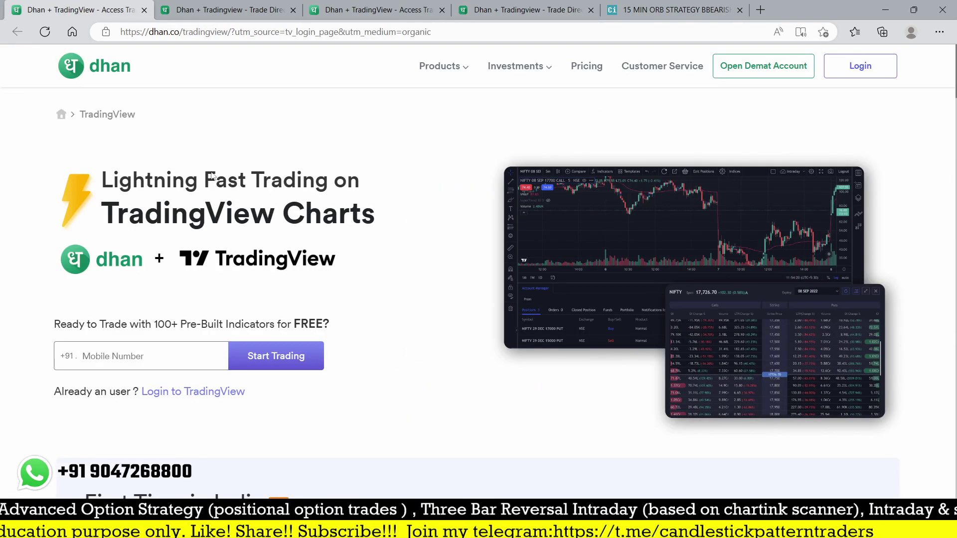
click(136, 346)
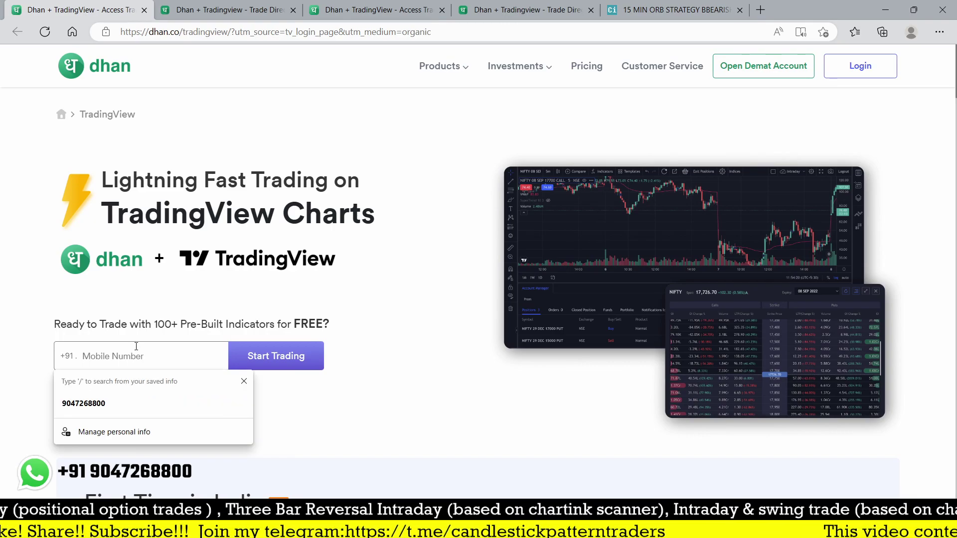
click(95, 404)
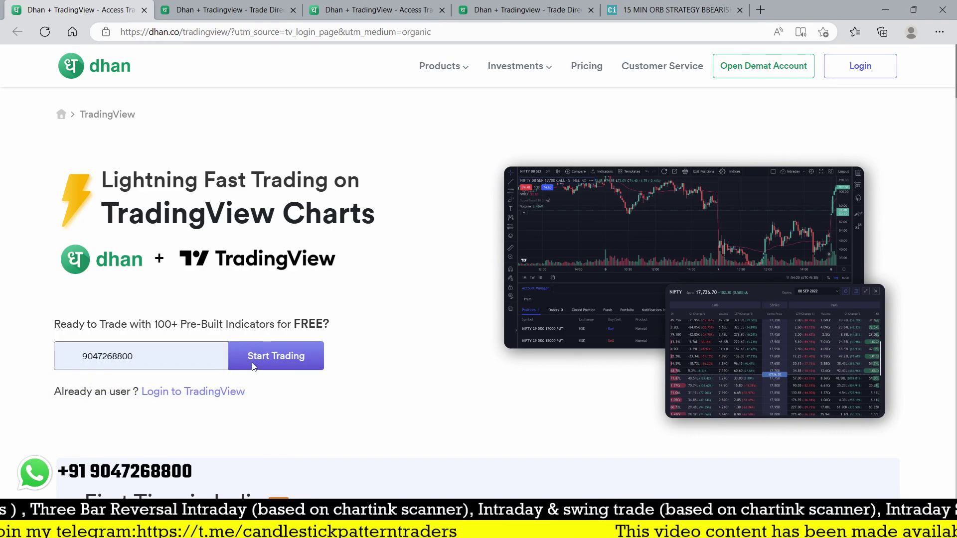
click(254, 367)
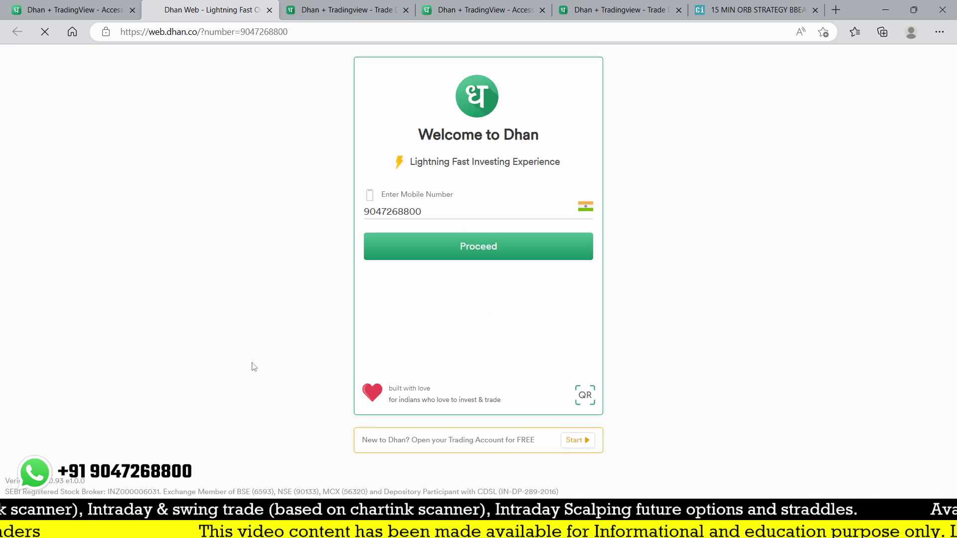
Proceed with the prefilled mobile number, enter the account PIN to log in to Dhan, and dismiss the password-update prompt.
click(417, 248)
click(394, 257)
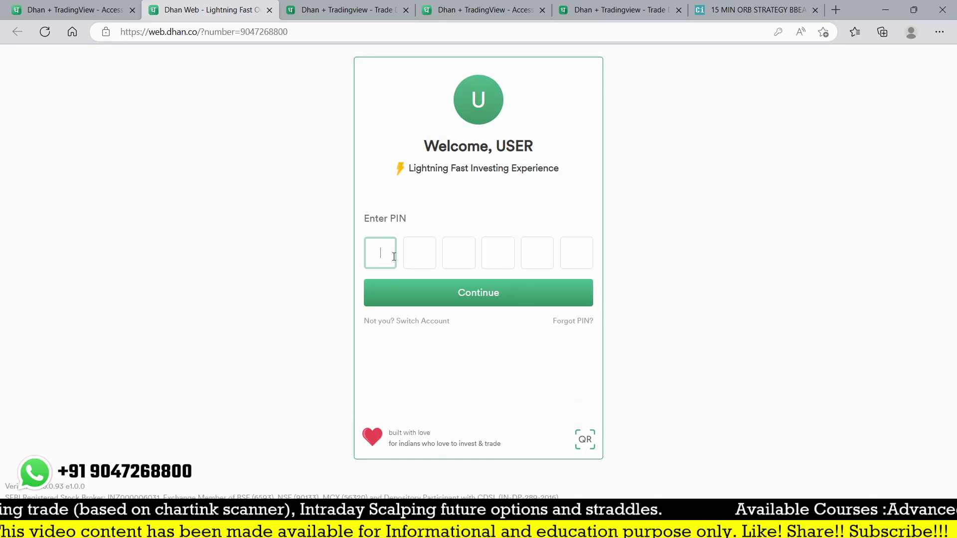
text(******)
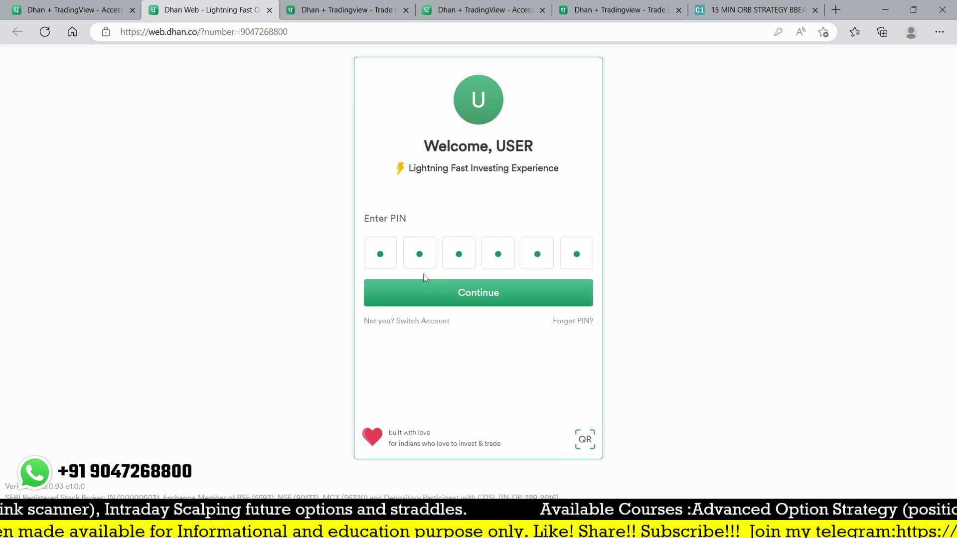
click(438, 295)
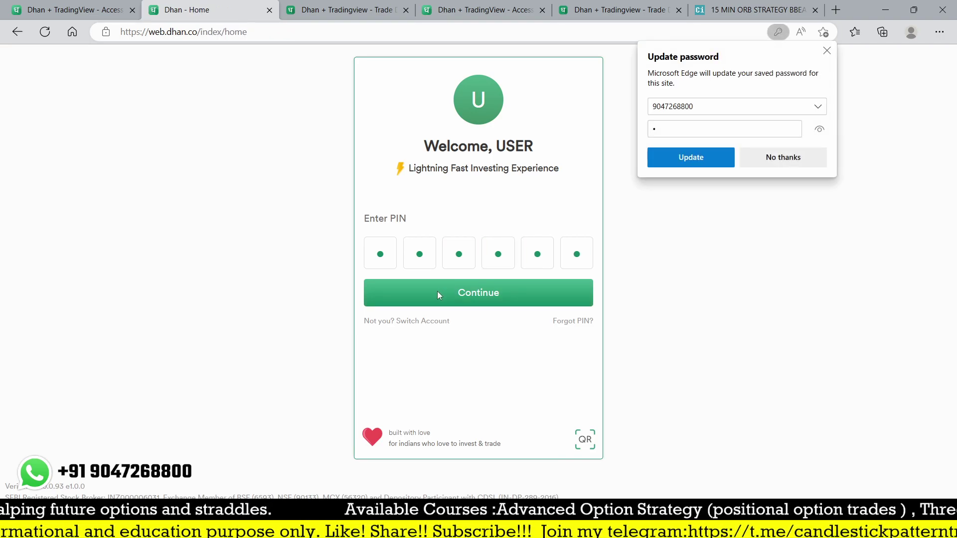
click(134, 172)
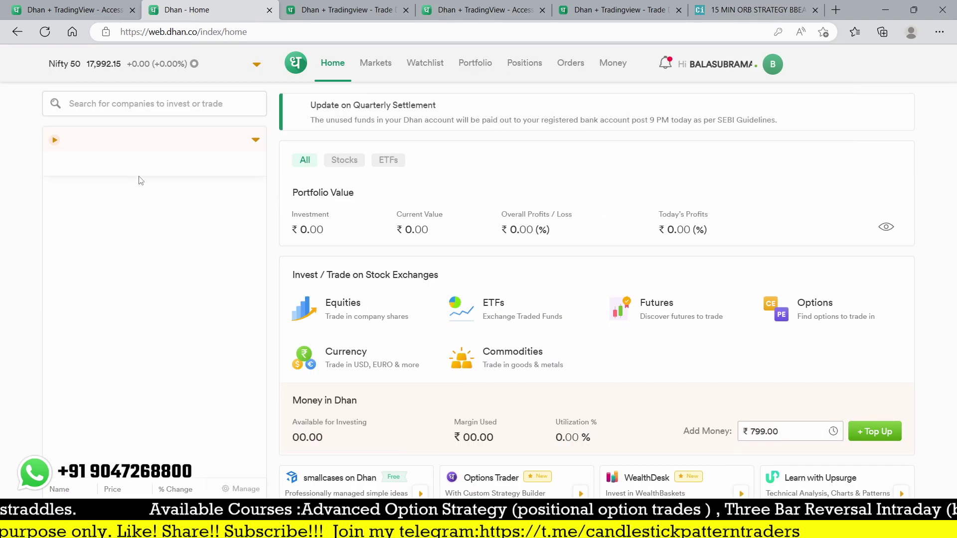
Close the leftover Dhan login and landing pages, and open the TradingView chart of BHEL from the Invested watchlist.
click(679, 10)
click(543, 10)
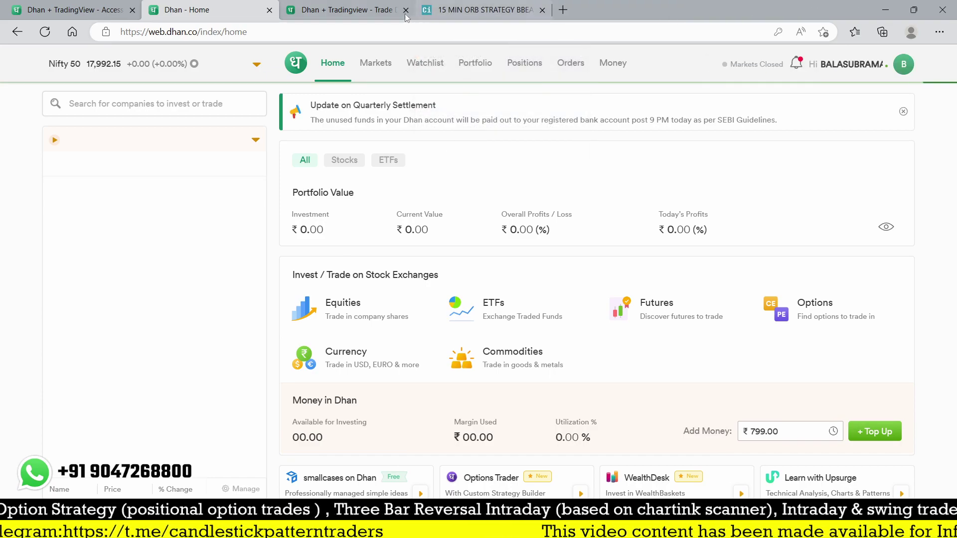
click(407, 10)
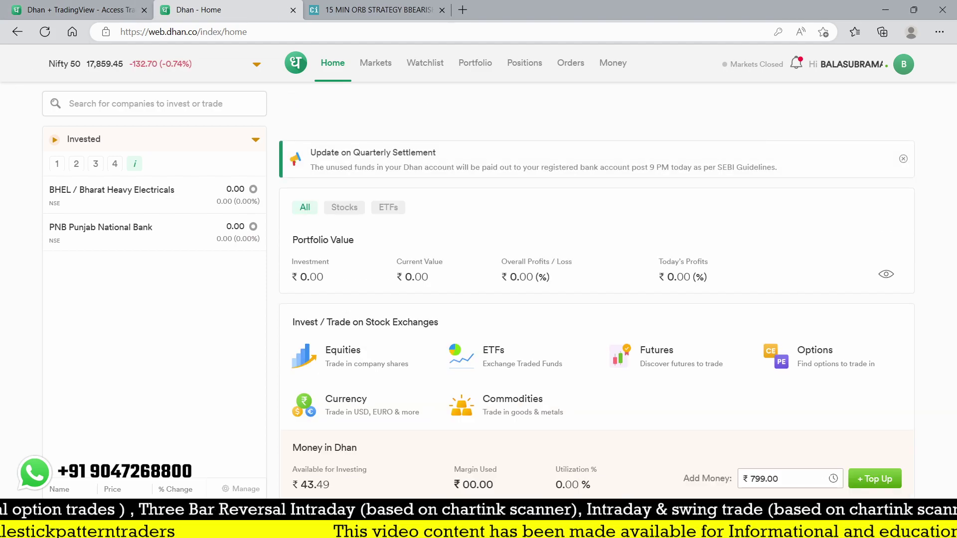
click(132, 11)
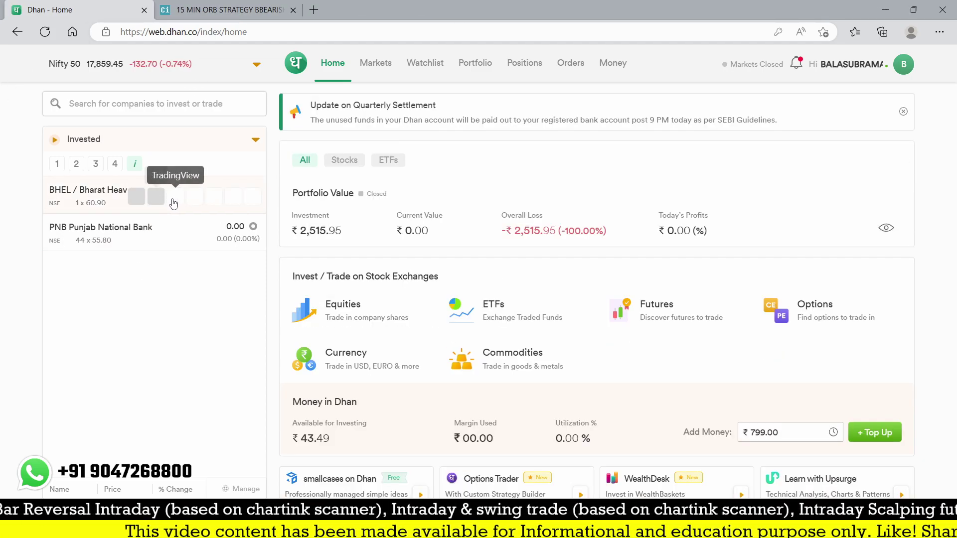
click(174, 200)
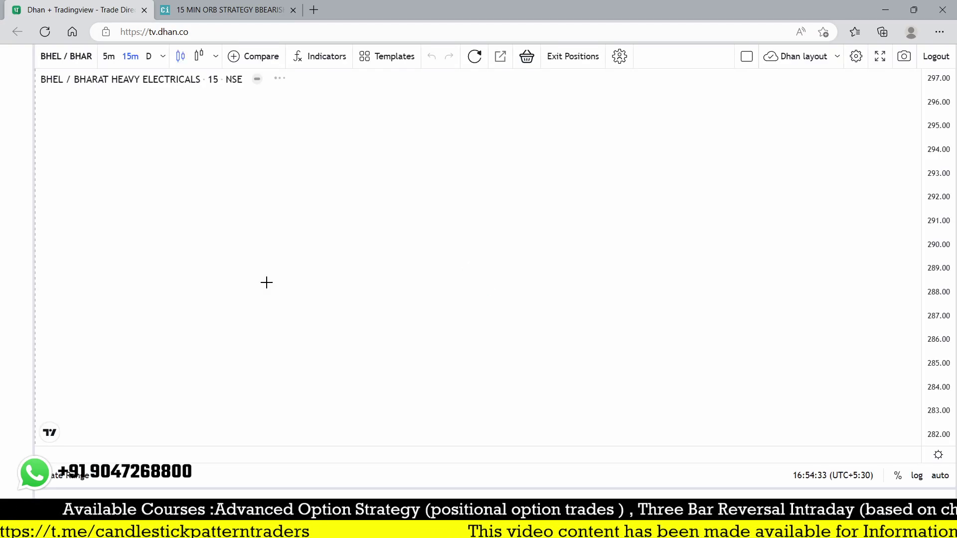
Check the 06-01-2023 9:15 am picks in Chartink, and view the NSE DELTA CORP equity chart in Dhan at a 15-minute interval.
click(224, 11)
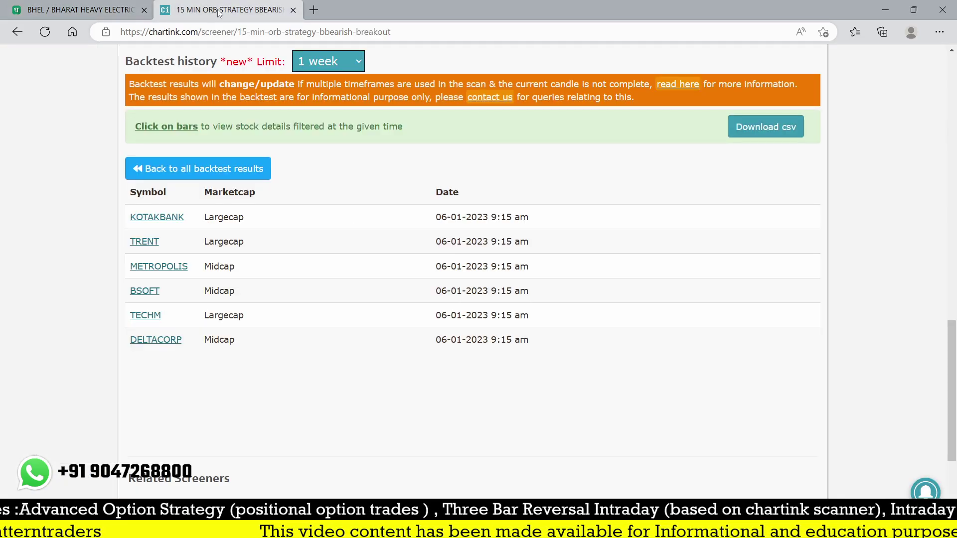
click(18, 6)
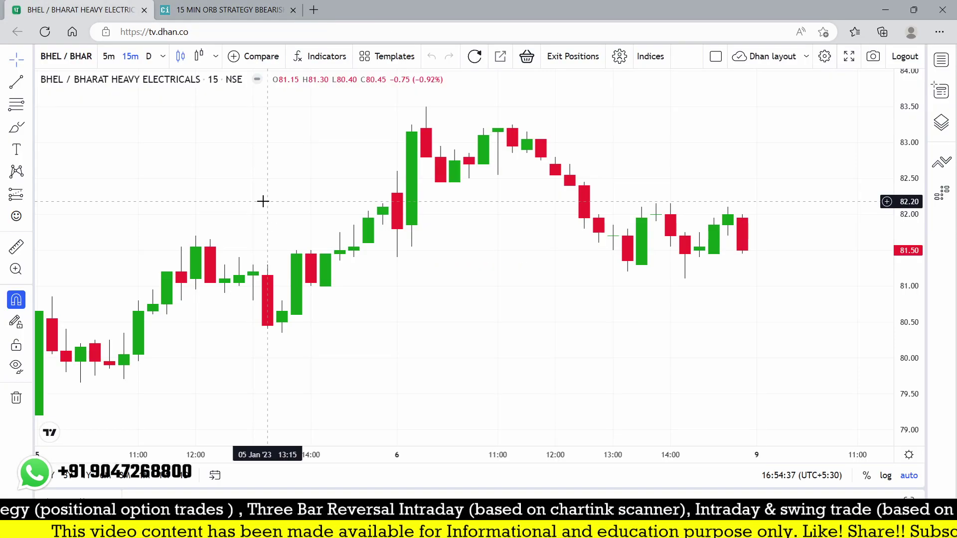
text(DELTA)
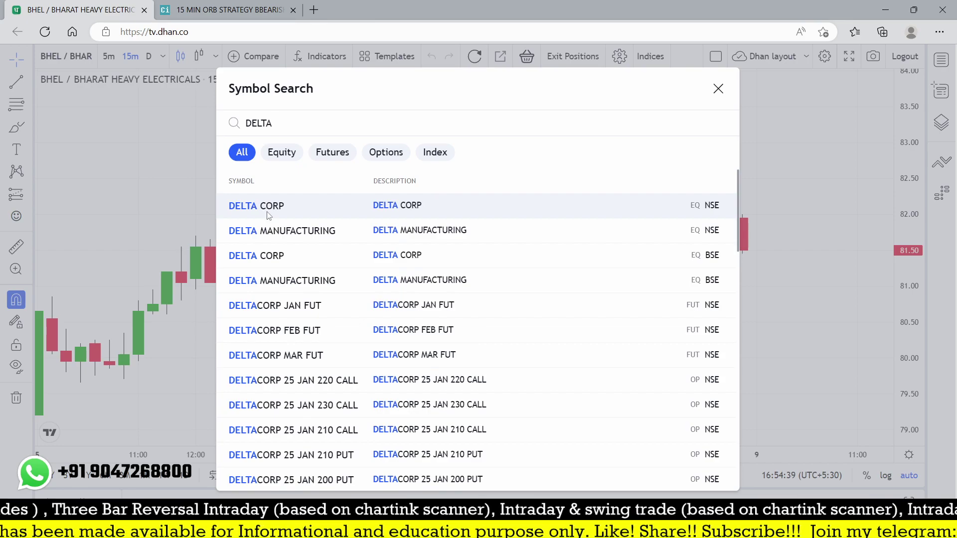
click(269, 215)
text(15)
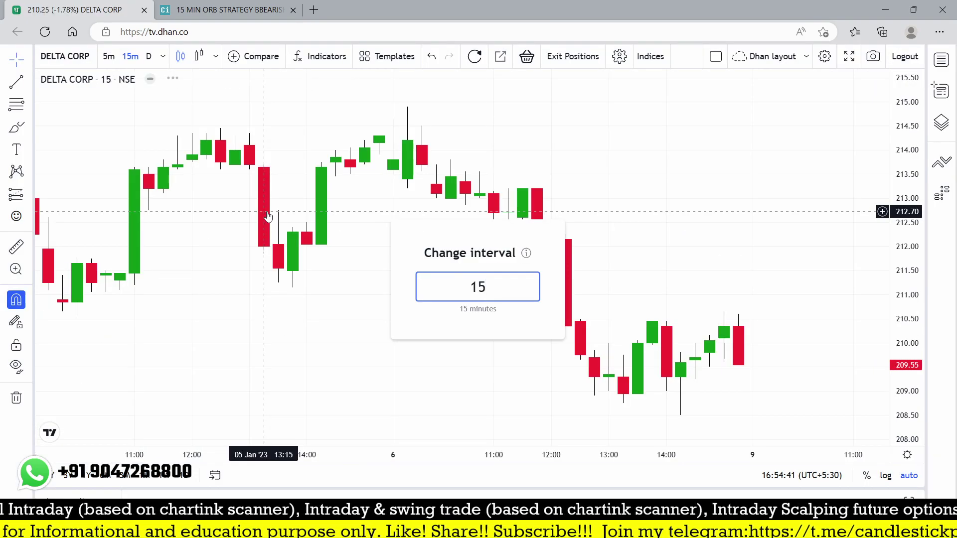
key(Return)
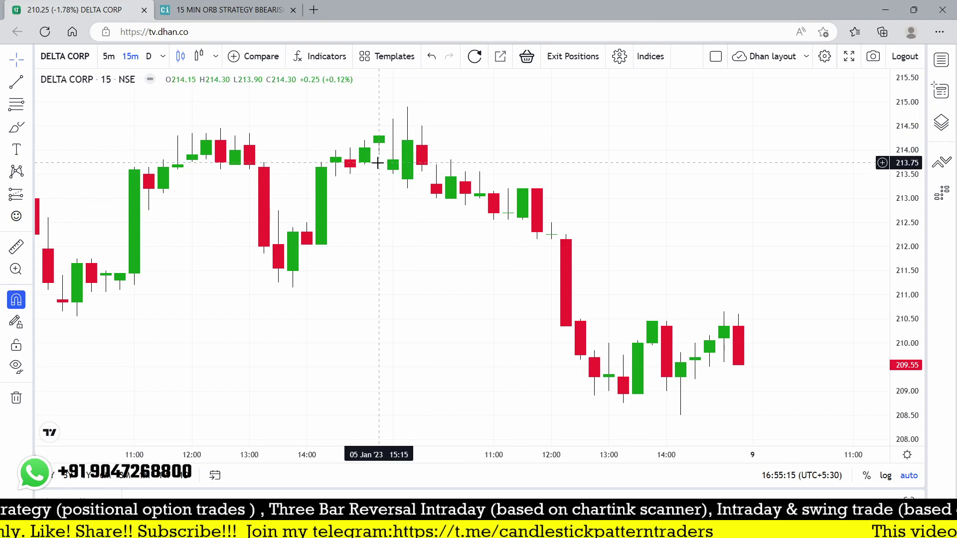
scroll(348, 220, up, 1)
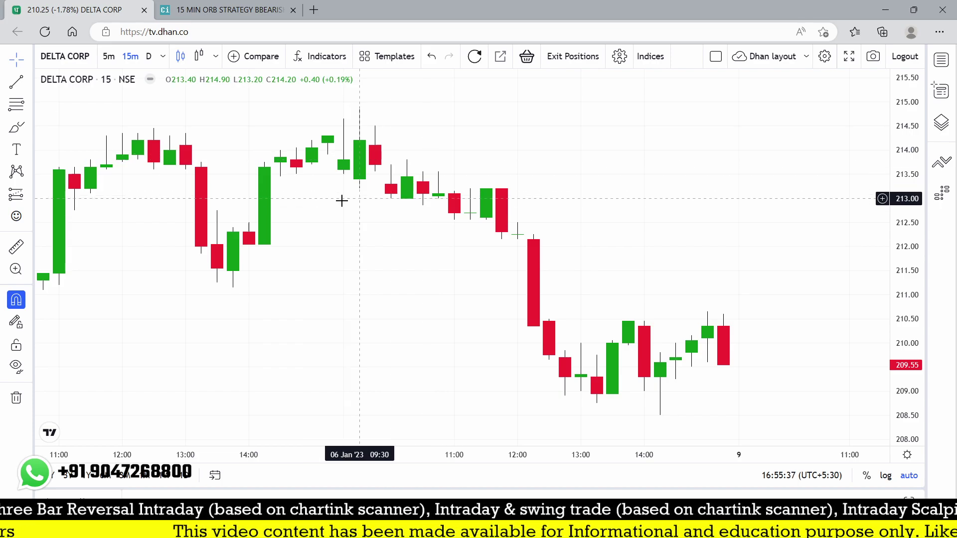
scroll(584, 278, down, 1)
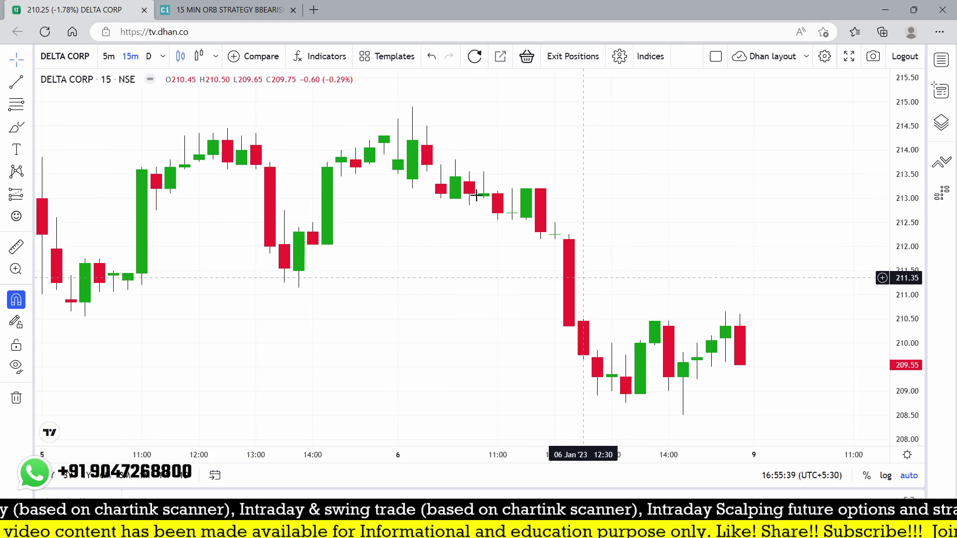
Return to all backtest results in Chartink and list the stocks filtered on 05-01-2023 at 9:15 am.
click(202, 6)
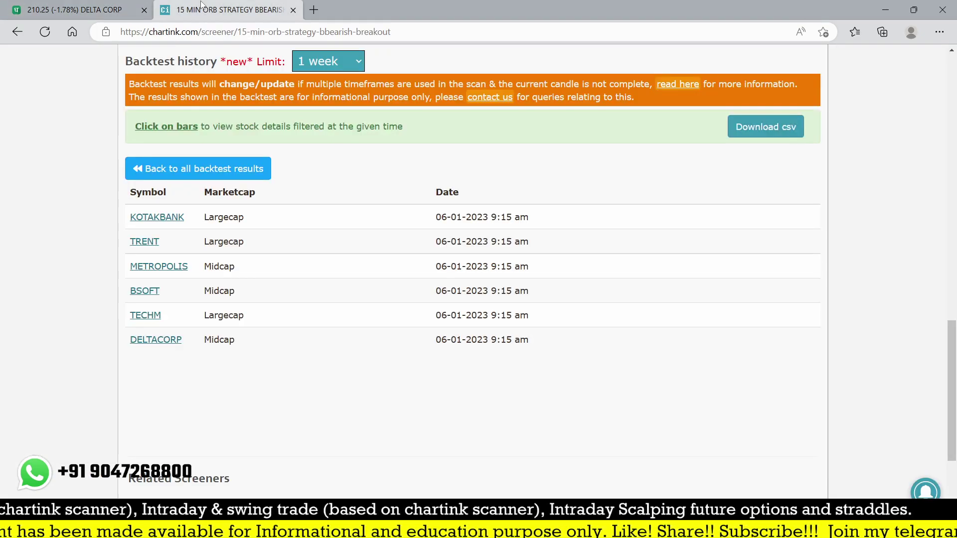
click(197, 172)
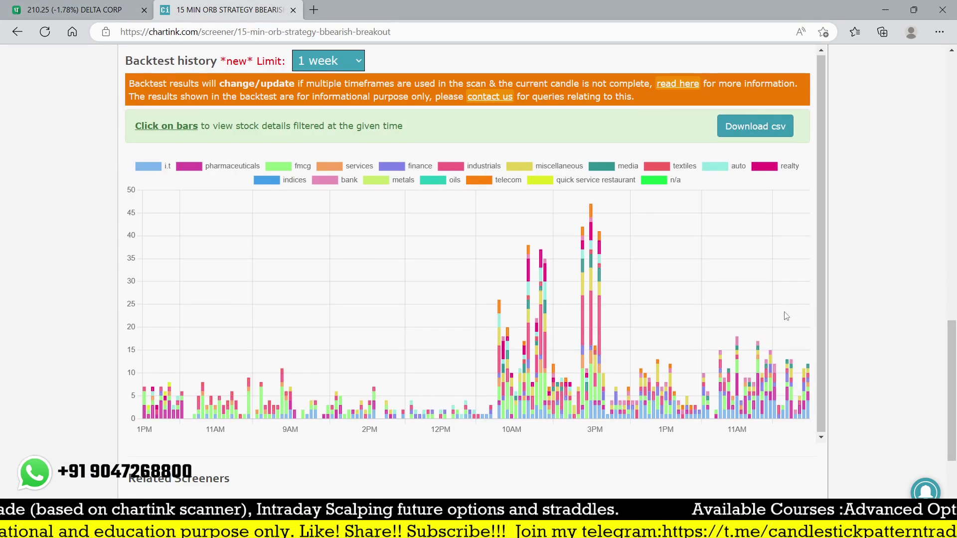
click(604, 417)
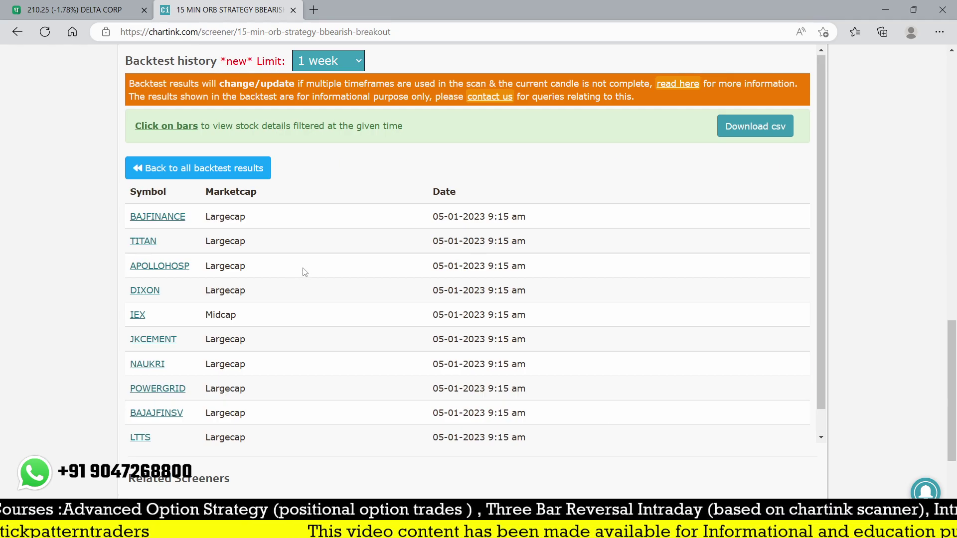
scroll(305, 271, down, 1)
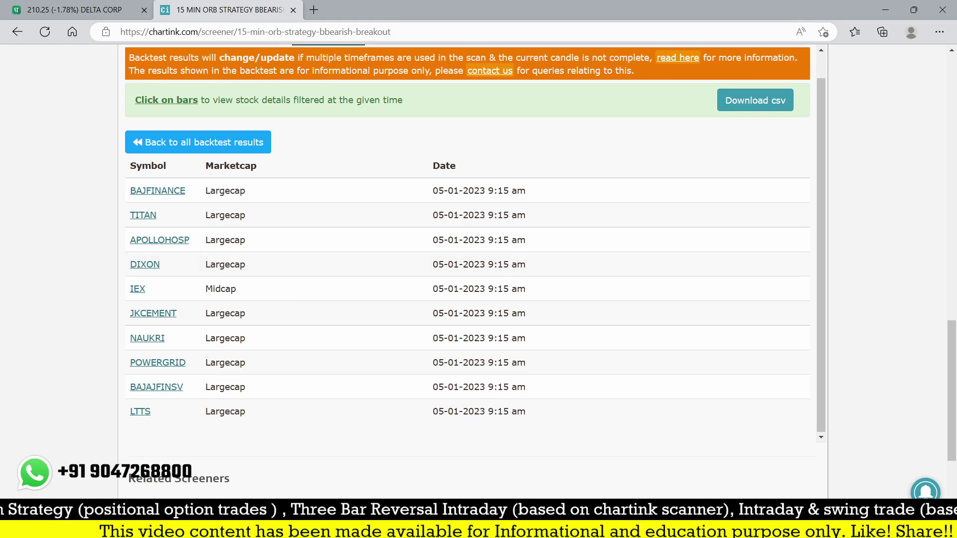
Switch to the Dhan chart and load BAJAJ FINANCE on NSE to examine its 5 January price action.
click(83, 8)
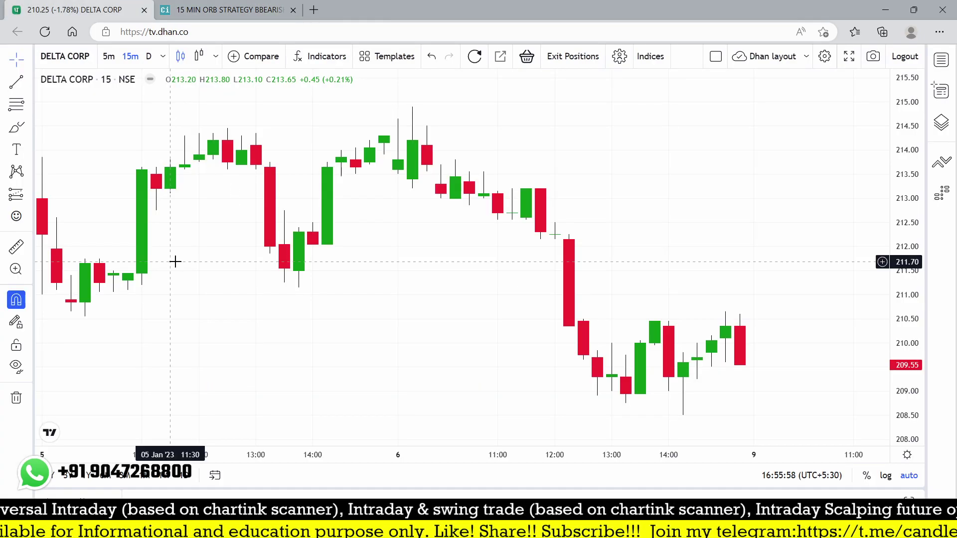
text(BAJF)
click(264, 213)
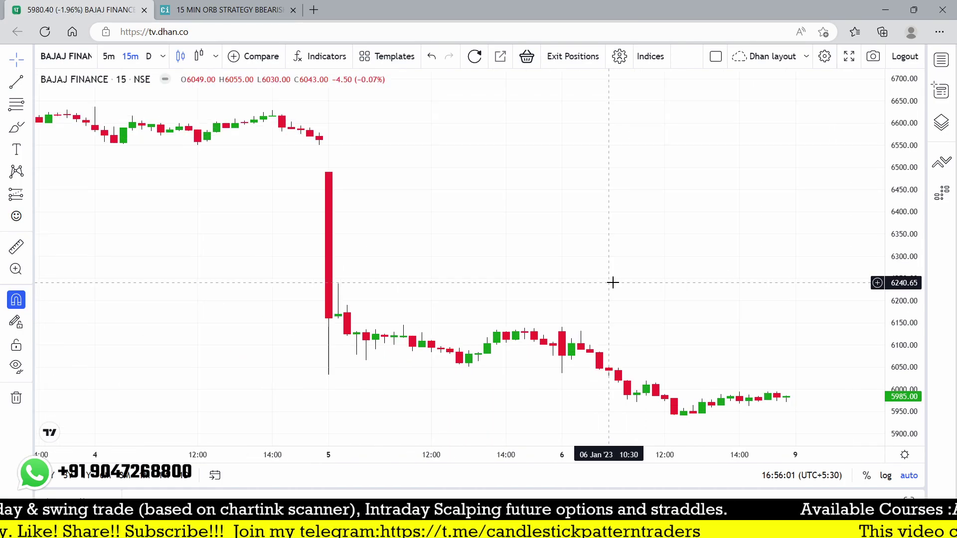
Look up the next pick in the Chartink list and examine the NSE TITAN equity chart in Dhan.
click(213, 5)
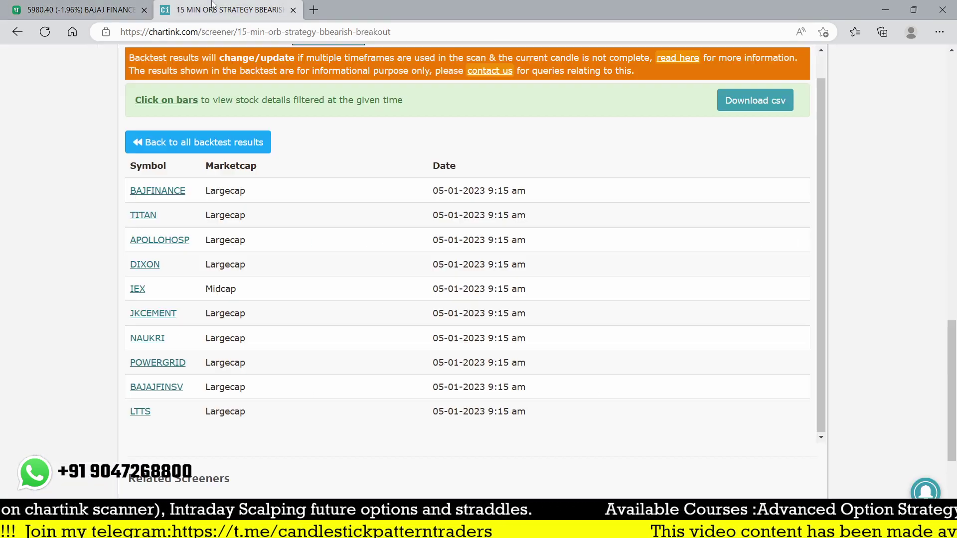
click(61, 9)
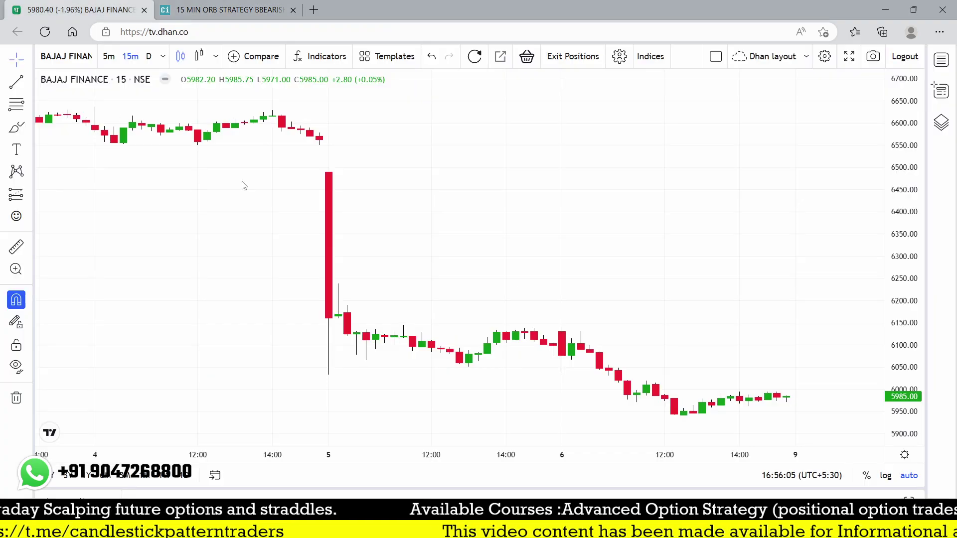
text(TIT)
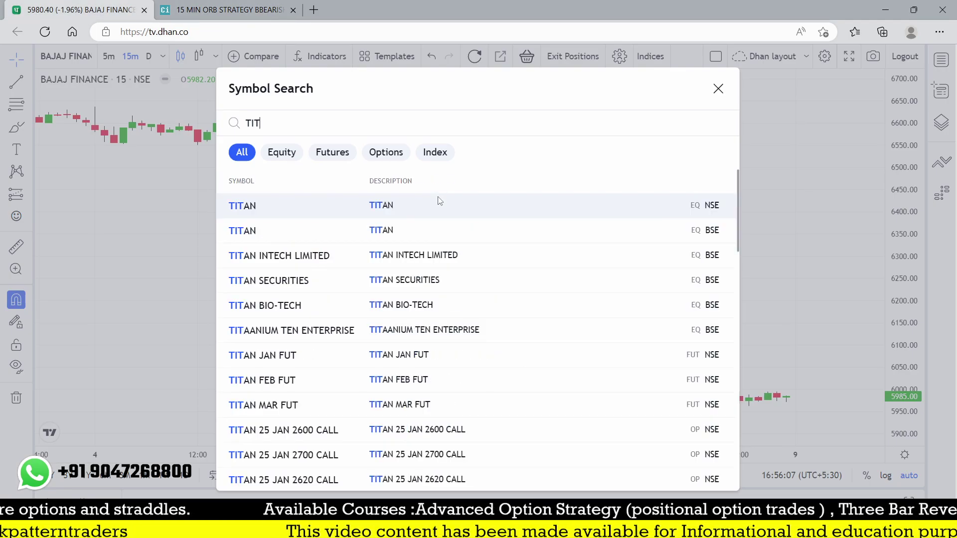
click(377, 209)
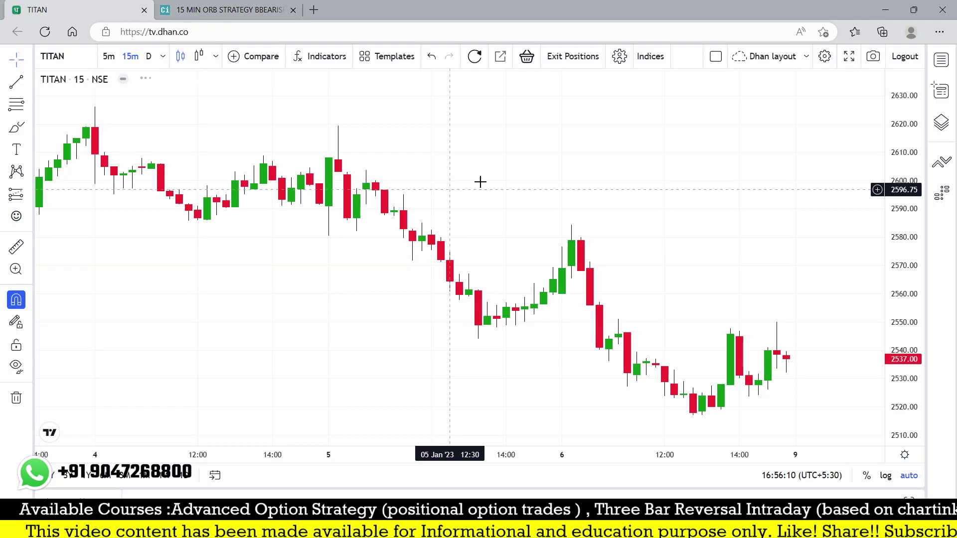
scroll(498, 180, down, 2)
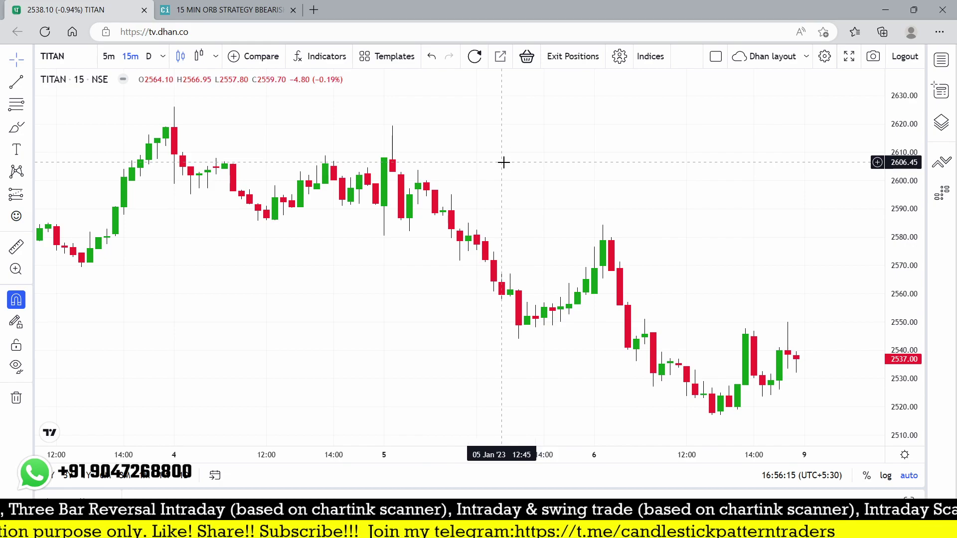
Search the symbols for APOL and load the NSE APOLLO HOSPITALS chart to examine its 5 January move.
text(AP)
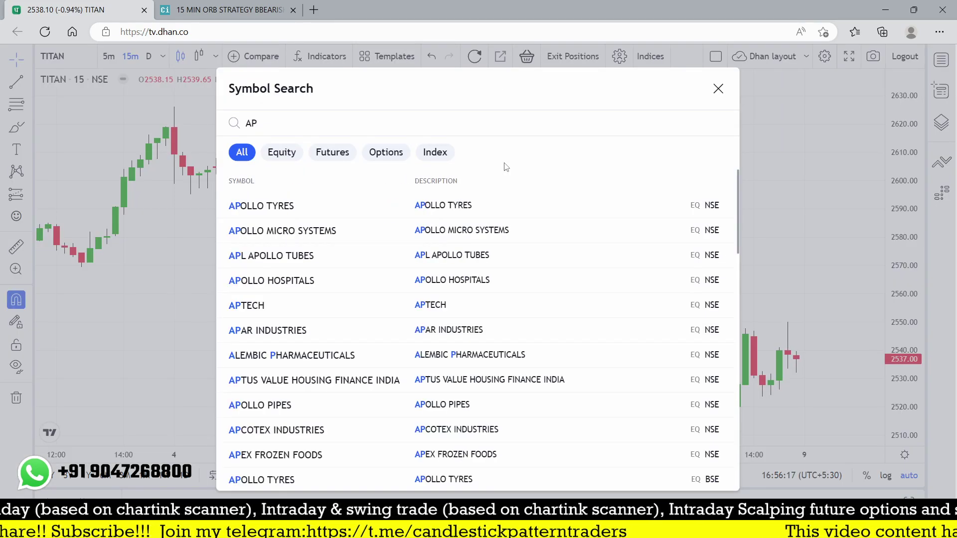
text(OL)
click(313, 235)
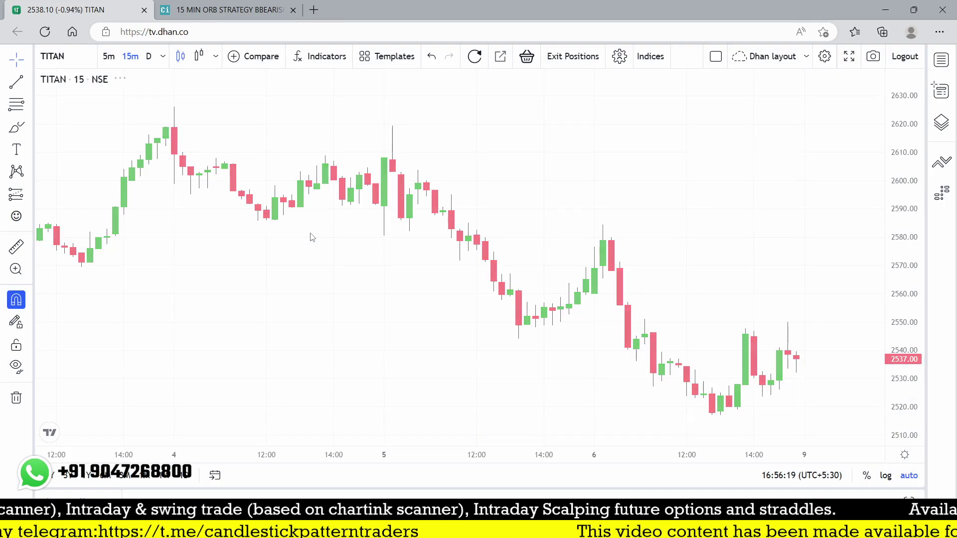
text(APOL)
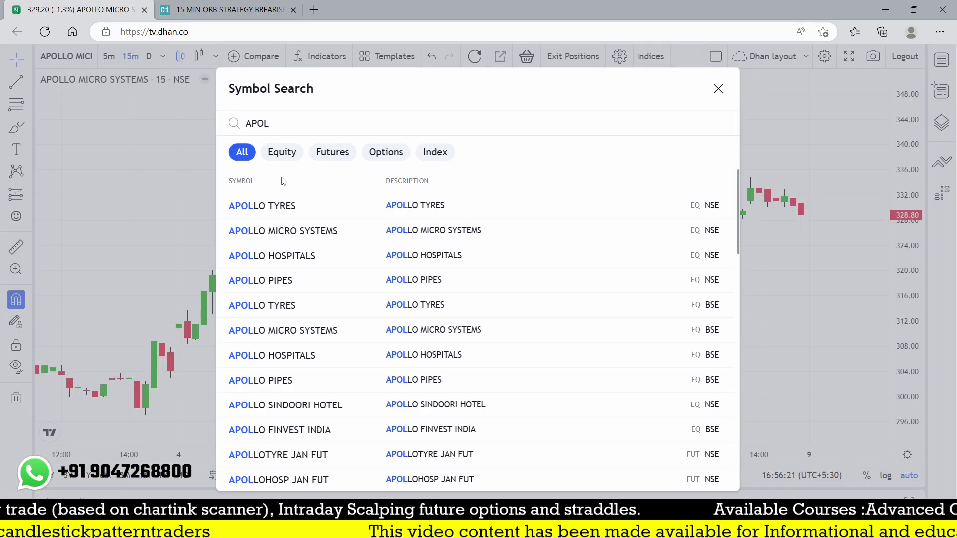
click(353, 264)
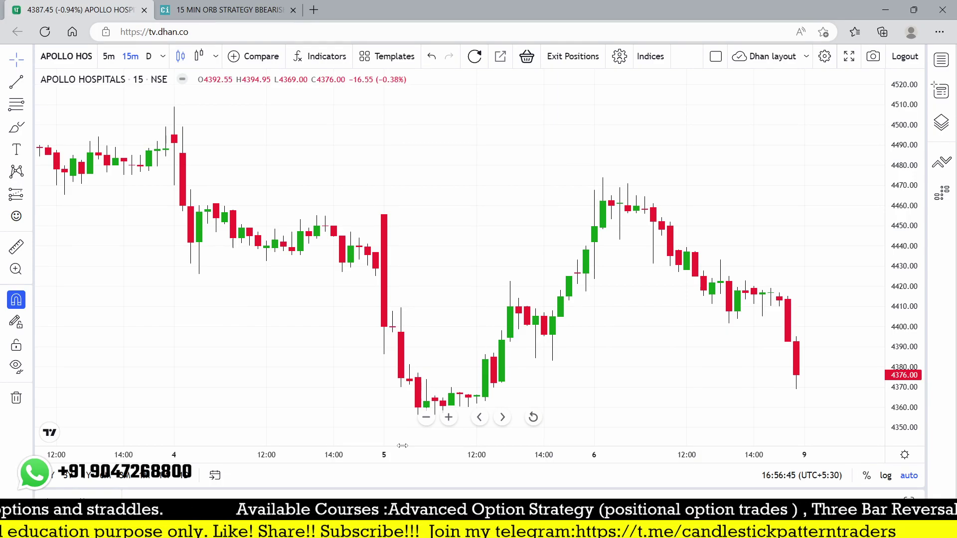
Switch to the Chartink screener, review its results and filter conditions, and open the form for saving the scan.
click(220, 10)
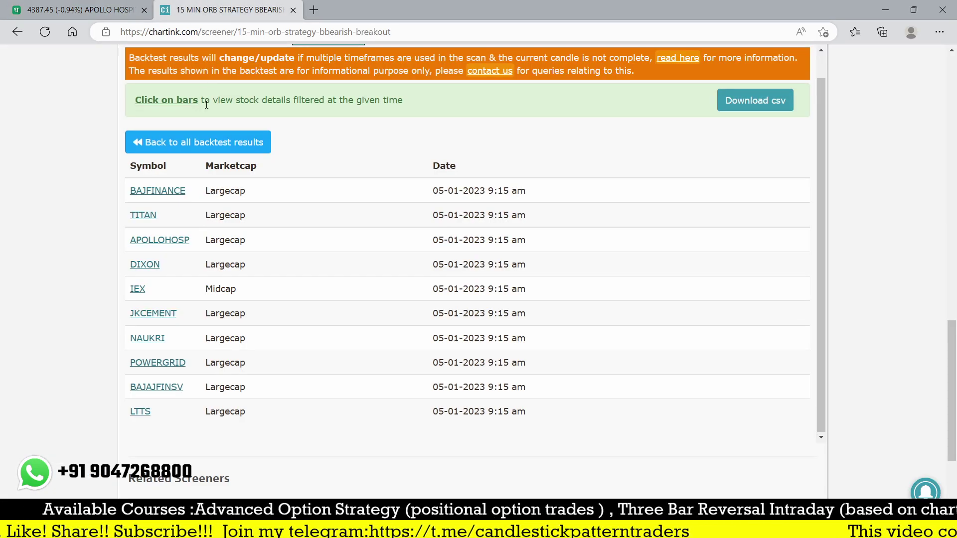
scroll(445, 273, up, 10)
scroll(445, 273, up, 5)
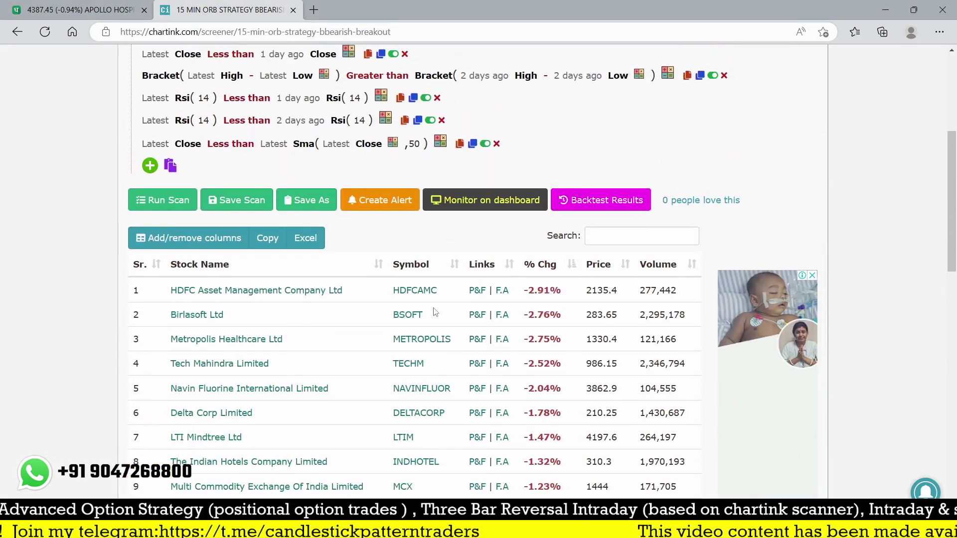
scroll(441, 289, down, 3)
scroll(437, 304, up, 8)
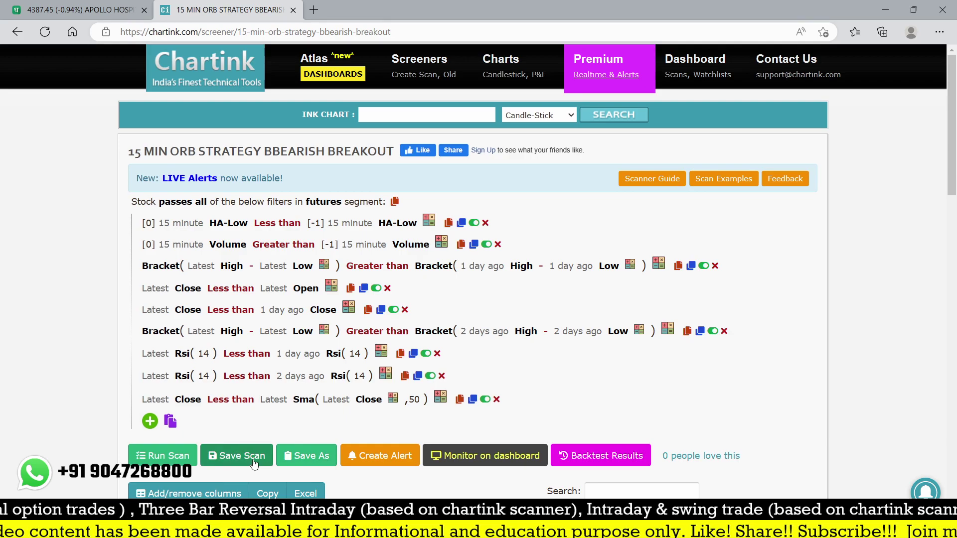
click(235, 455)
scroll(253, 267, up, 3)
Correct the scan name to "15 MIN ORB STRATEGY BEARISH BREAKOUT" and submit it to save the scan.
click(254, 239)
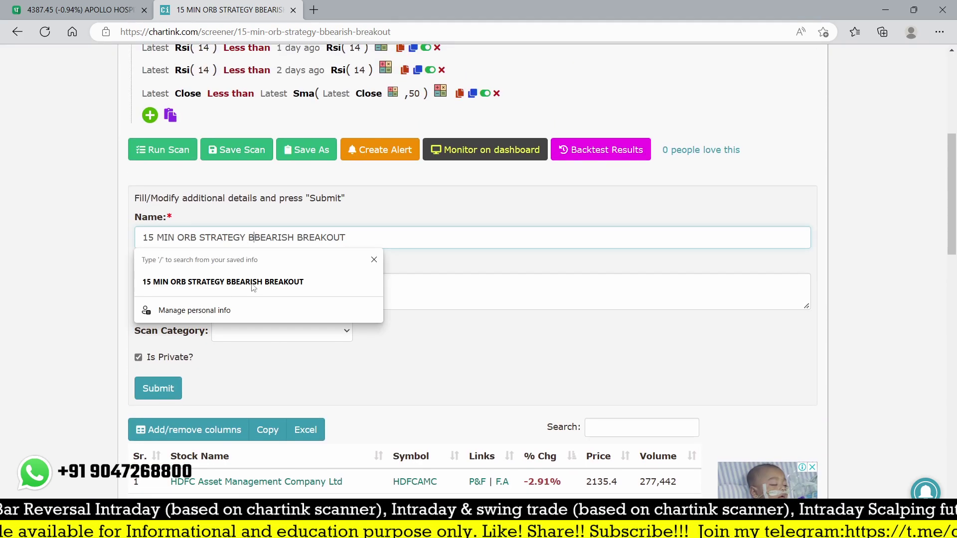
key(BackSpace)
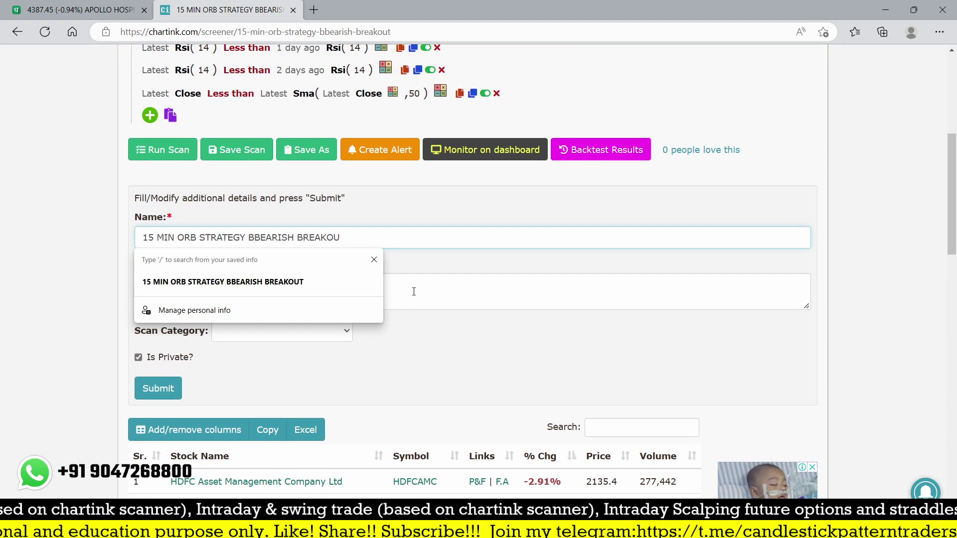
click(407, 361)
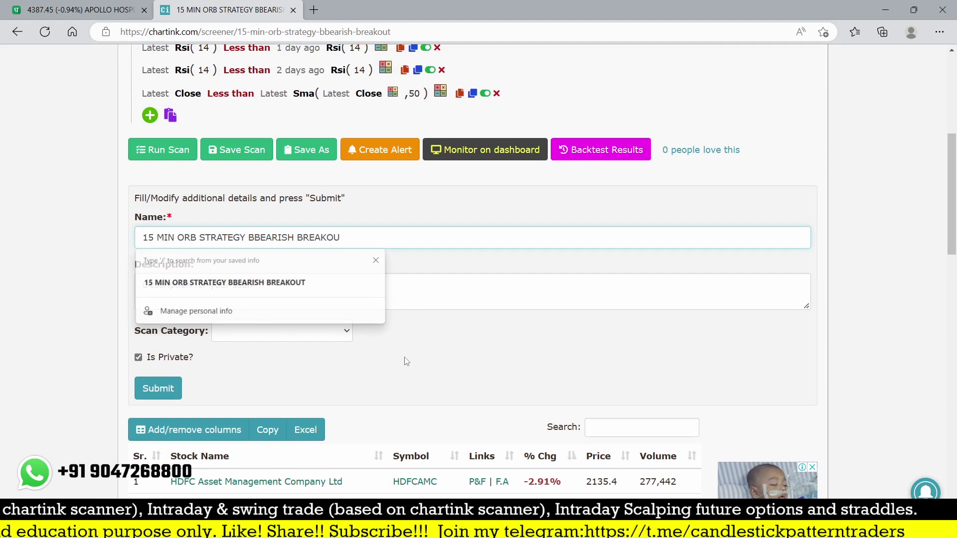
click(252, 237)
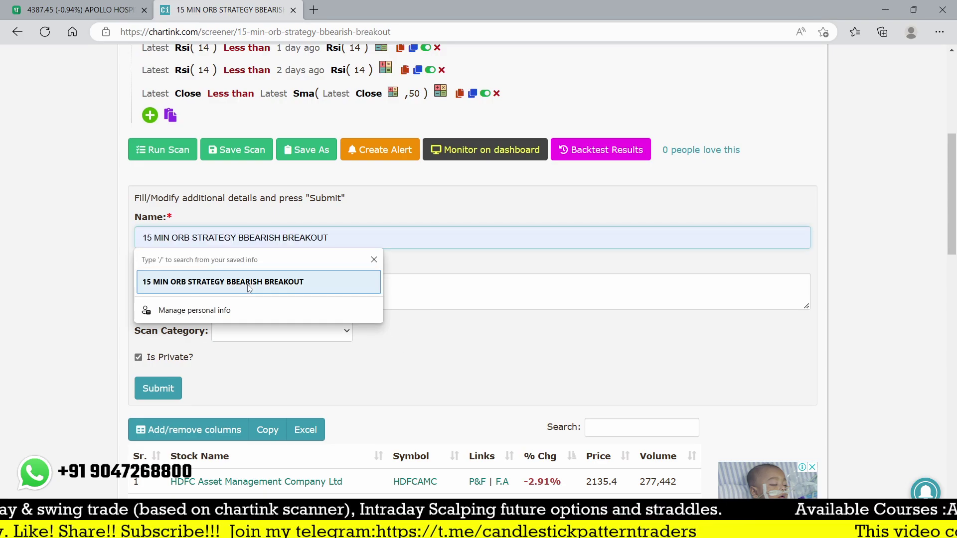
click(256, 237)
key(BackSpace)
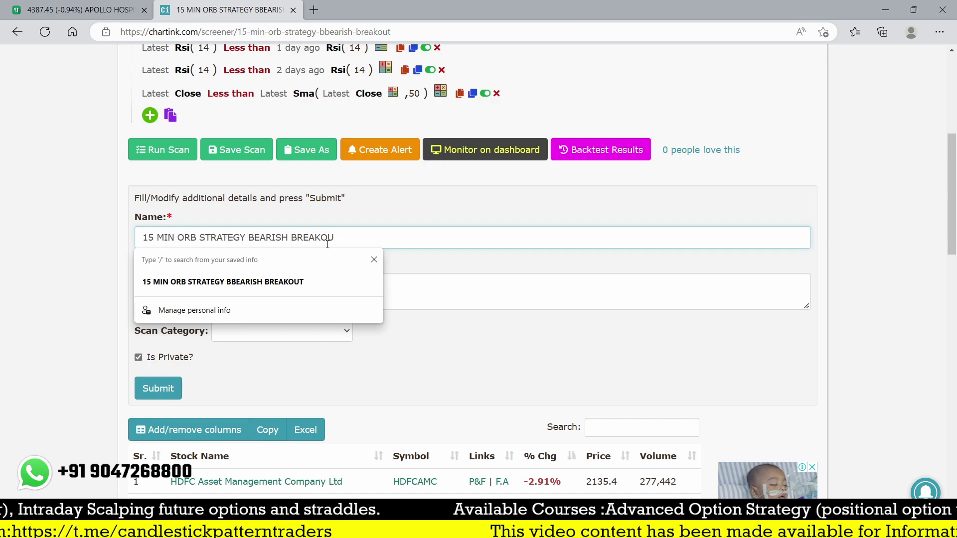
click(343, 239)
text(T)
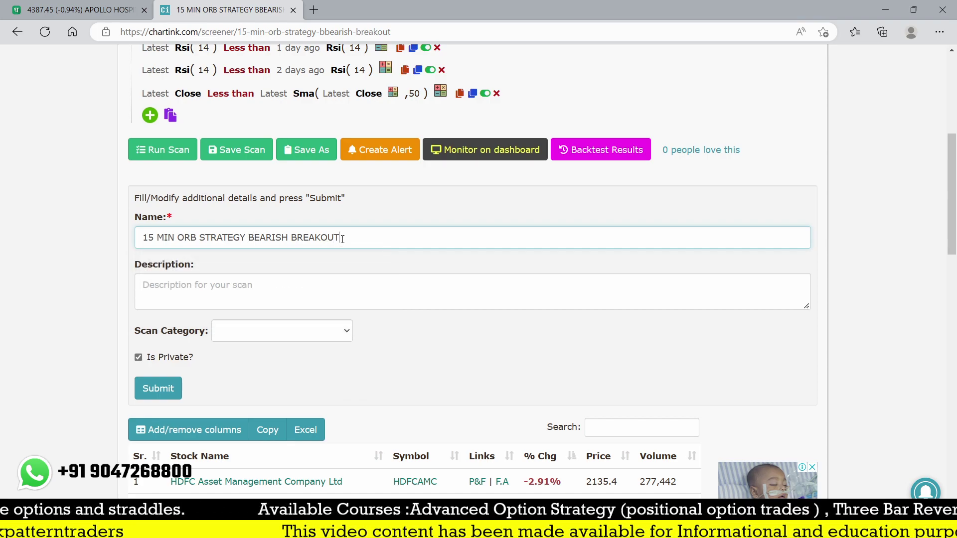
scroll(225, 249, down, 1)
click(158, 318)
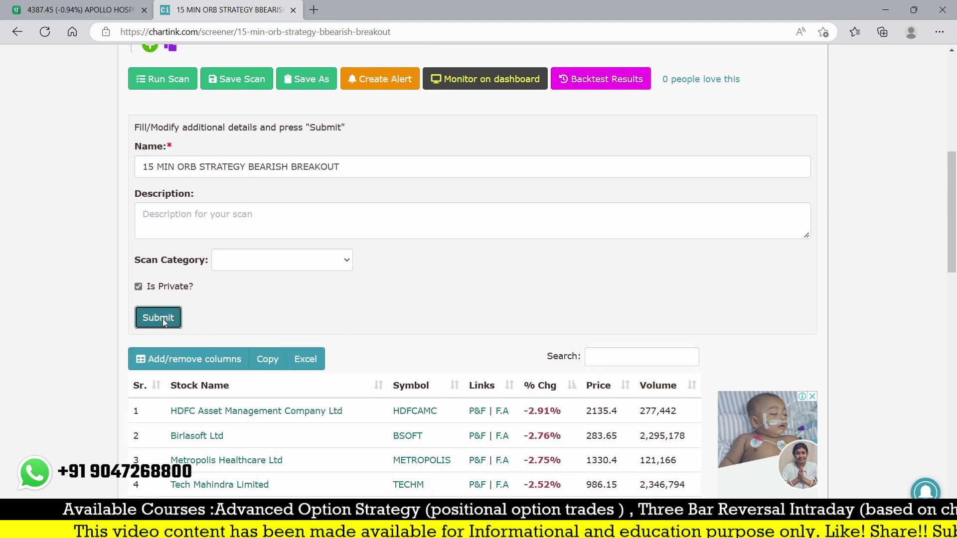
scroll(393, 213, up, 5)
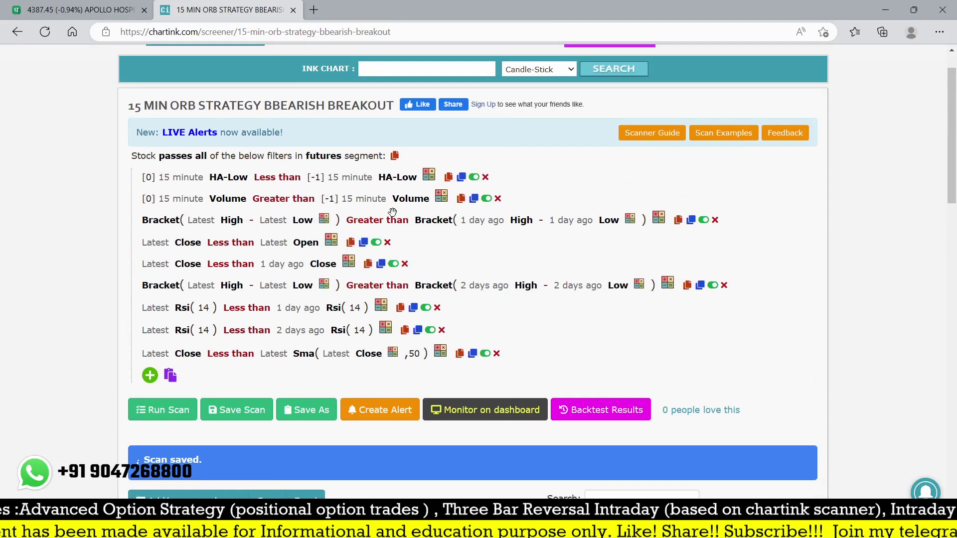